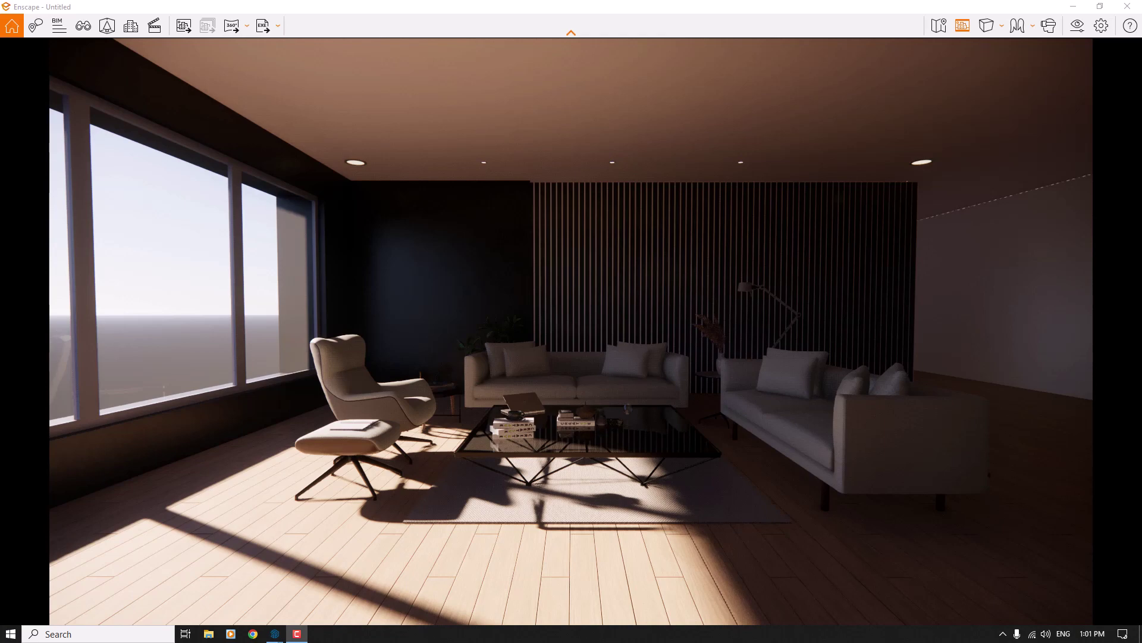
- Load snowy_field_4k.hdr from Downloads as the Skybox horizon source, then close Visual Settings
key("w")
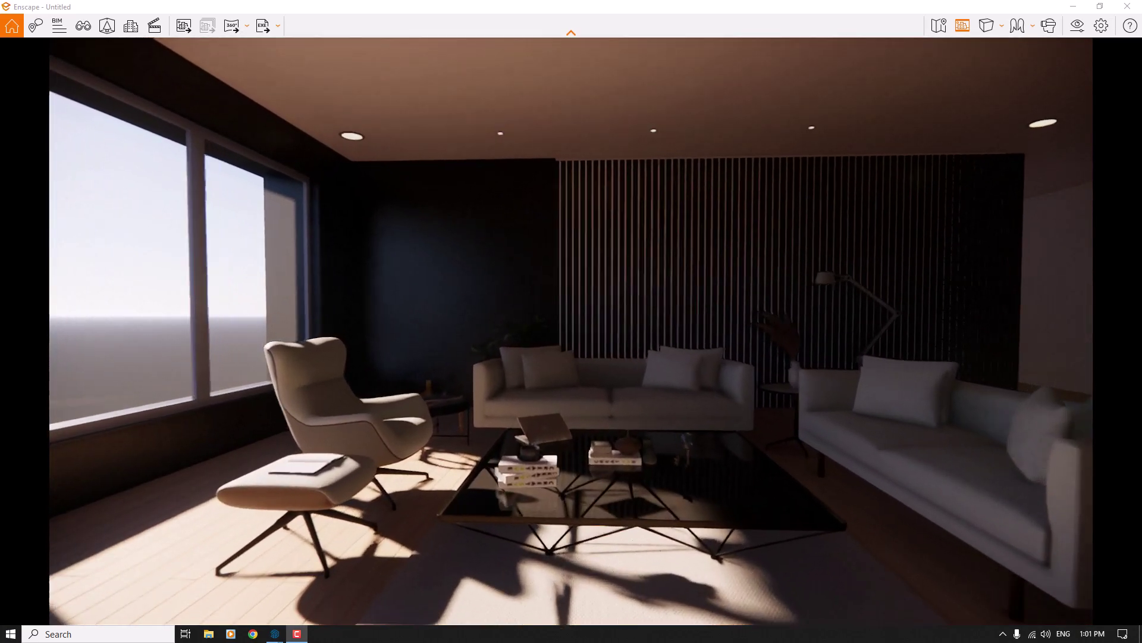
key("d")
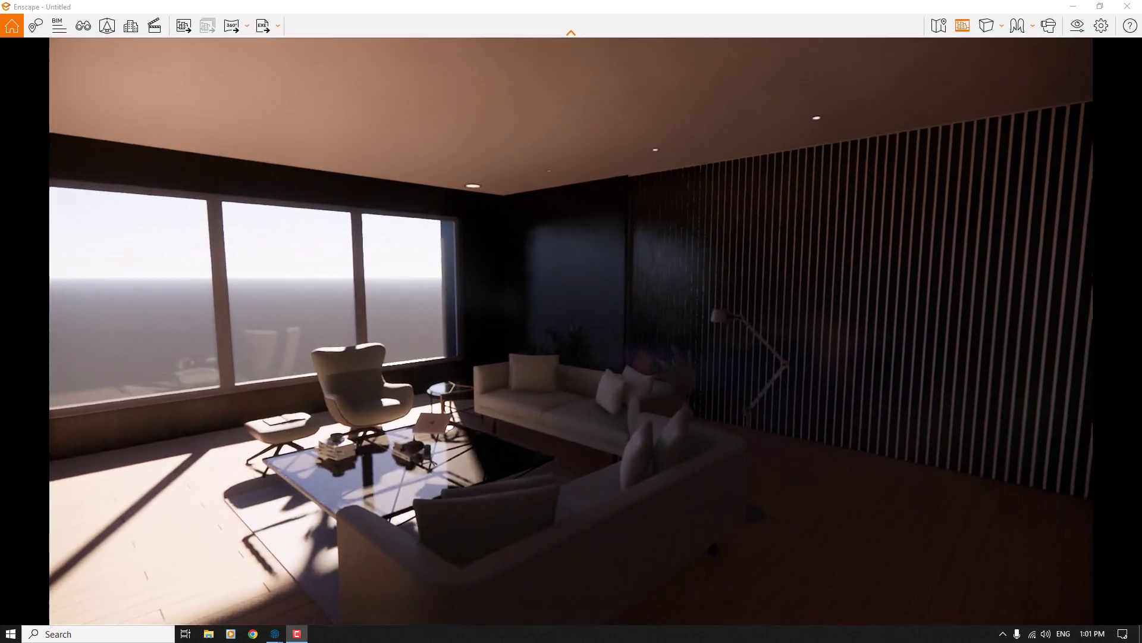
right_click_drag(464, 267, 630, 266)
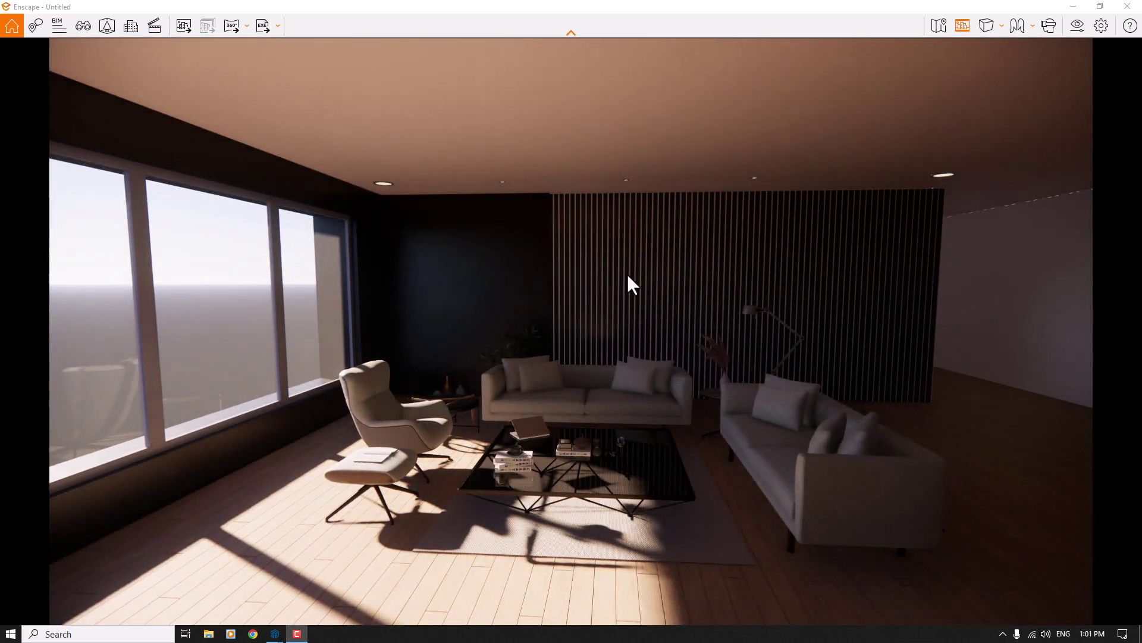
left_click(1077, 27)
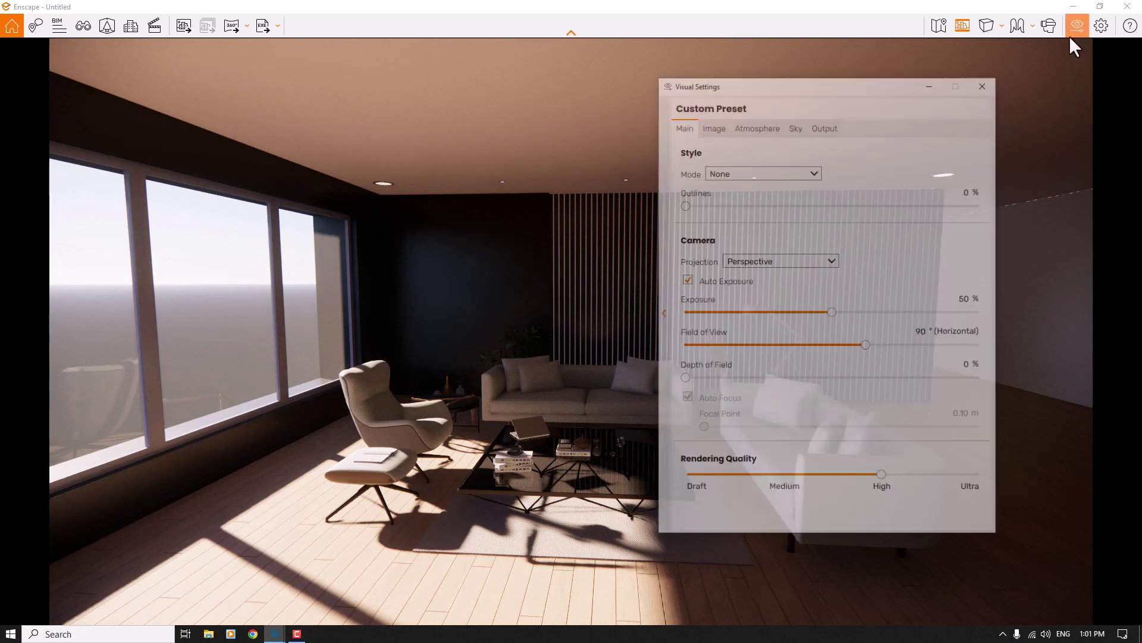
left_click(796, 126)
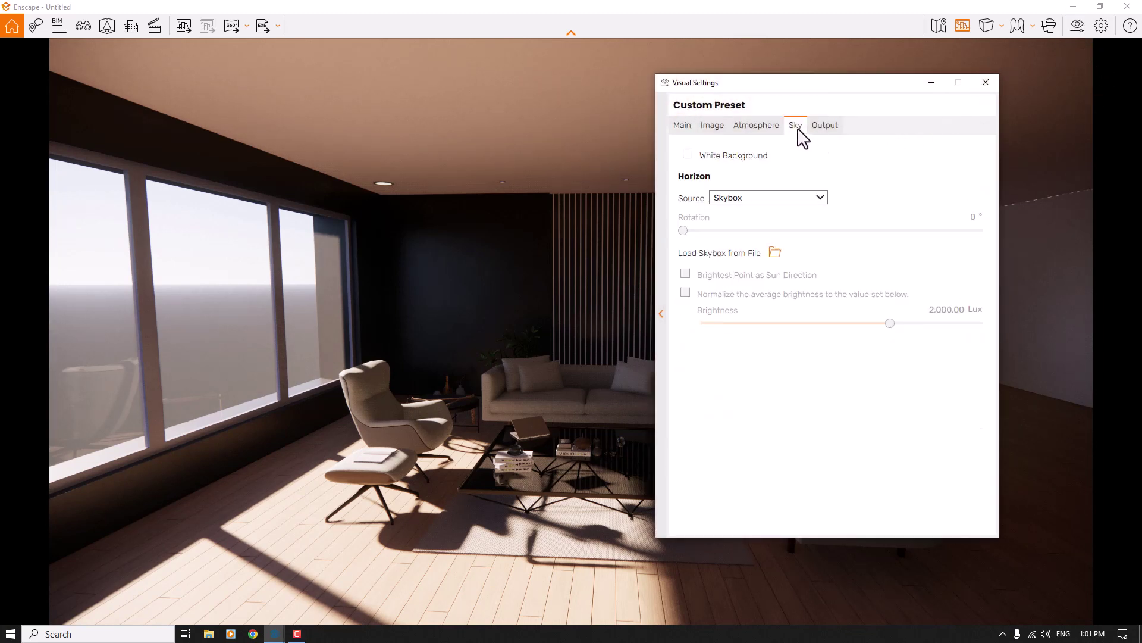
left_click(736, 200)
left_click(730, 232)
left_click(774, 253)
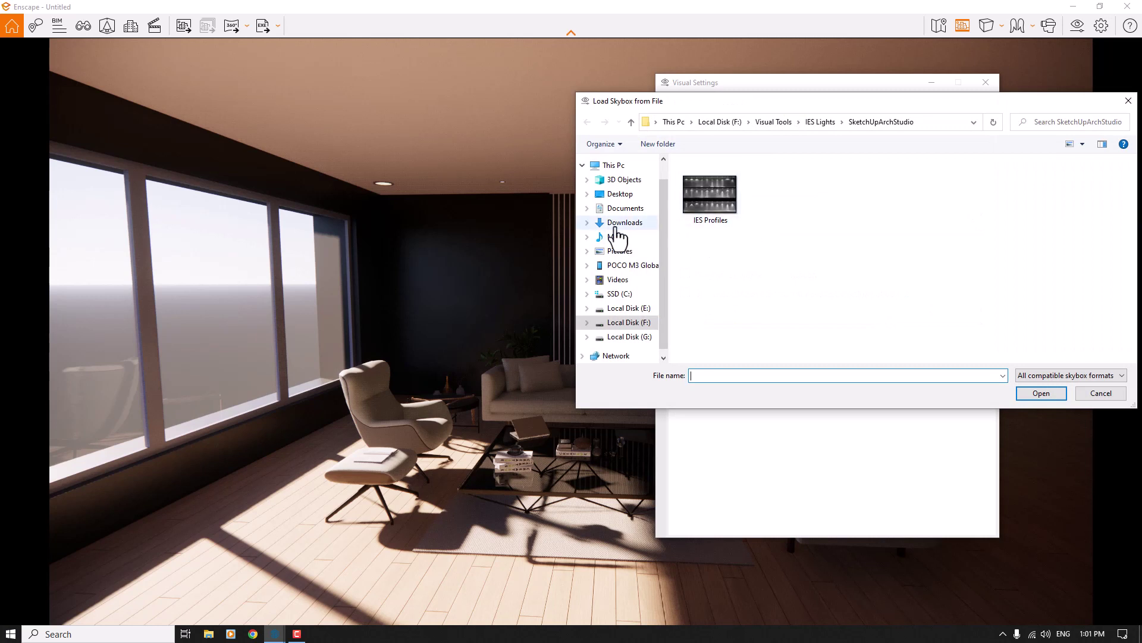
left_click(617, 223)
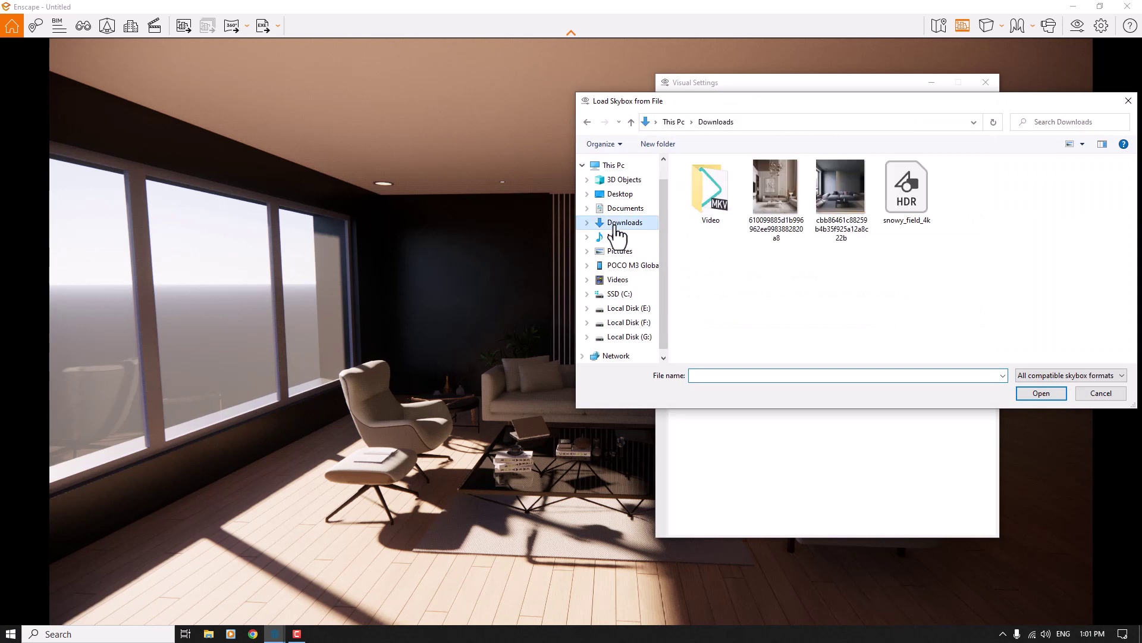
left_click(906, 221)
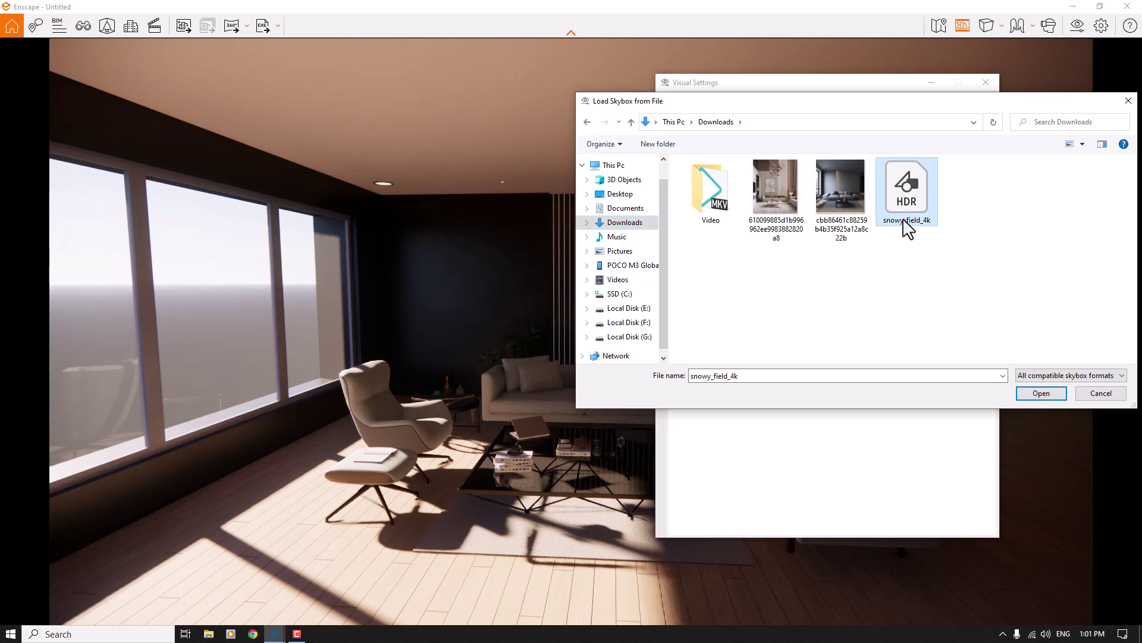
left_click(1042, 394)
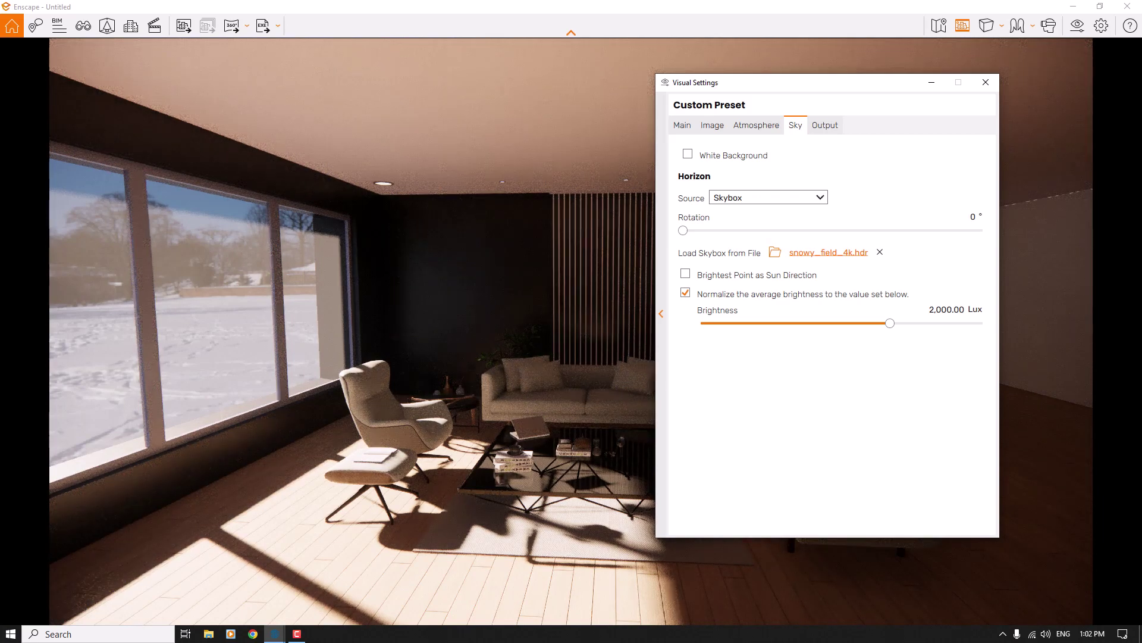
left_click(986, 85)
- Move the camera back toward the windows and armchair, and reopen Visual Settings
mouse_move(580, 396)
left_mouse_down()
mouse_move(564, 397)
mouse_move(565, 409)
mouse_move(590, 386)
mouse_move(586, 334)
mouse_move(551, 360)
mouse_move(563, 383)
left_mouse_up()
key("s")
key("w")
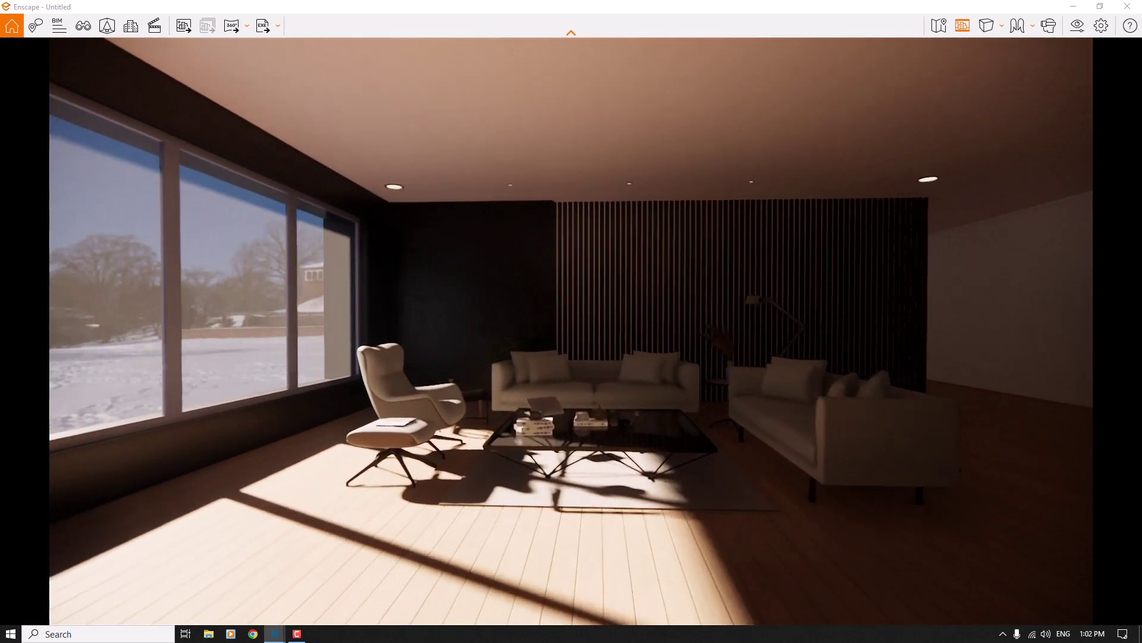
left_click(962, 27)
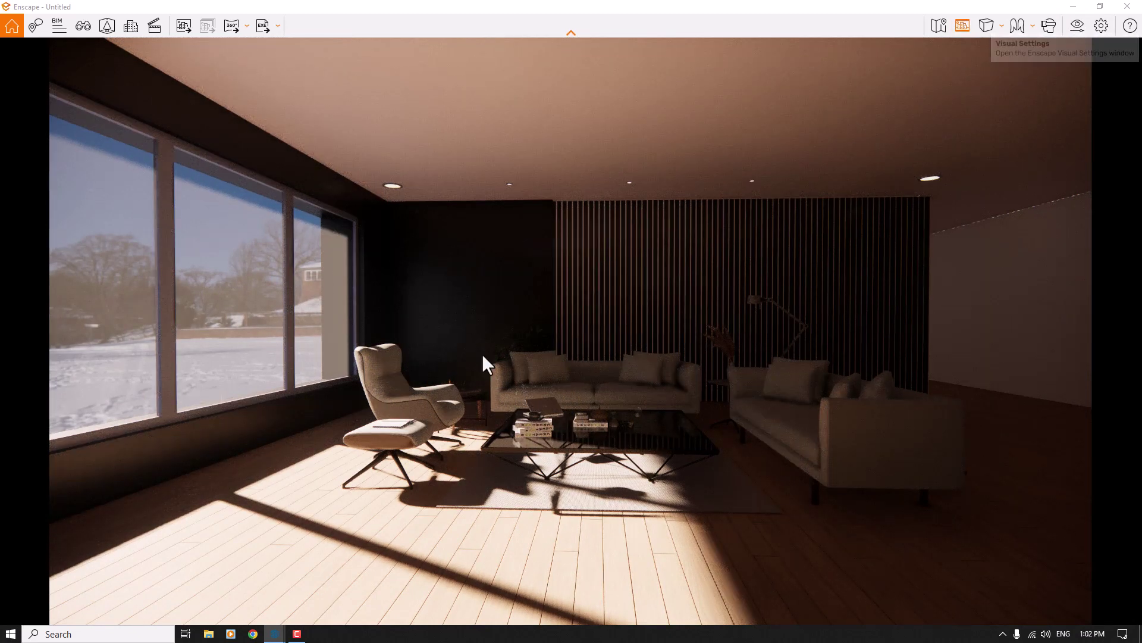
left_click(300, 635)
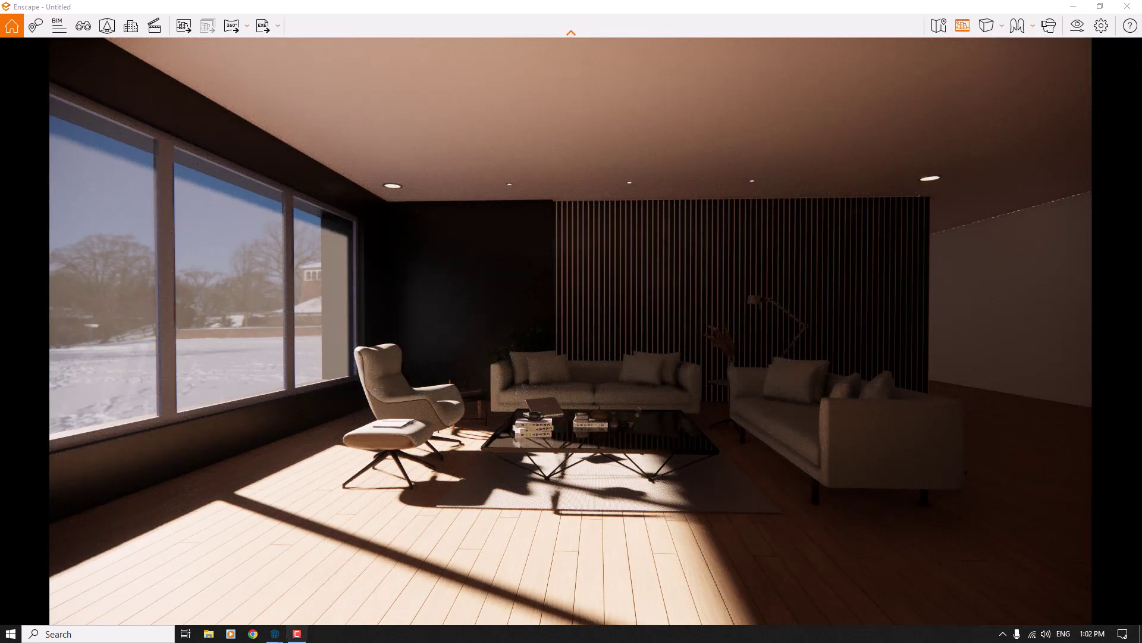
left_click(1077, 26)
left_click_drag(607, 268, 624, 268)
- Back the camera up and try Field of View slider values between about 44° and 51°
key("s")
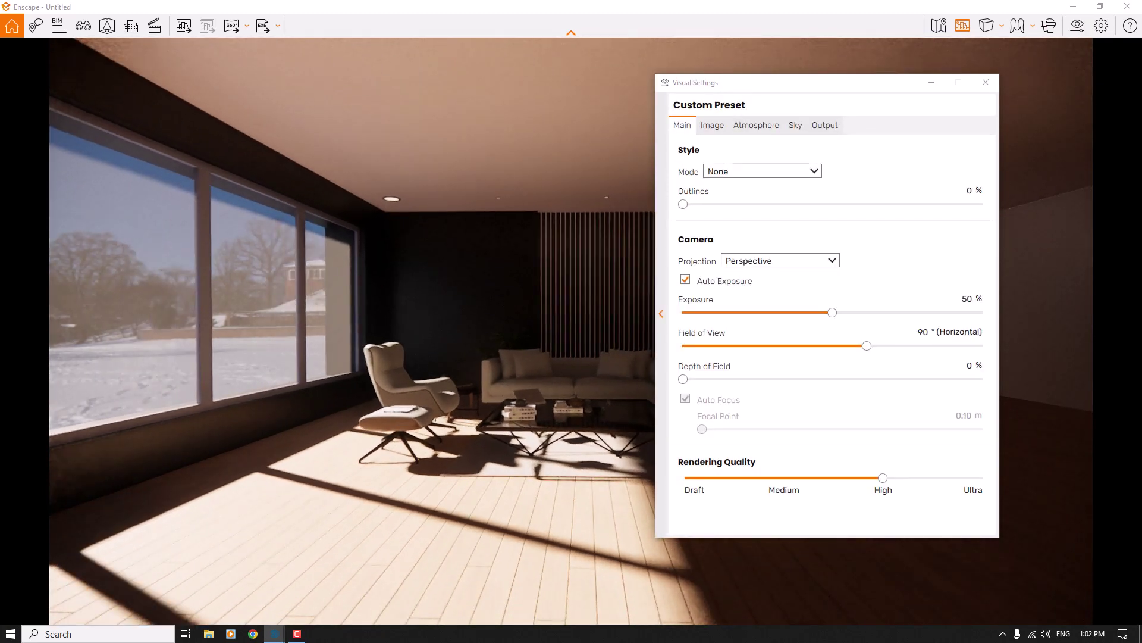
key("s")
key("d")
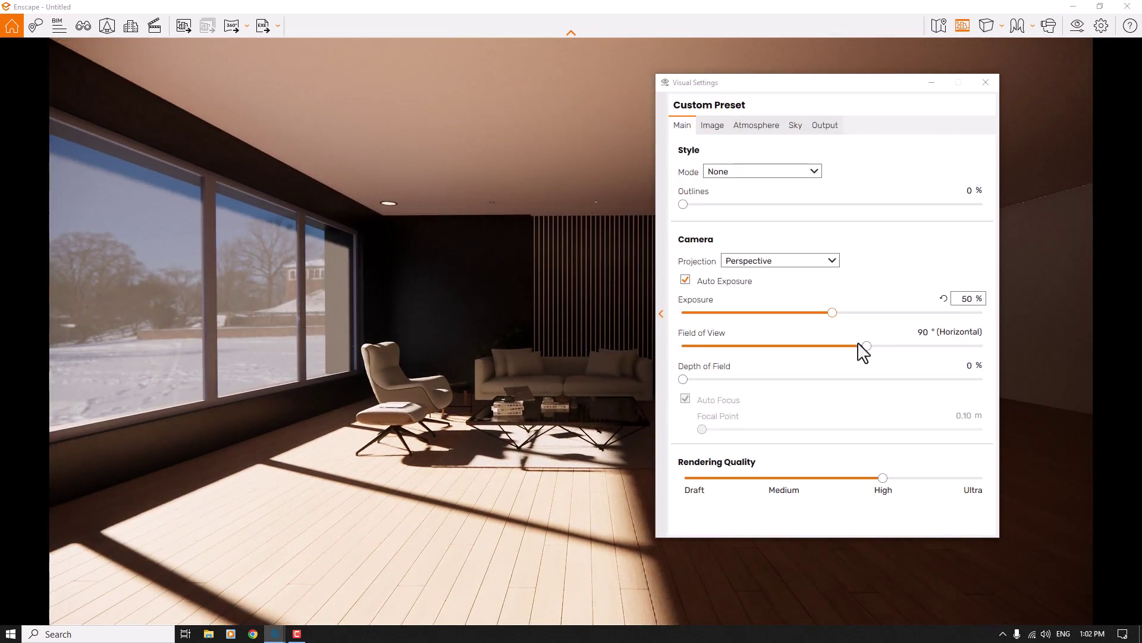
left_click_drag(866, 348, 759, 369)
left_click(760, 346)
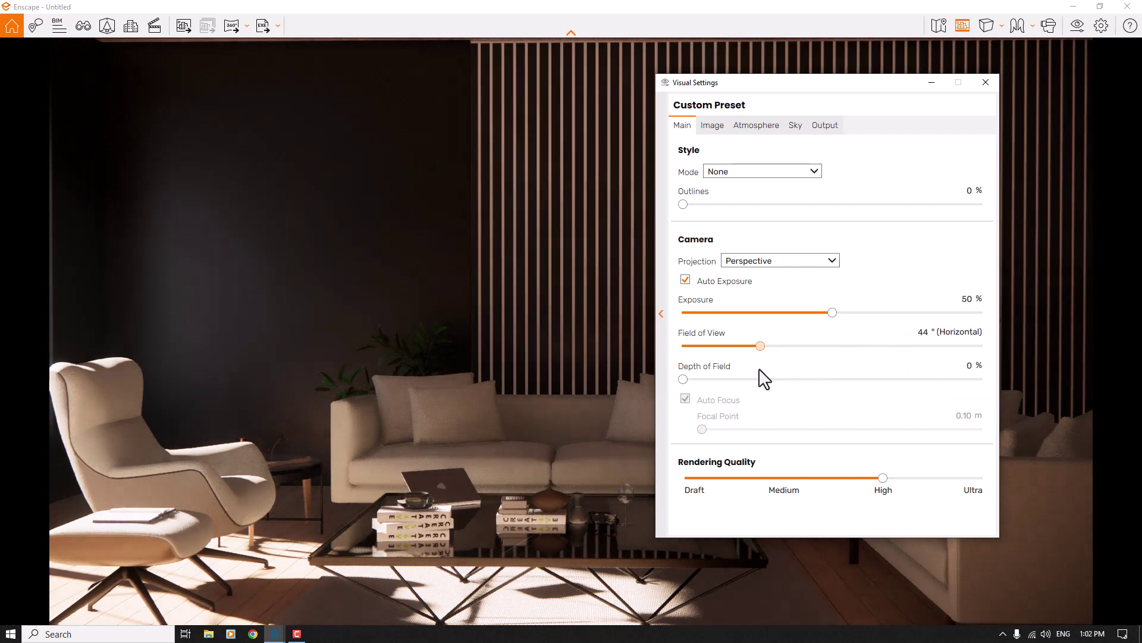
left_click_drag(759, 370, 776, 369)
key("Right")
key("Right")
key("Right")
key("Right")
key("Right")
key("Right")
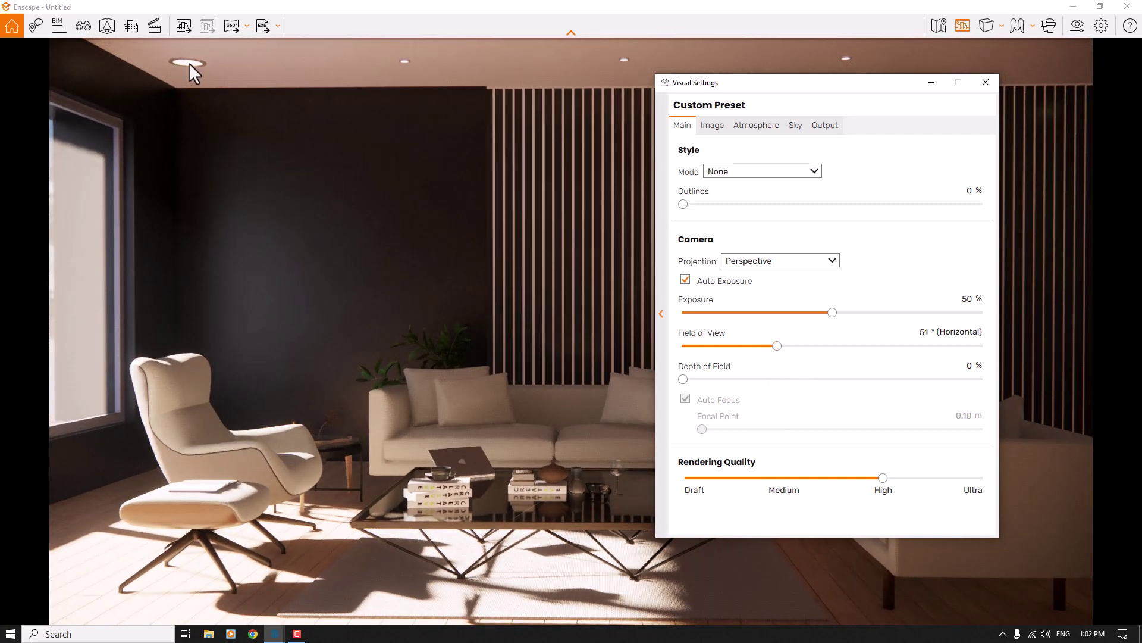
left_click(440, 223)
- Reposition the camera and enter an exact 50° field of view
key("d")
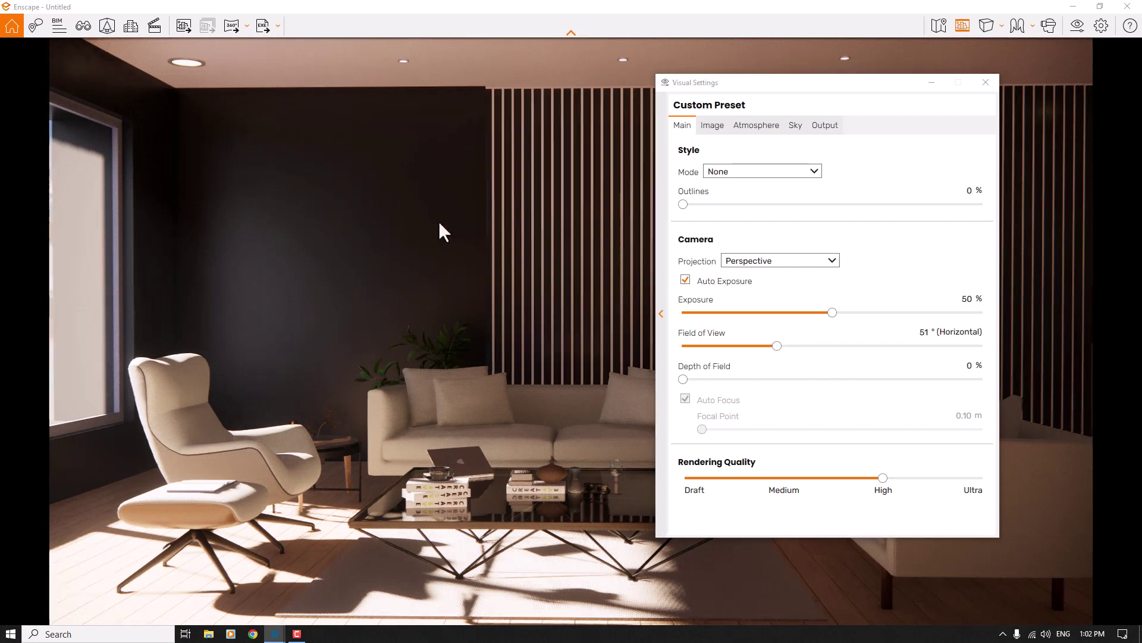
key("w")
key("w")
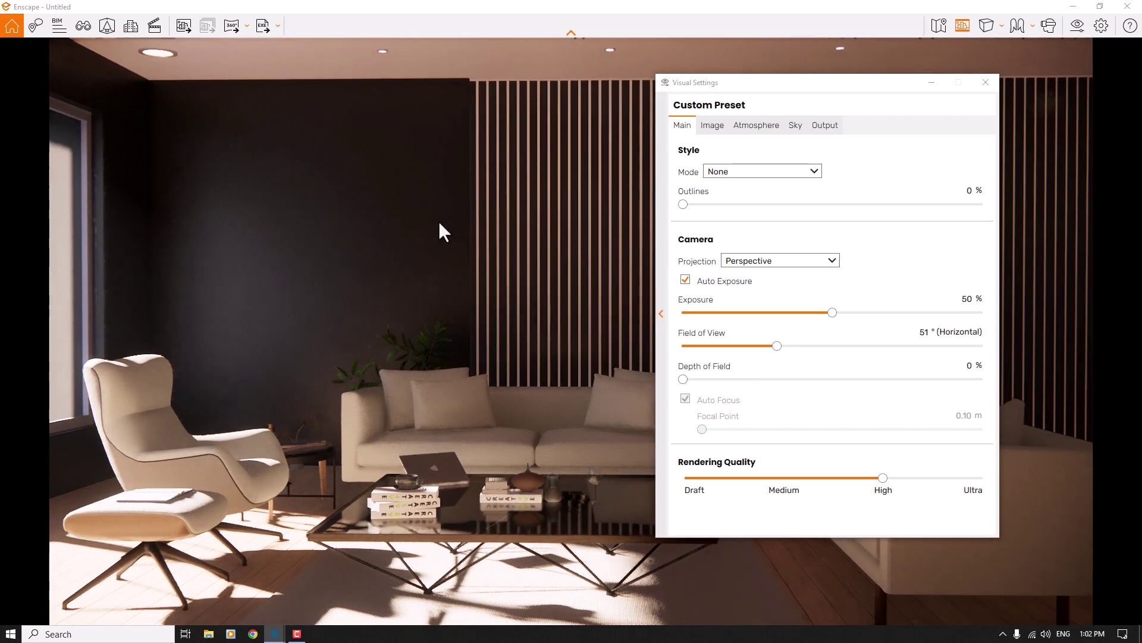
key("a")
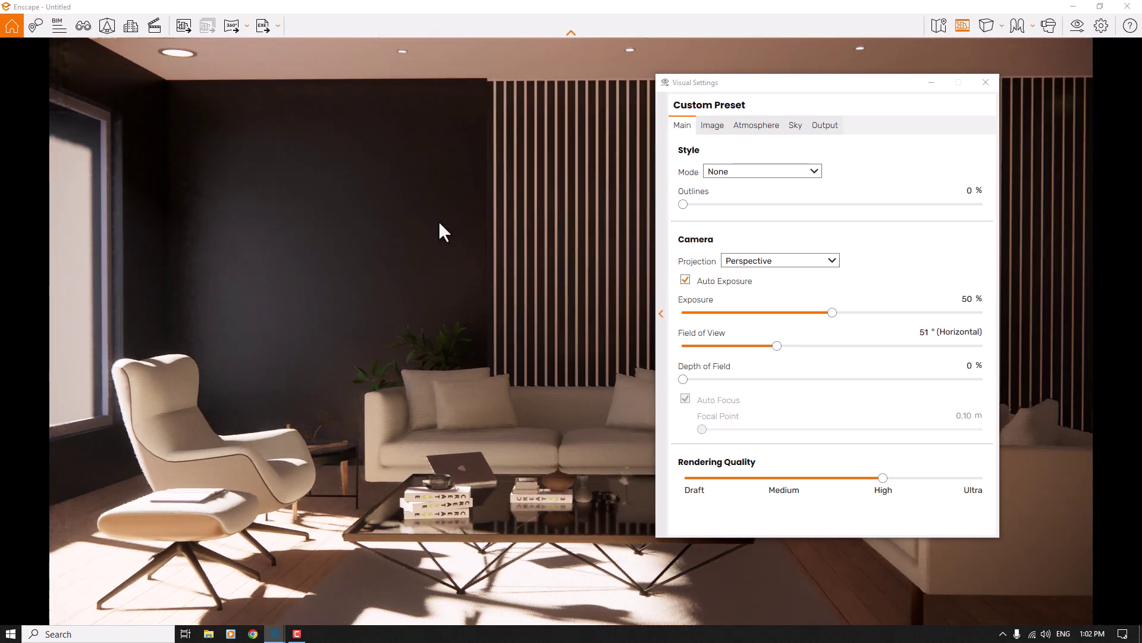
key("s")
left_click(923, 331)
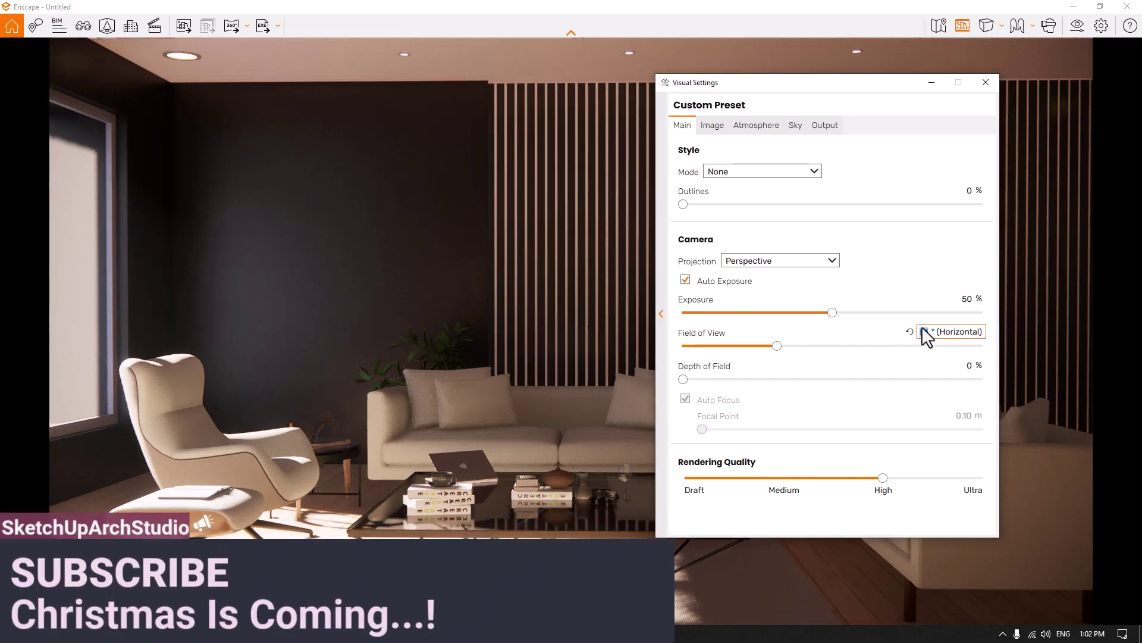
key("Return")
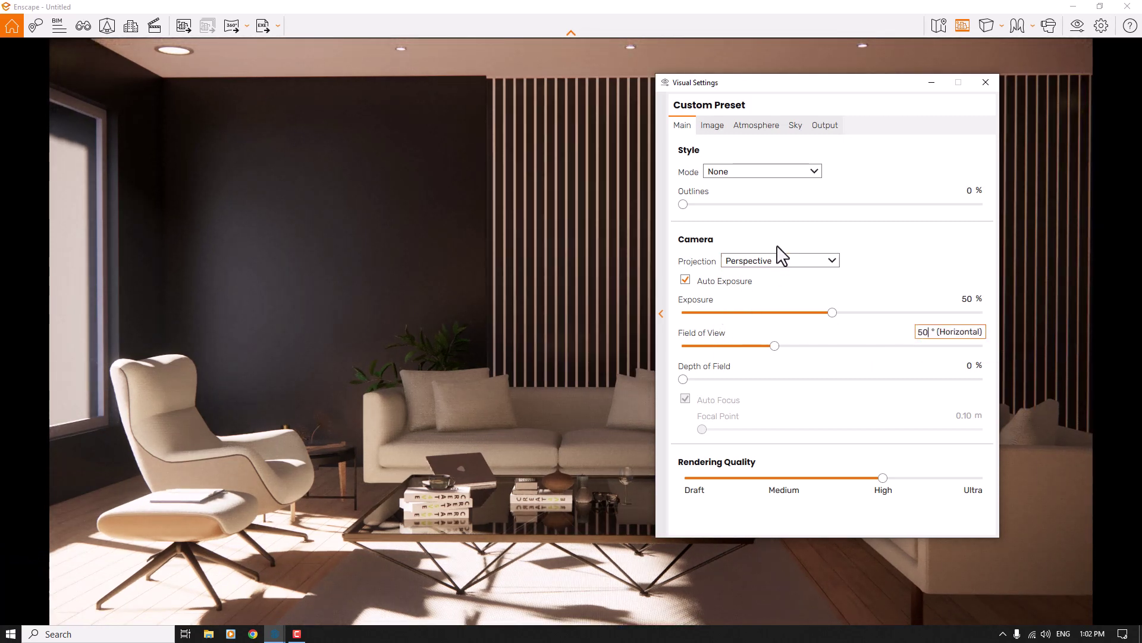
left_click(767, 130)
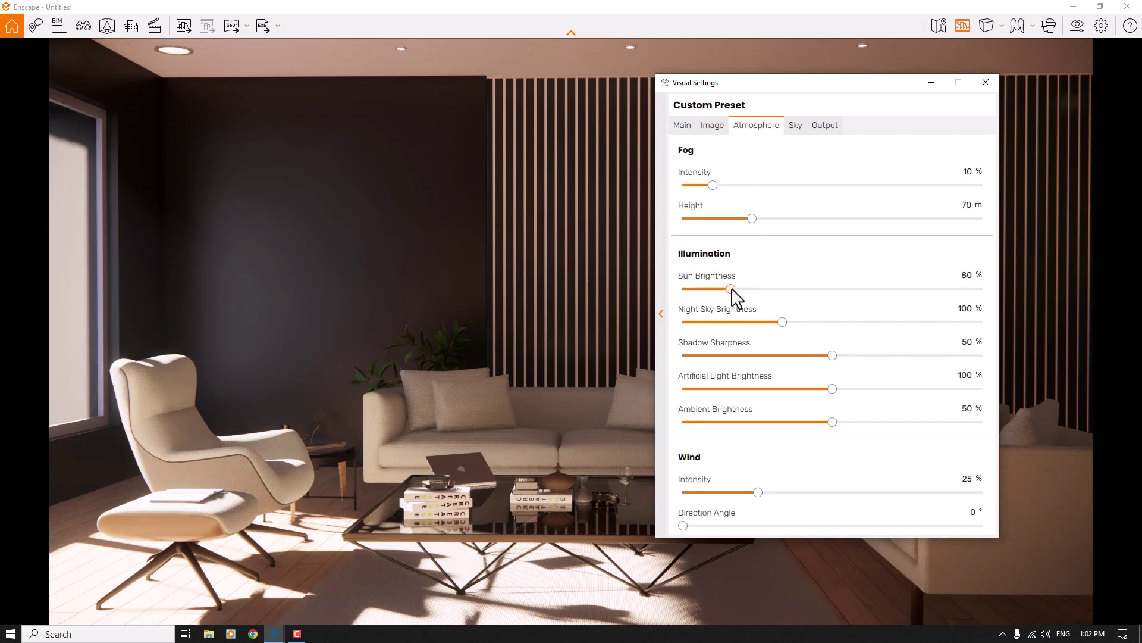
- Drop Sun Brightness to 0%, close Visual Settings and turn the view toward the windows
left_click_drag(731, 289, 576, 284)
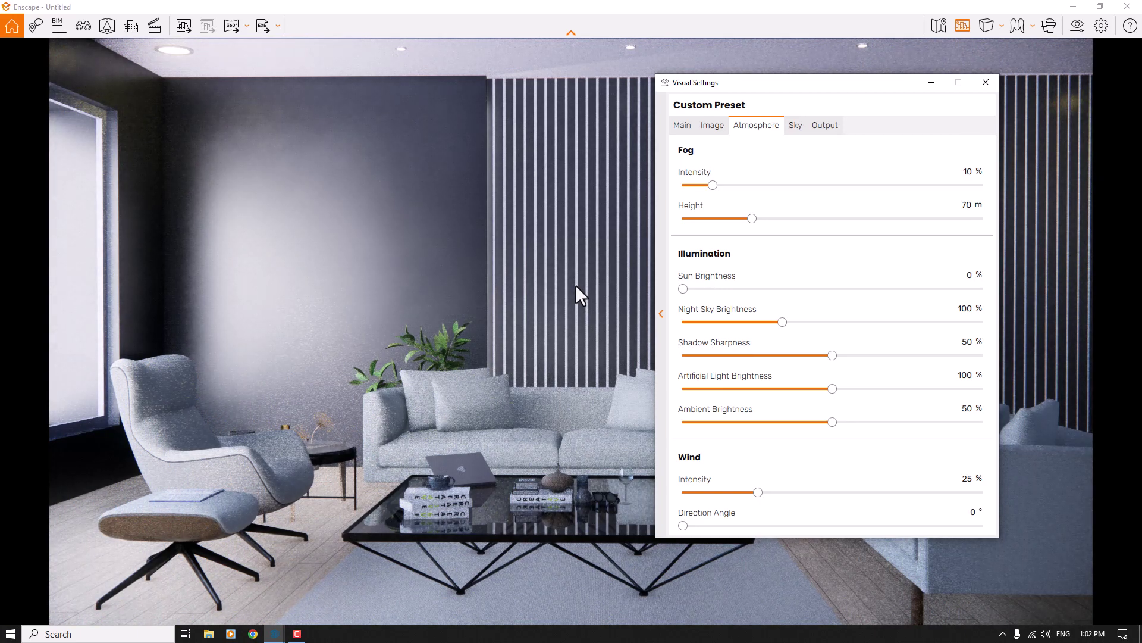
left_click(991, 81)
left_click_drag(702, 260, 423, 264)
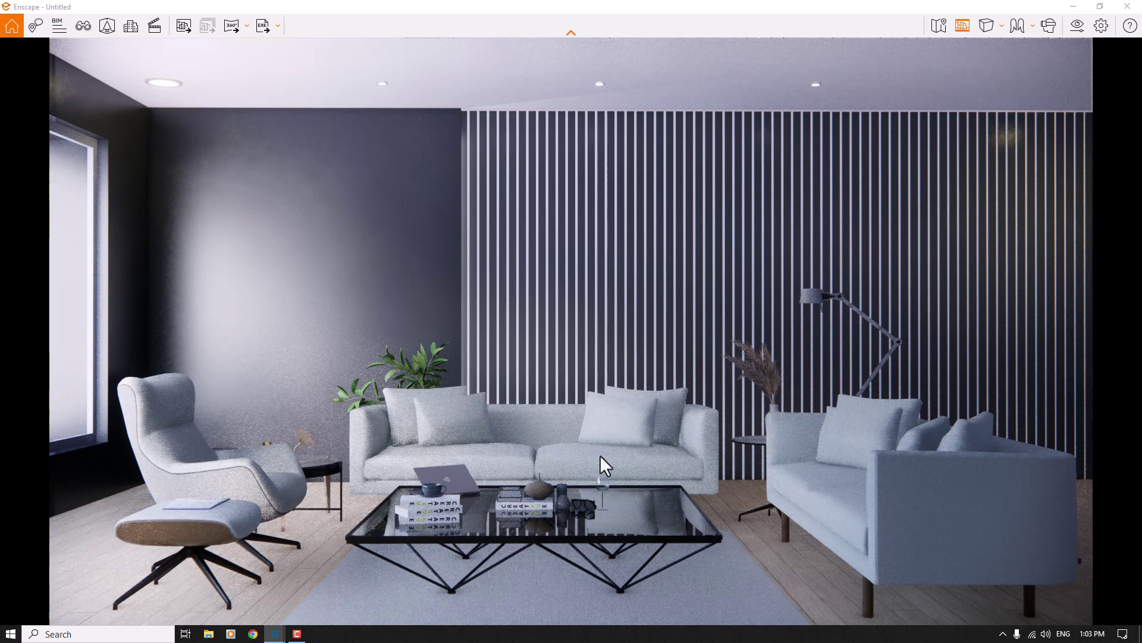
- In the Sky settings, set the skybox rotation to 36°
left_click(1083, 28)
left_click(794, 128)
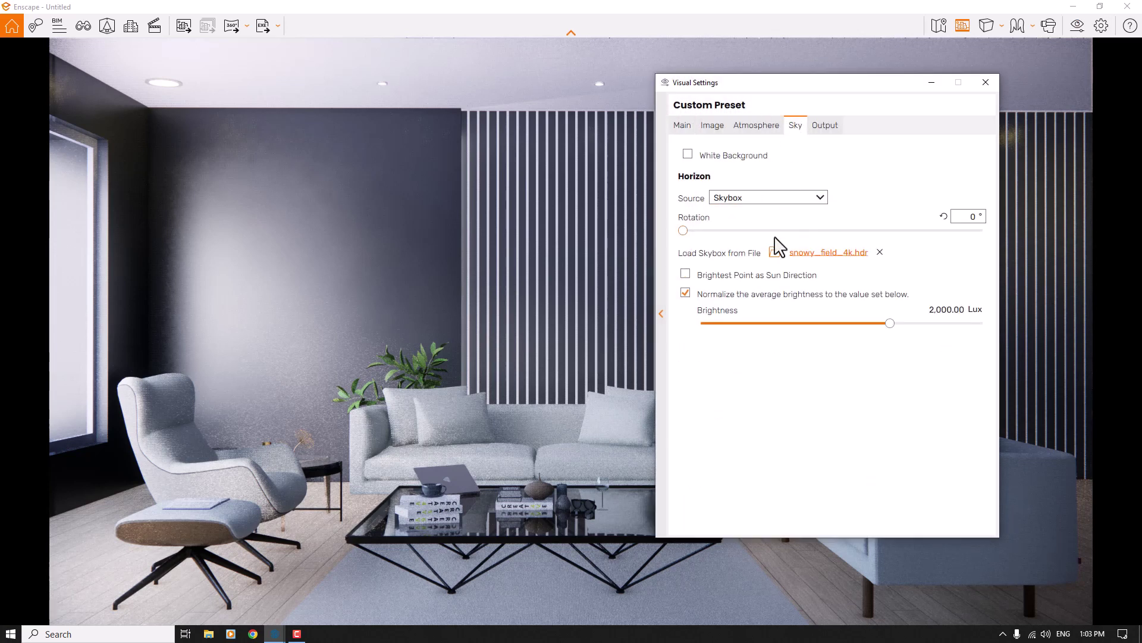
left_click(932, 312)
left_click(933, 314)
key("shift+Left")
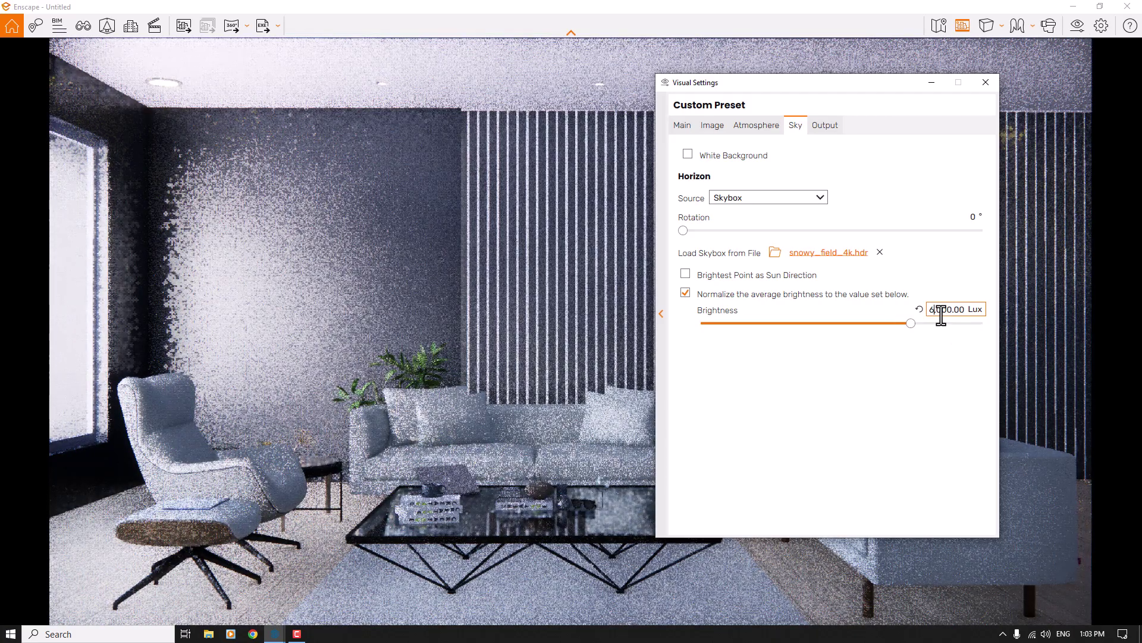
left_click(685, 231)
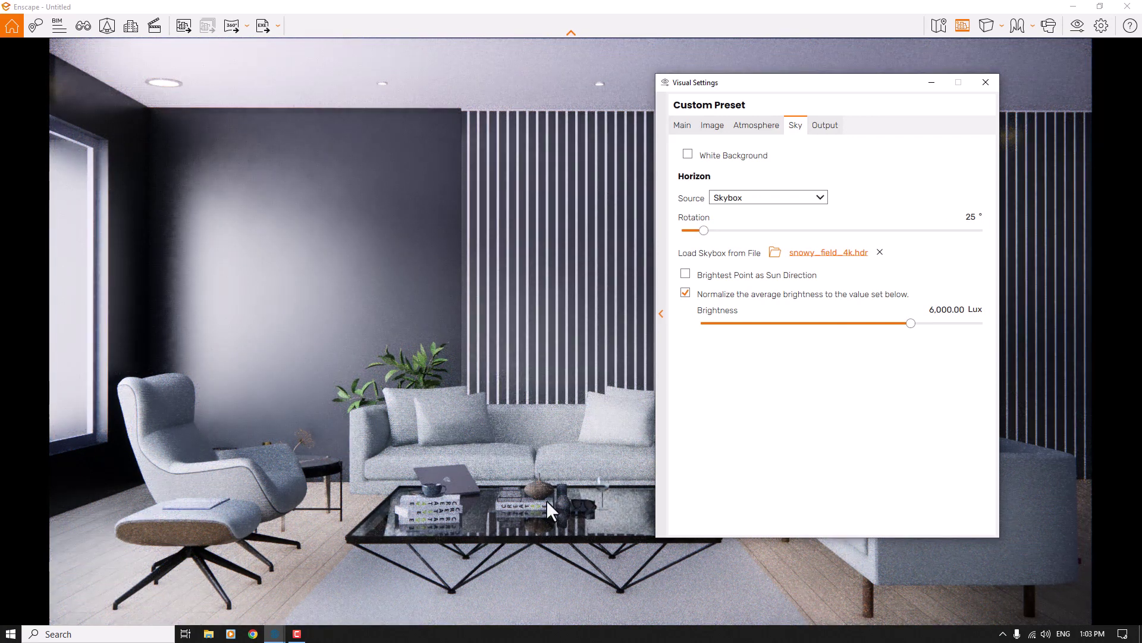
left_click(969, 217)
type("36")
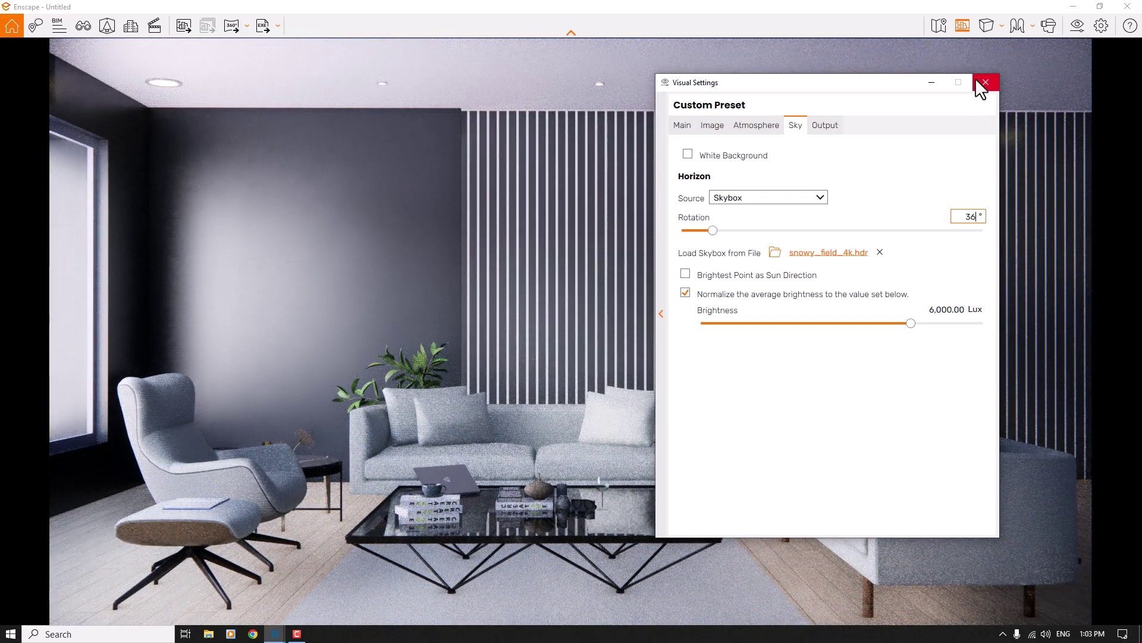
left_click(834, 125)
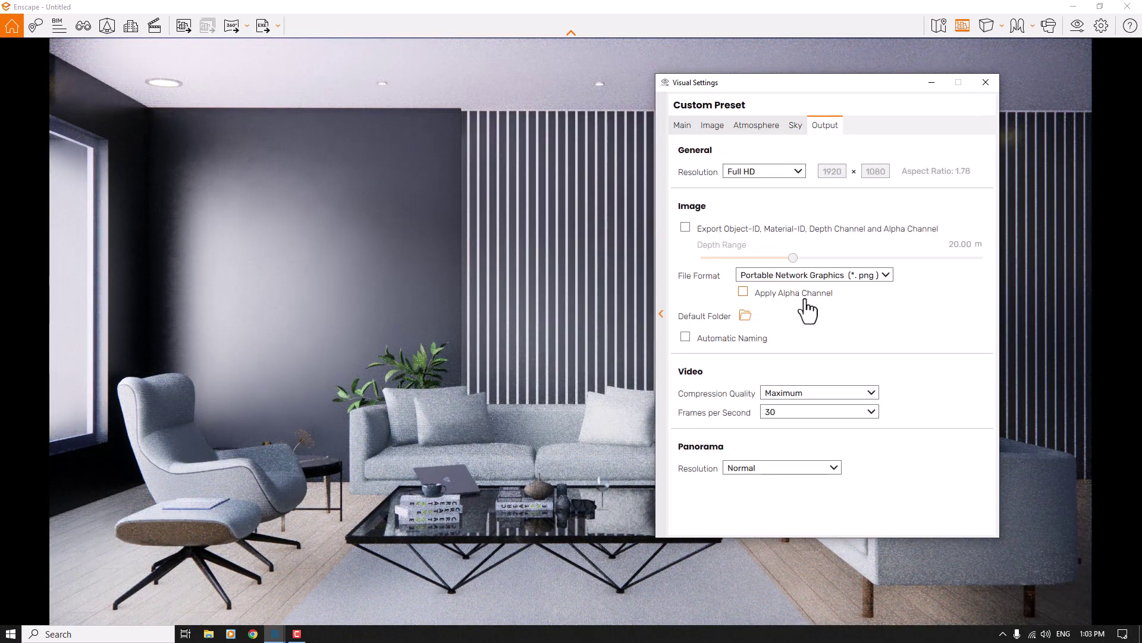
- Set fog intensity to 36% and fog height to 100 m
left_click(756, 126)
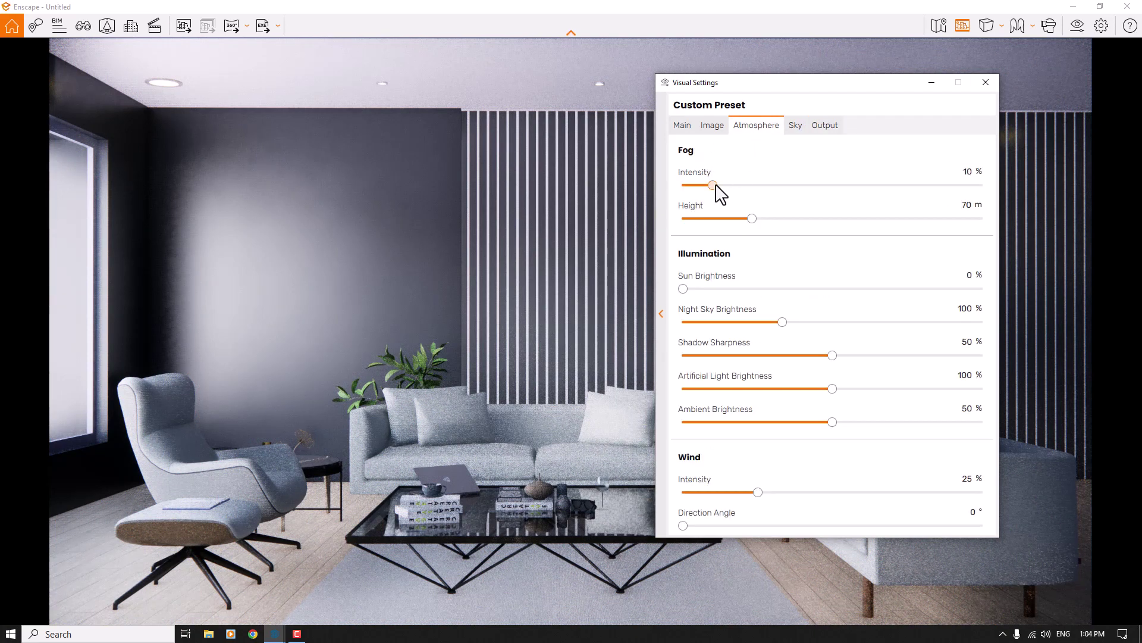
left_click_drag(716, 185, 643, 182)
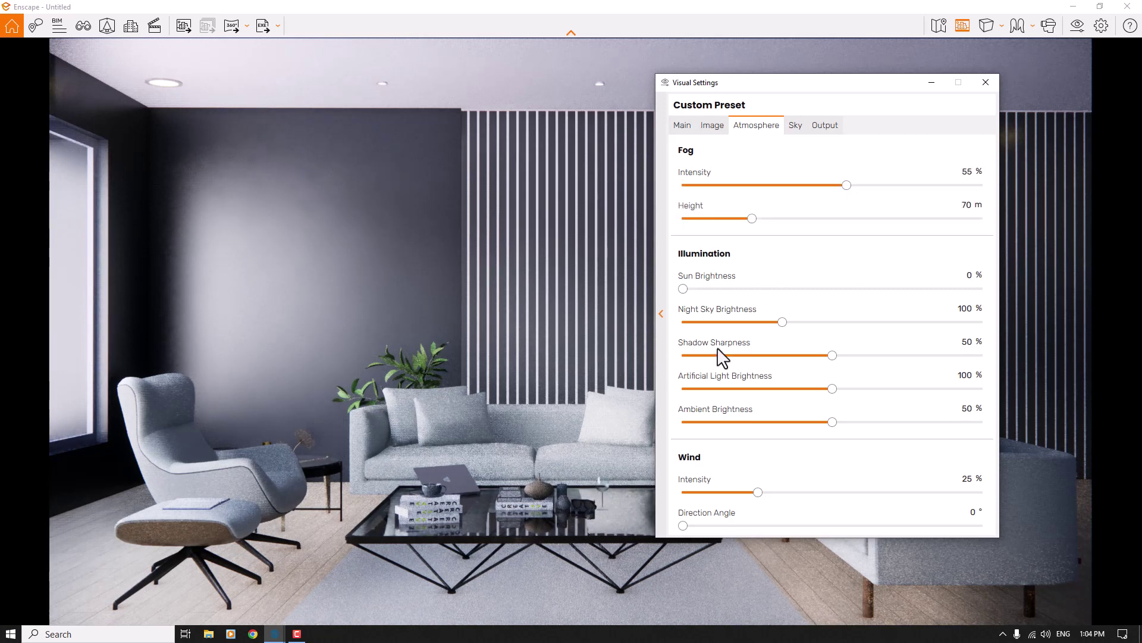
left_click(966, 171)
type("36")
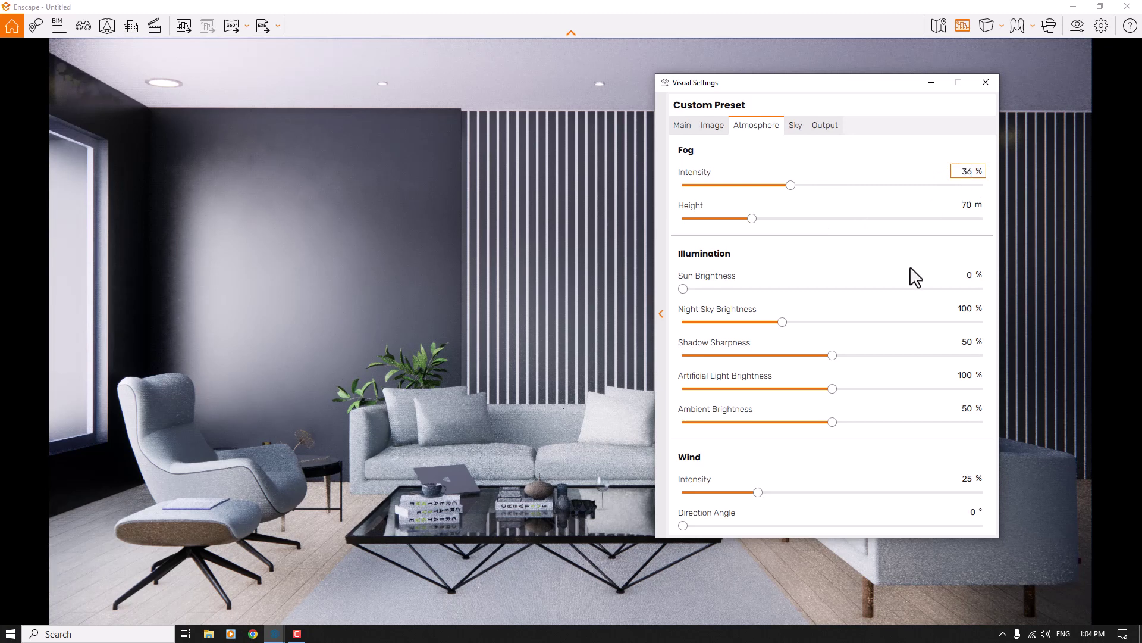
left_click(967, 205)
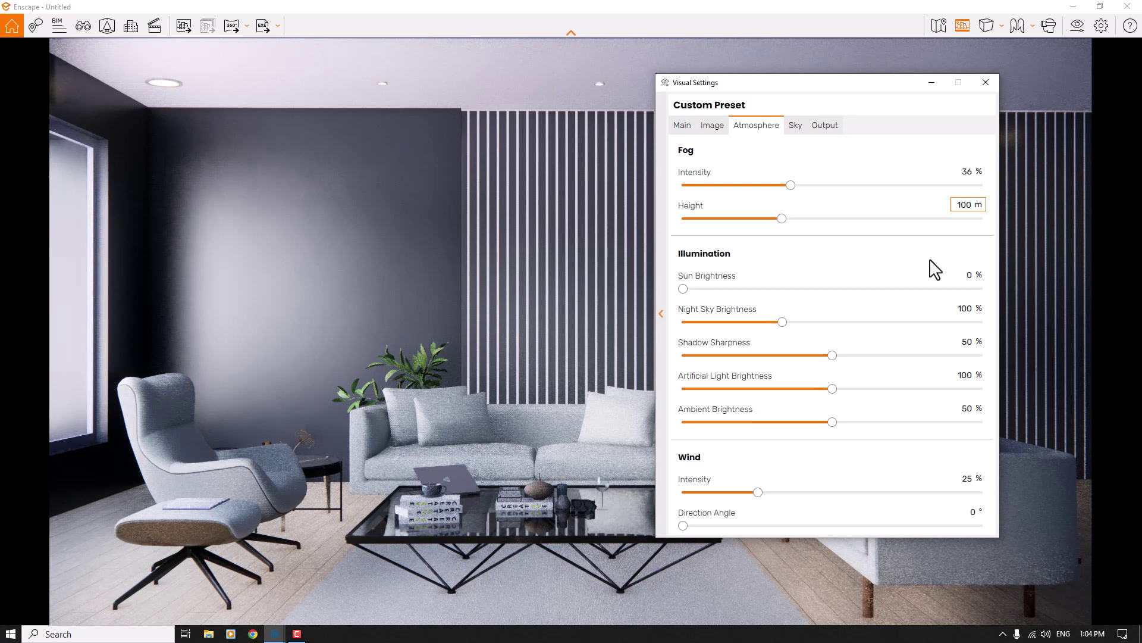
- Keep sun brightness at 0% and drop shadow sharpness to 0%
left_click(683, 289)
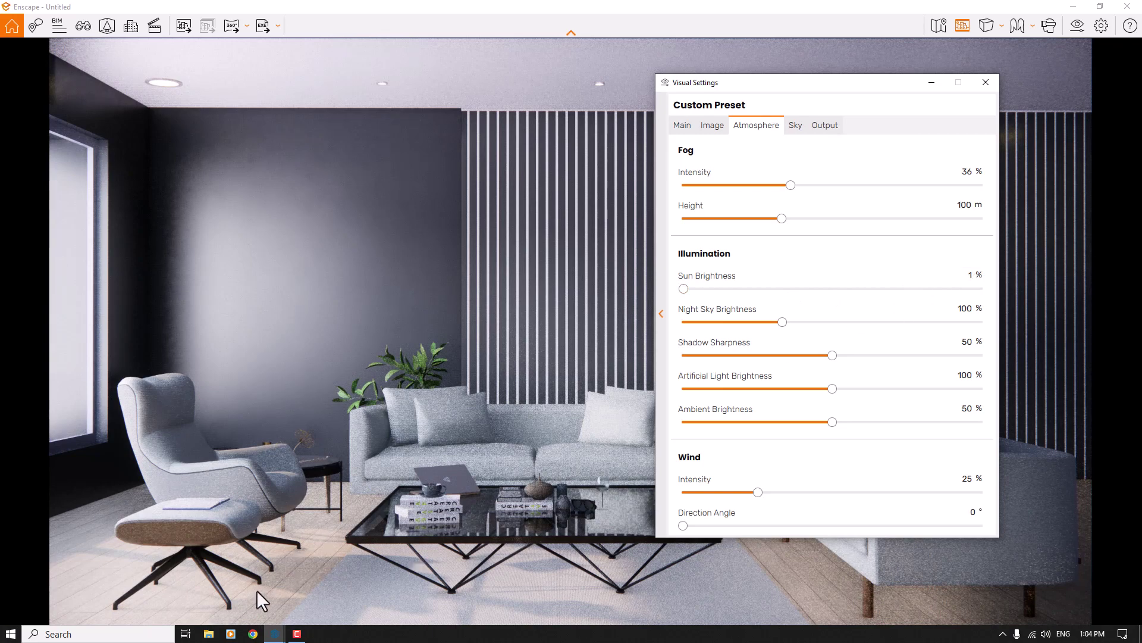
left_click(683, 289)
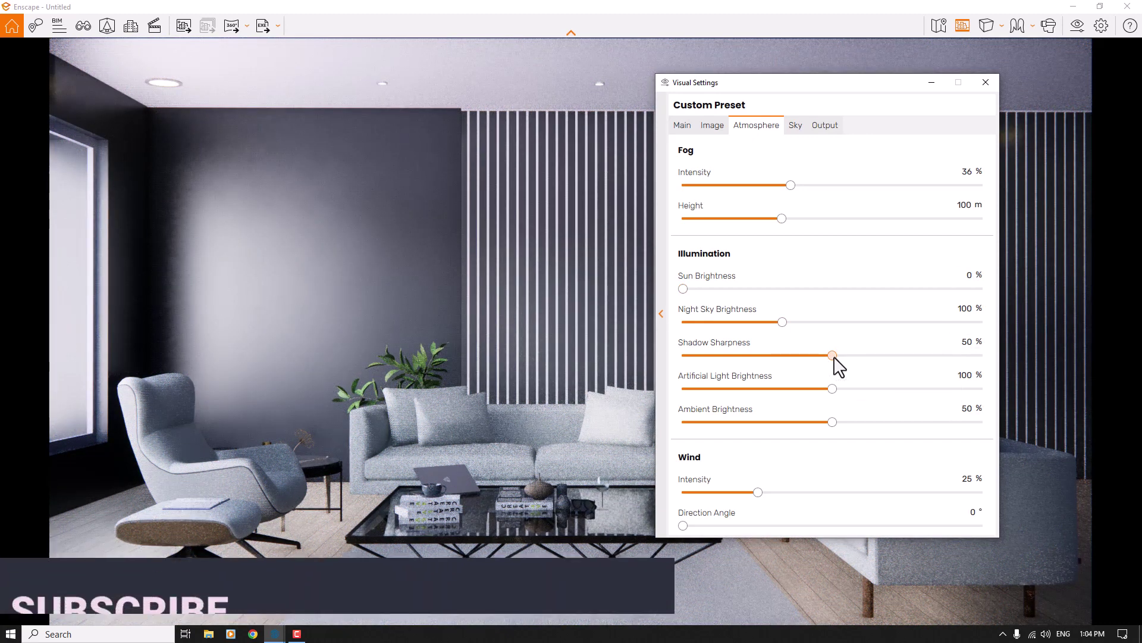
left_click_drag(833, 355, 431, 355)
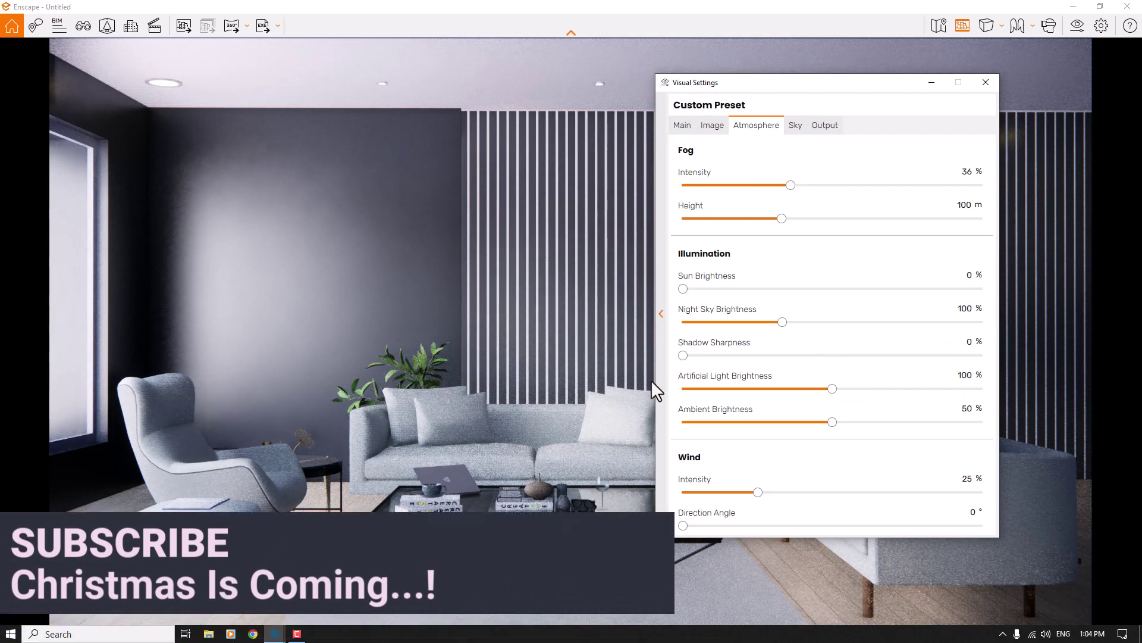
- Set shadow sharpness to 8% and artificial light brightness to 70%
left_click_drag(683, 356, 711, 360)
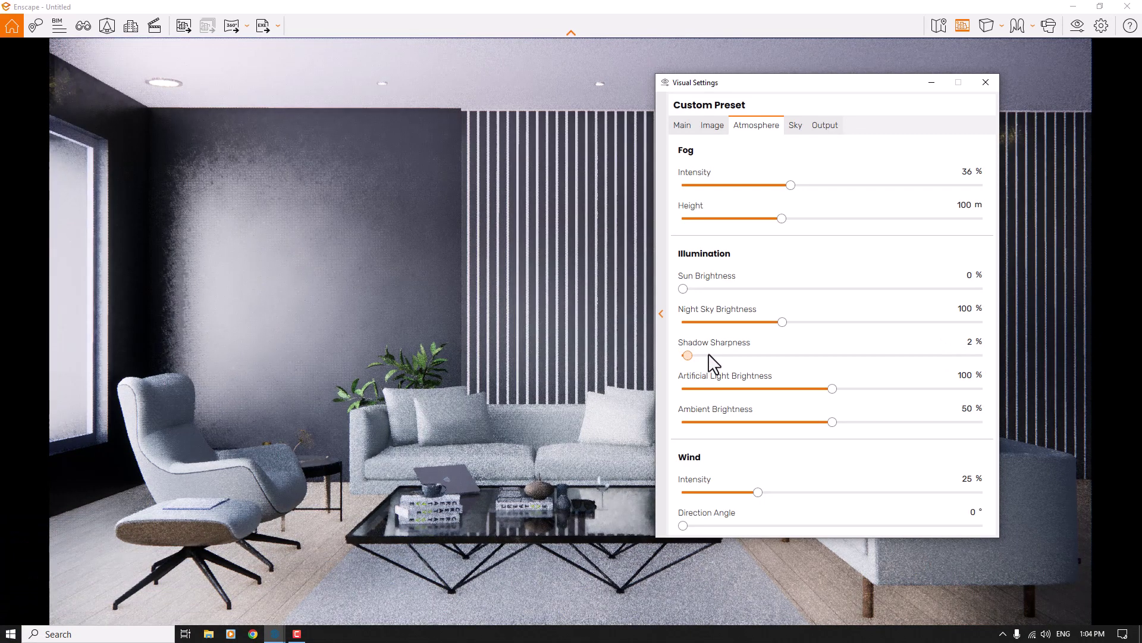
double_click(968, 341)
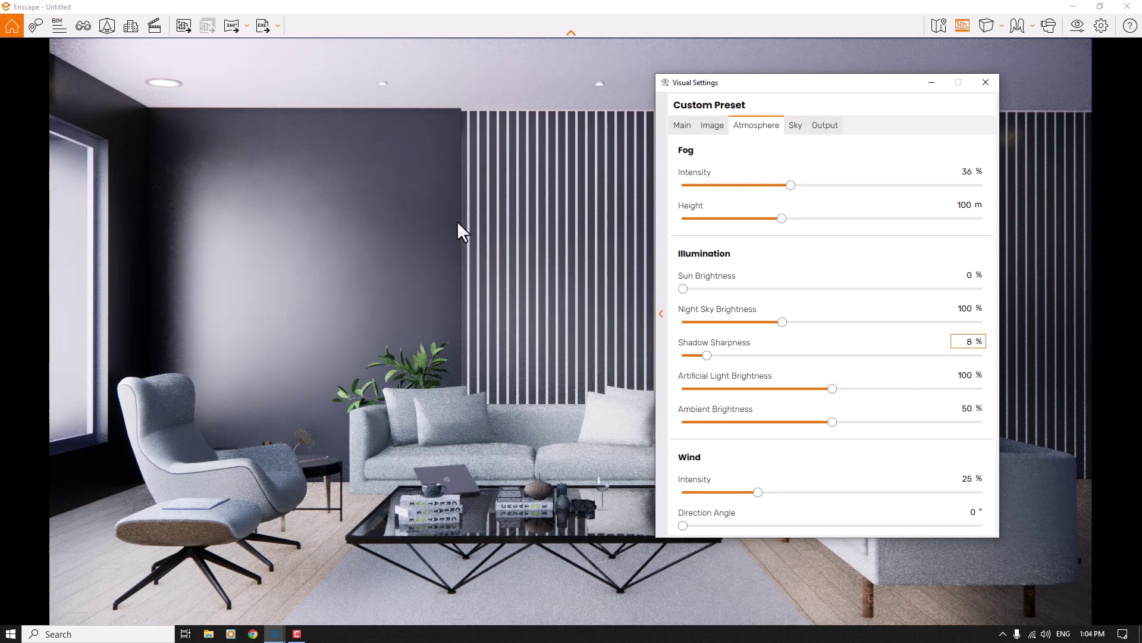
left_click(836, 388)
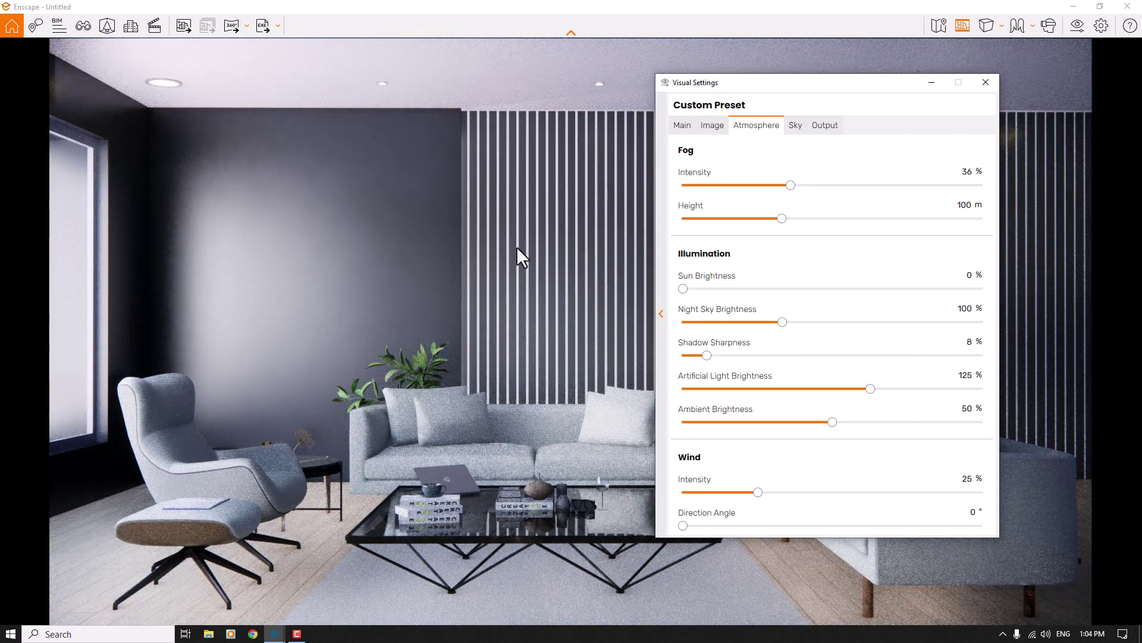
left_click(974, 376)
key("Return")
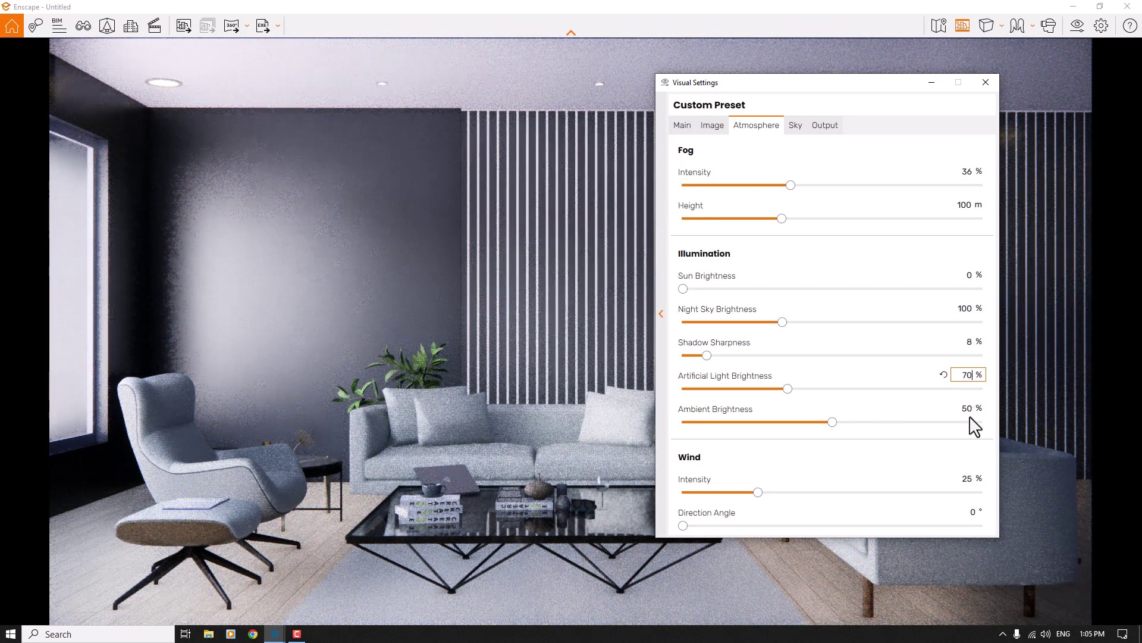
- Set ambient brightness to 46% and drag wind intensity down to 0%
left_click_drag(832, 423, 827, 424)
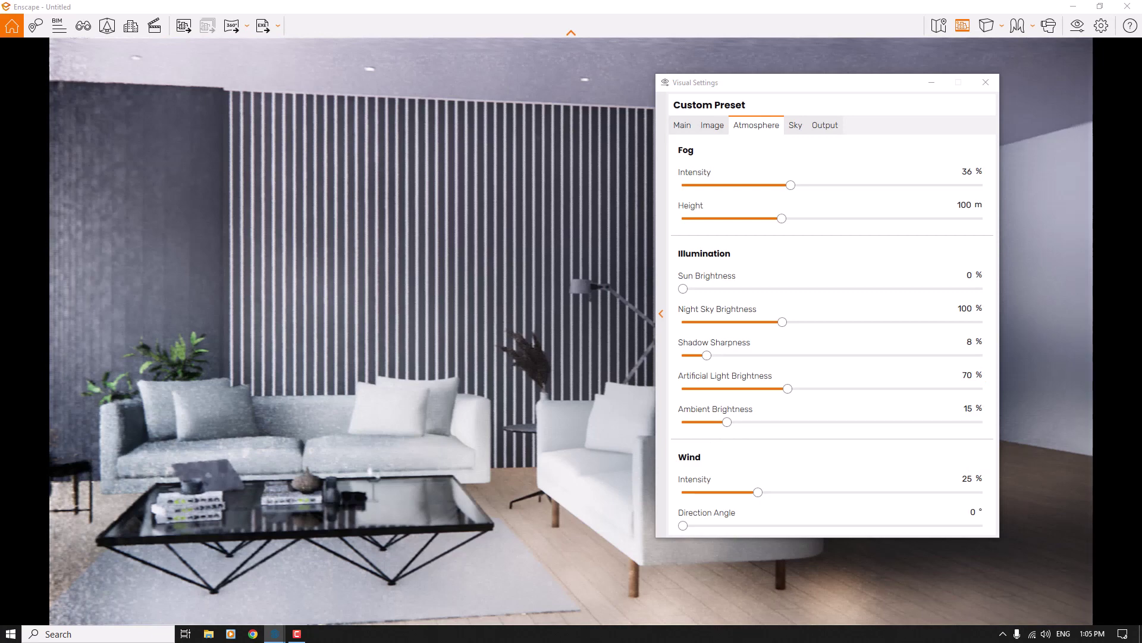
left_click_drag(552, 478, 533, 480)
left_click_drag(729, 422, 728, 422)
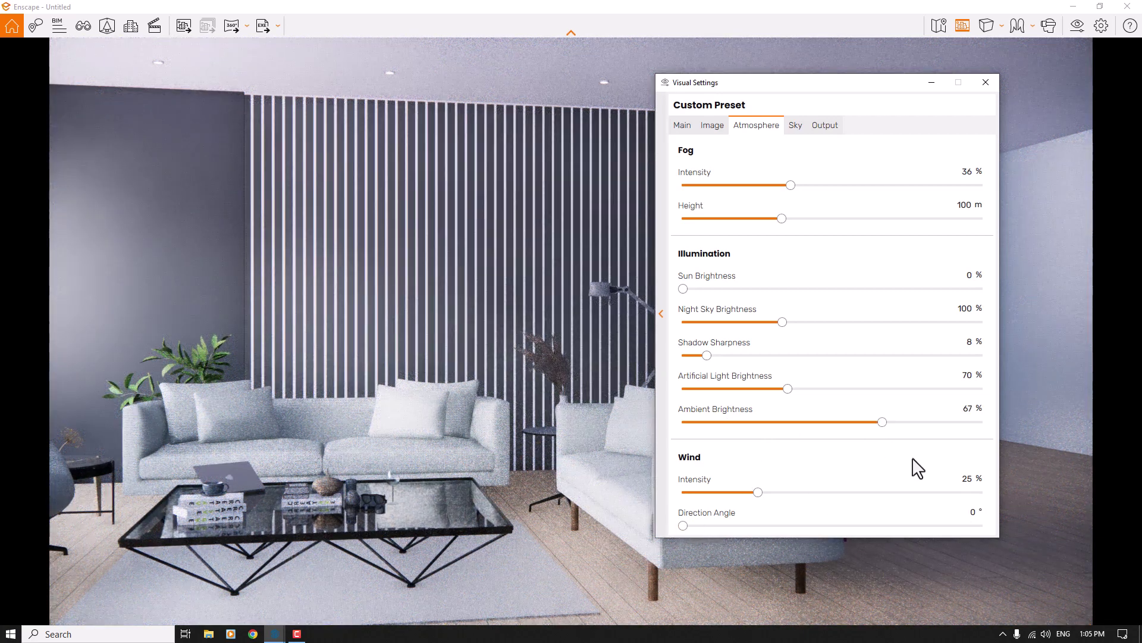
double_click(970, 408)
type("46")
key("Return")
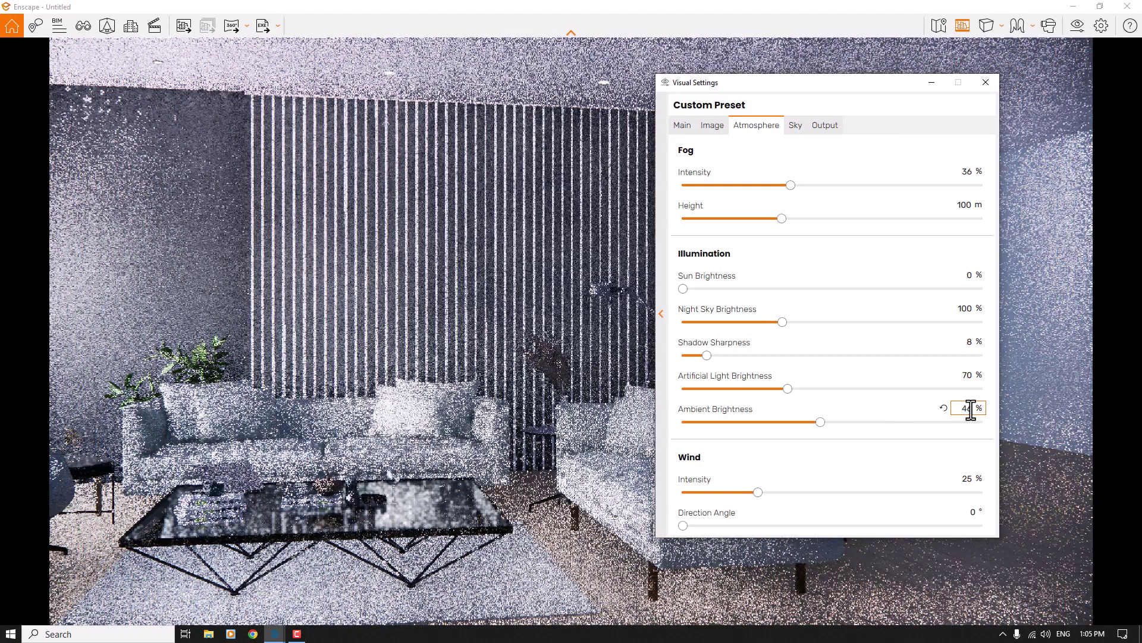
left_click_drag(756, 493, 731, 492)
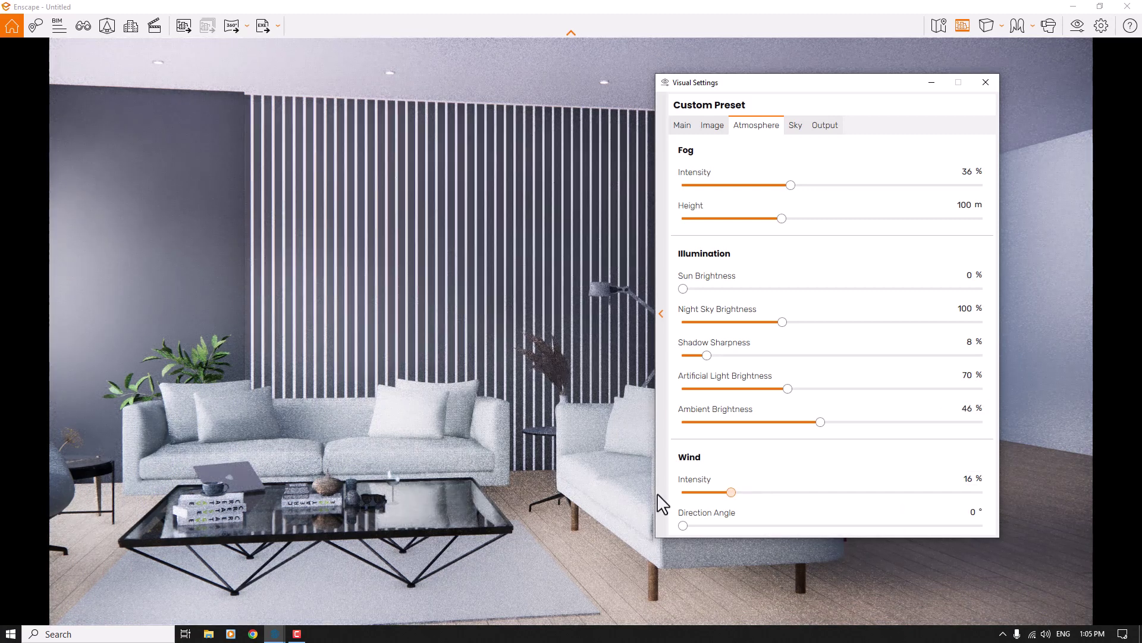
- On the Image tab, enable Auto Contrast, raise saturation to 111% and set colour temperature to 9,600 K
left_click(713, 125)
left_click_drag(620, 224, 589, 226)
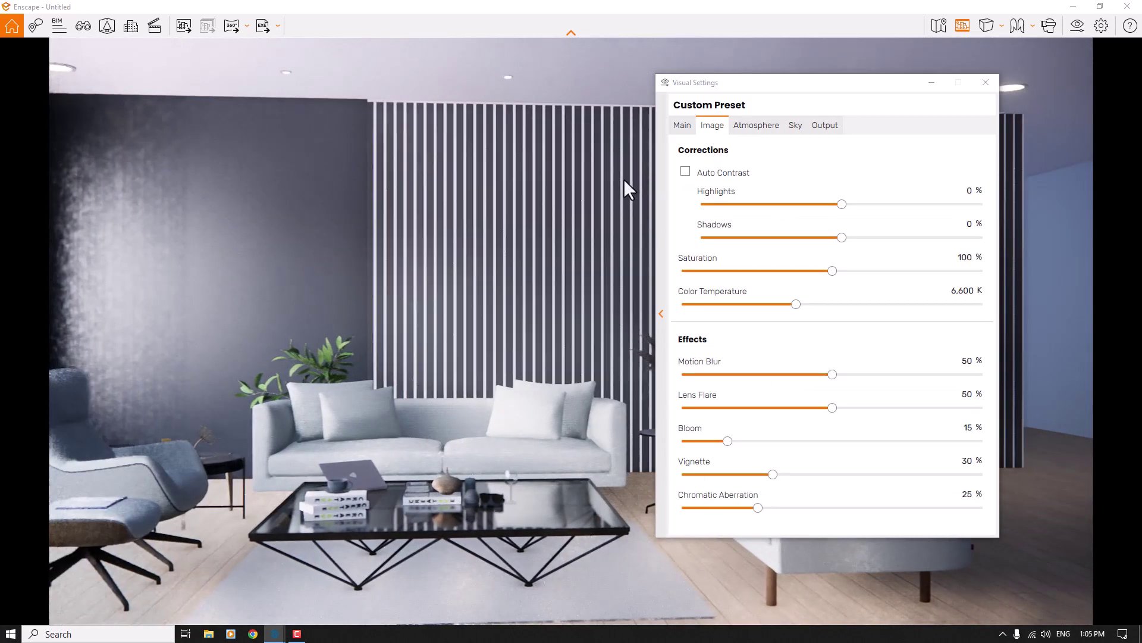
left_click(683, 174)
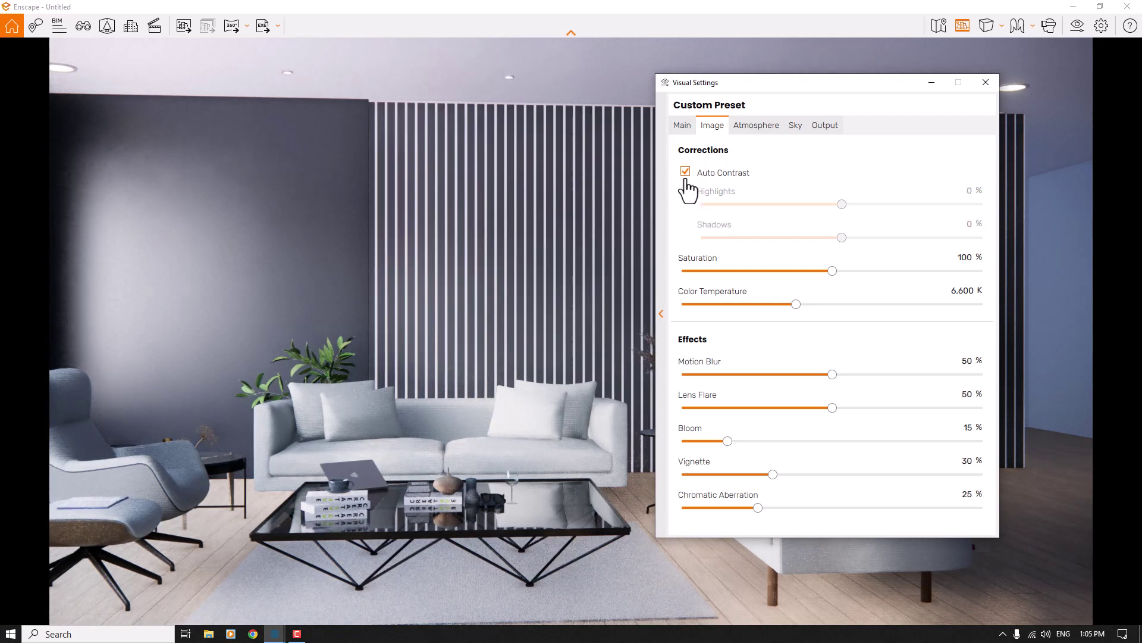
left_click_drag(493, 227, 435, 221)
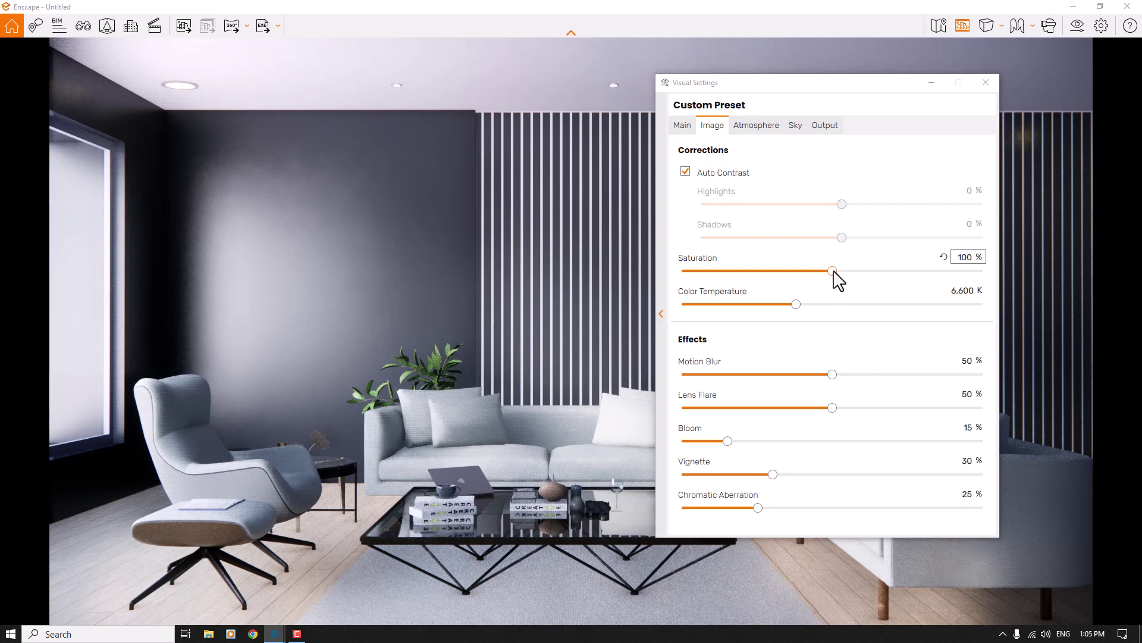
left_click_drag(846, 87, 981, 55)
left_click_drag(968, 238, 988, 238)
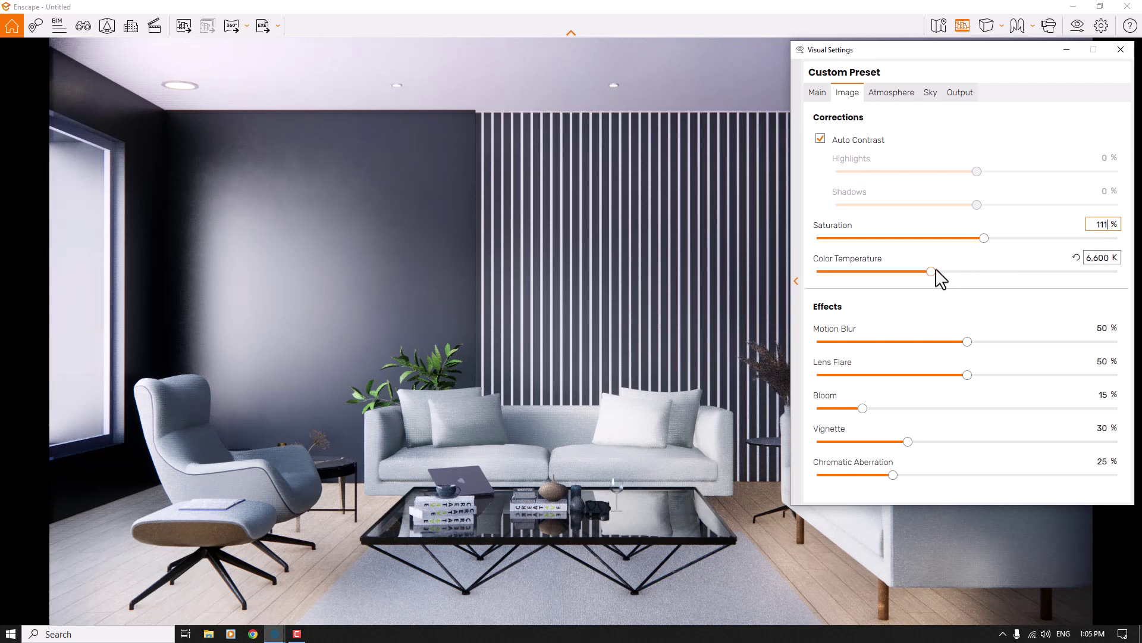
left_click_drag(932, 271, 1008, 272)
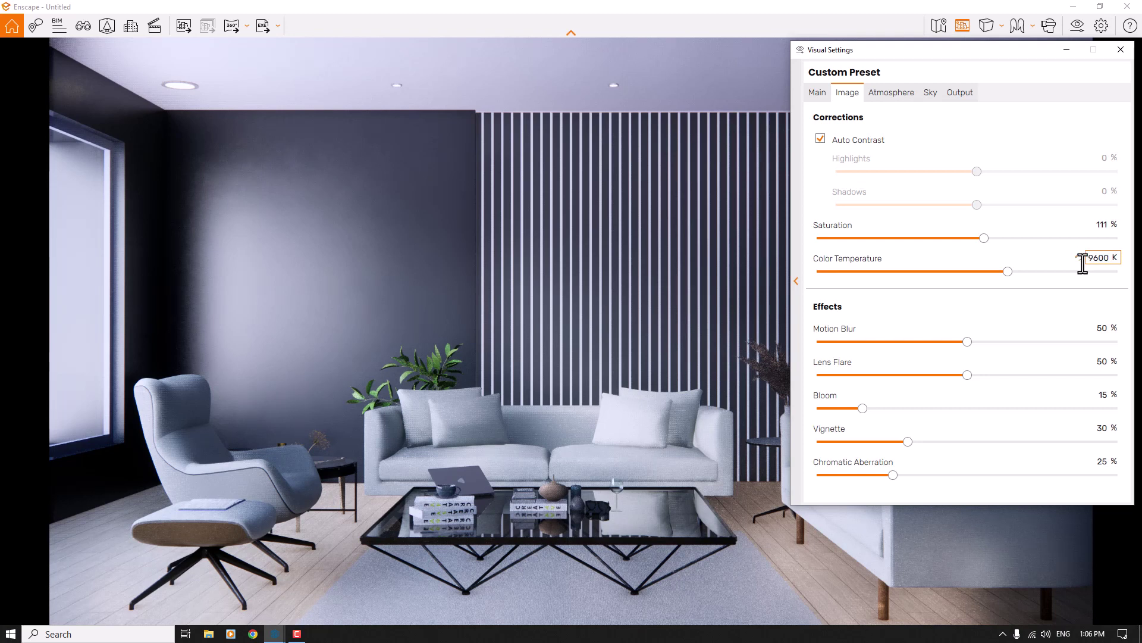
left_click(969, 342)
- Turn motion blur and bloom down to 0% and set lens flare to 17%
left_click_drag(968, 342, 606, 369)
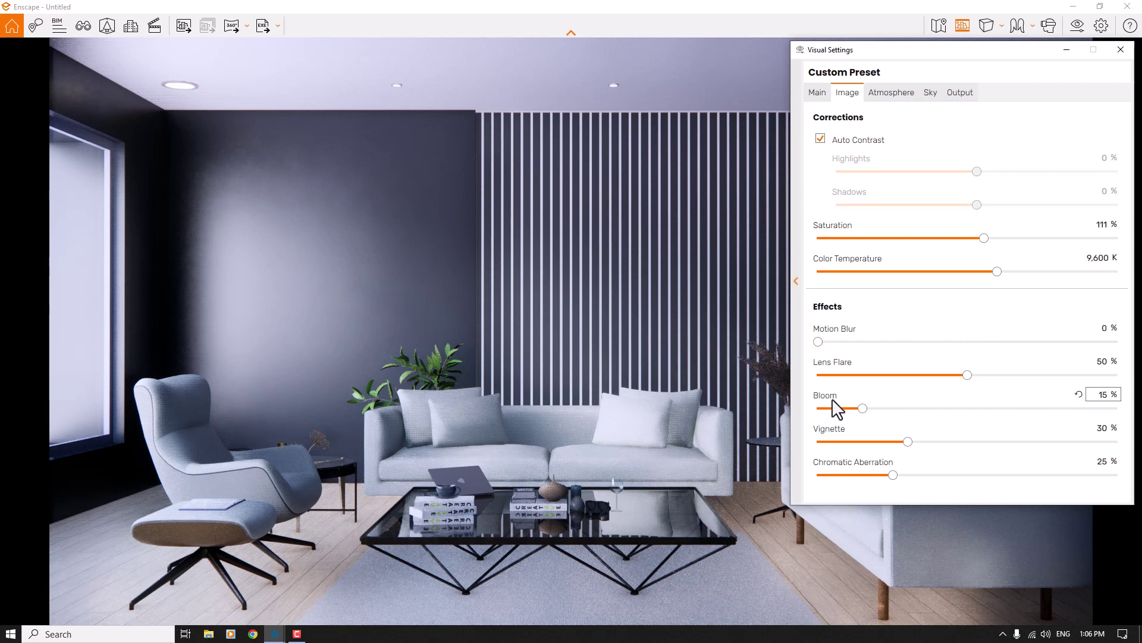
left_click_drag(862, 408, 722, 415)
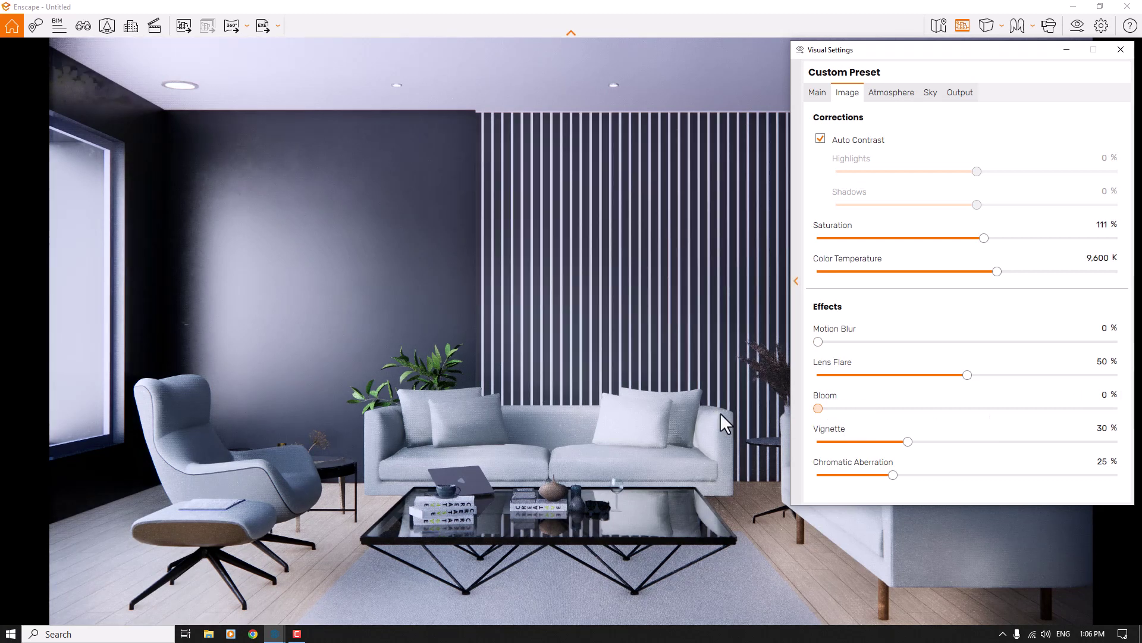
double_click(1101, 362)
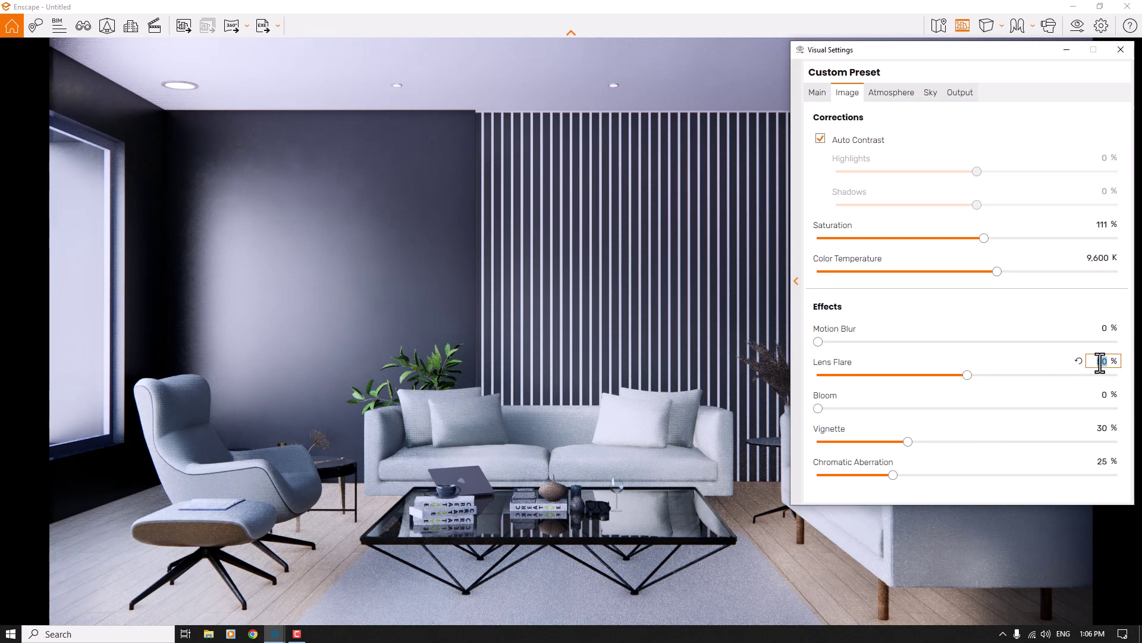
type("17")
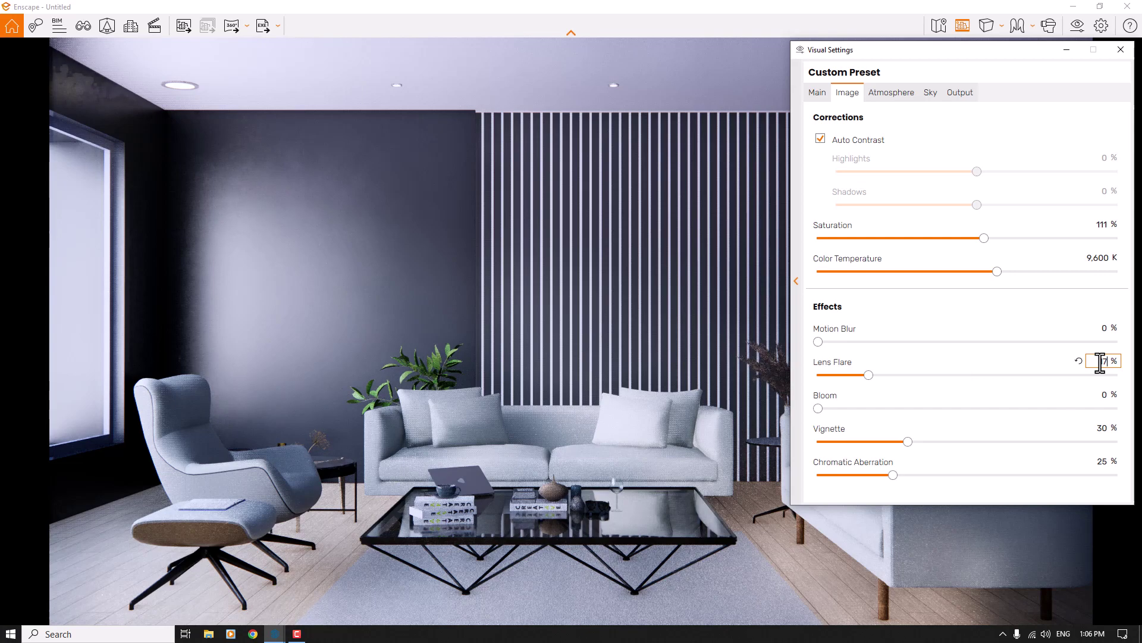
- Set vignette to 36% and chromatic aberration to 0%
left_click_drag(909, 444, 909, 444)
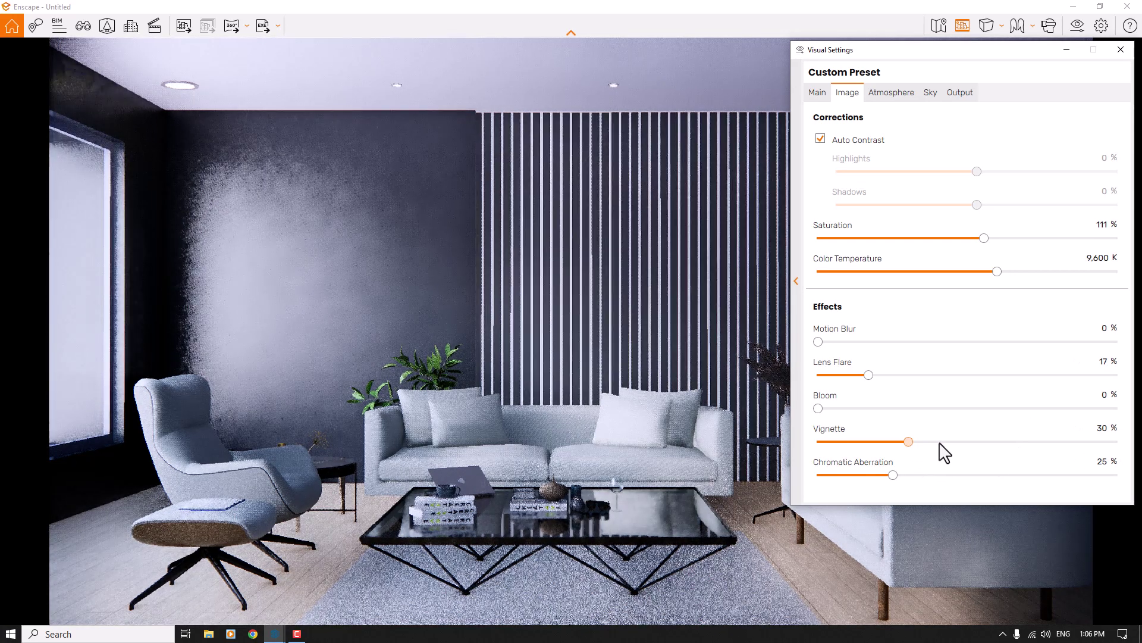
double_click(1099, 431)
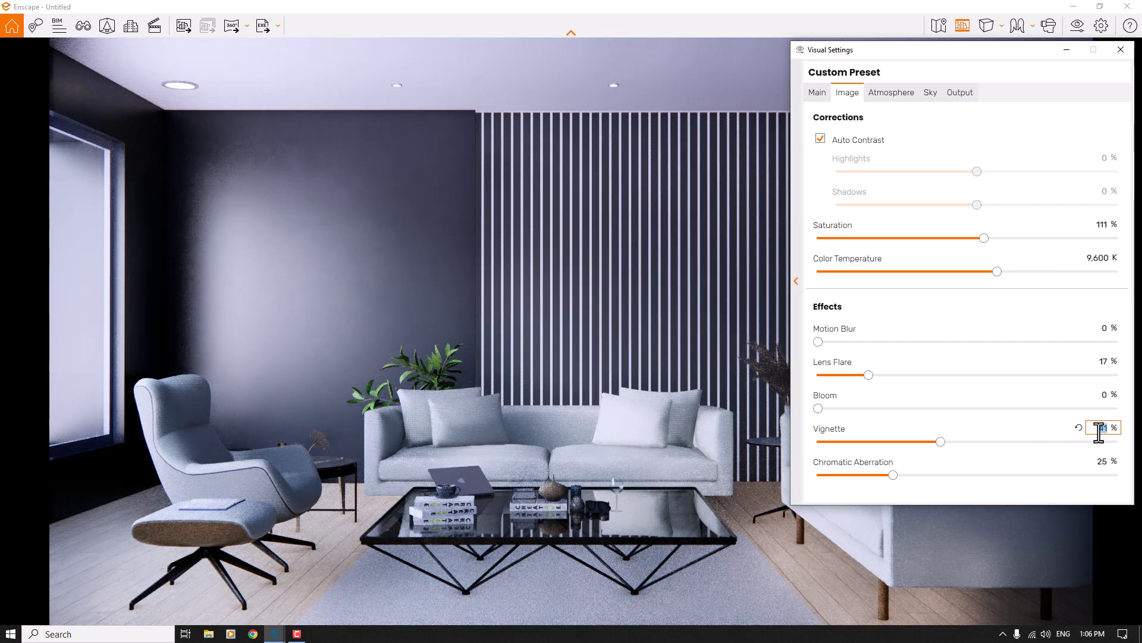
type("36")
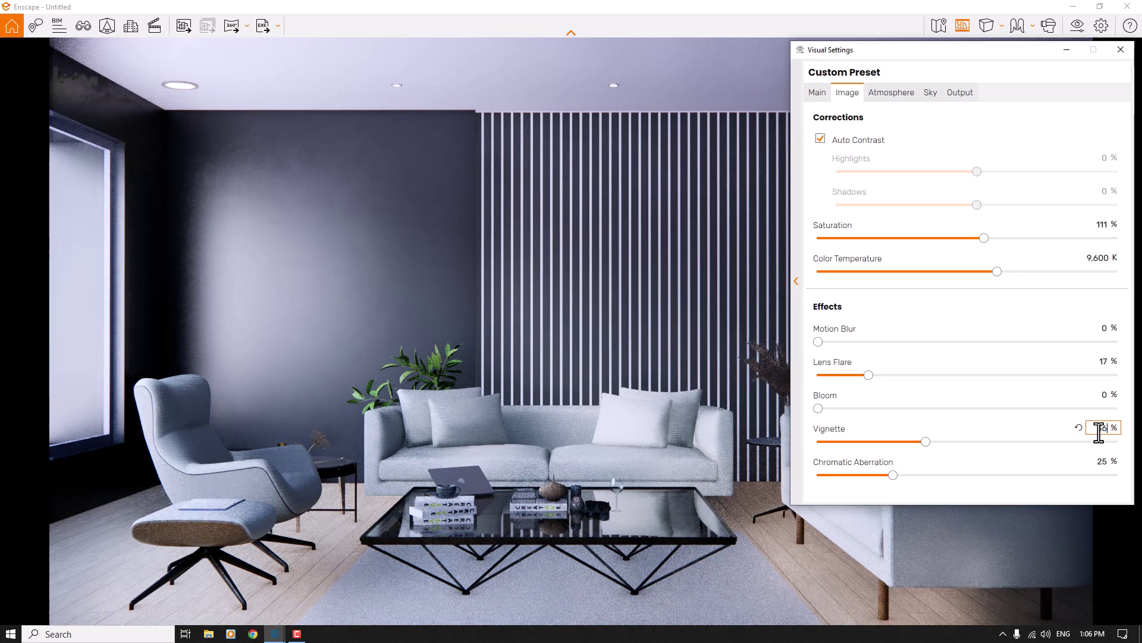
left_click(1100, 462)
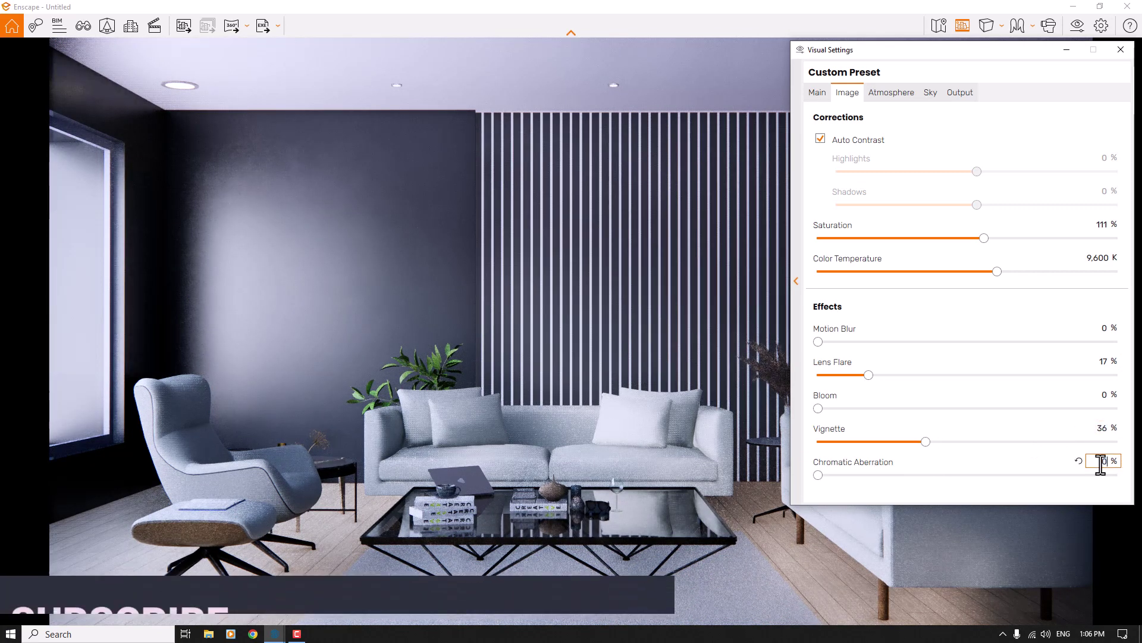
type("0")
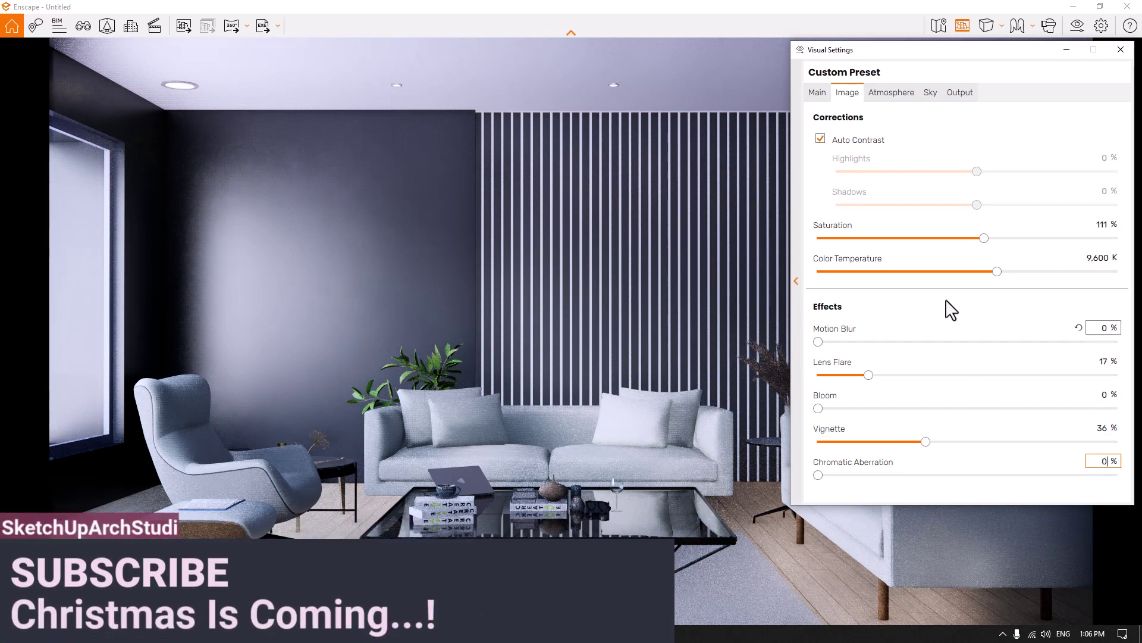
left_click(818, 93)
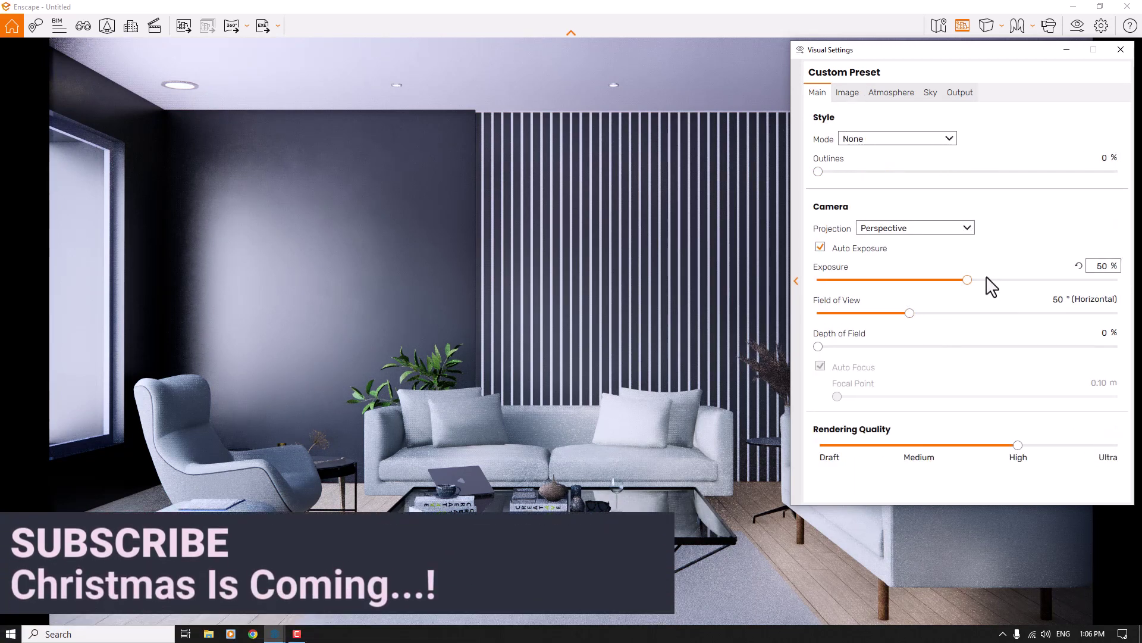
- Uncheck Auto Exposure for a darker night render and close Visual Settings
left_click(840, 249)
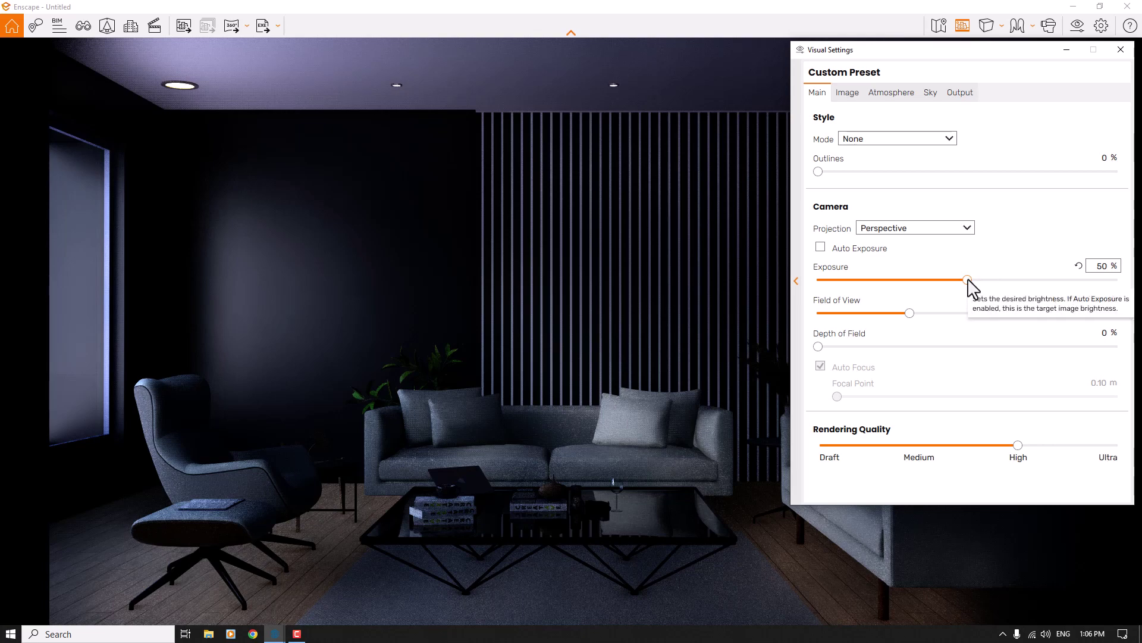
left_click(1121, 50)
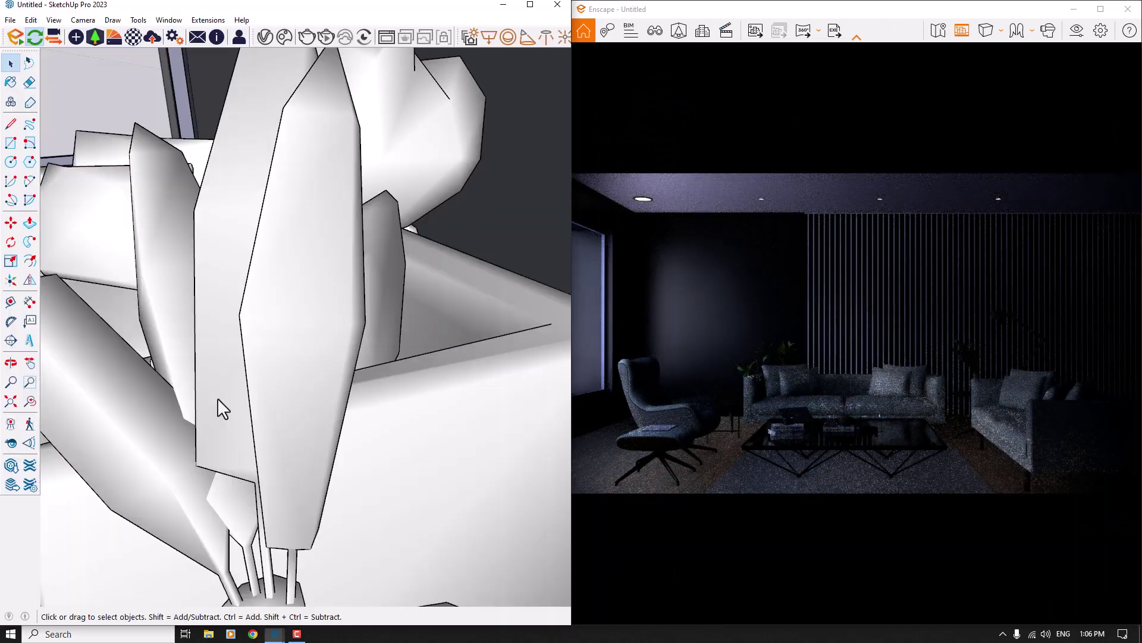
mouse_move(222, 400)
middle_mouse_down()
mouse_move(348, 329)
mouse_move(248, 306)
mouse_move(305, 336)
mouse_move(354, 387)
mouse_move(349, 413)
mouse_move(228, 398)
middle_mouse_up()
- Select the white vertical line-light strip beside the slatted wall, leaving it in place
scroll(347, 294, "down", 2)
scroll(416, 386, "up", 3)
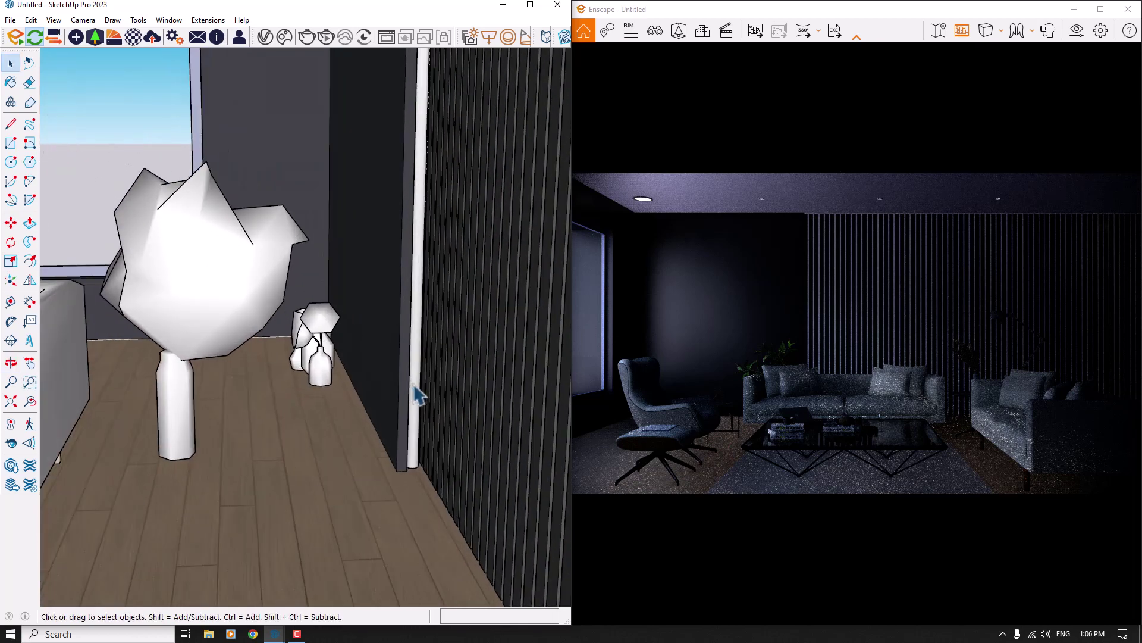
left_click(417, 387)
scroll(363, 426, "down", 4)
mouse_move(367, 436)
middle_mouse_down()
mouse_move(408, 375)
mouse_move(316, 454)
mouse_move(390, 311)
middle_mouse_up()
scroll(330, 435, "down", 5)
left_click(11, 222)
left_click(287, 538)
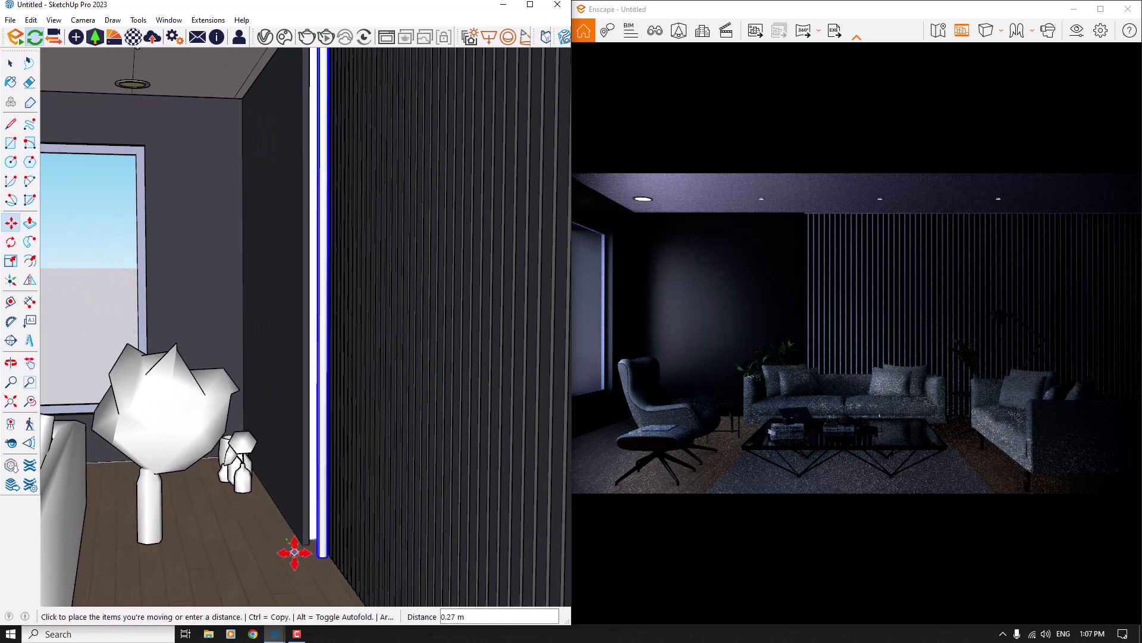
key("space")
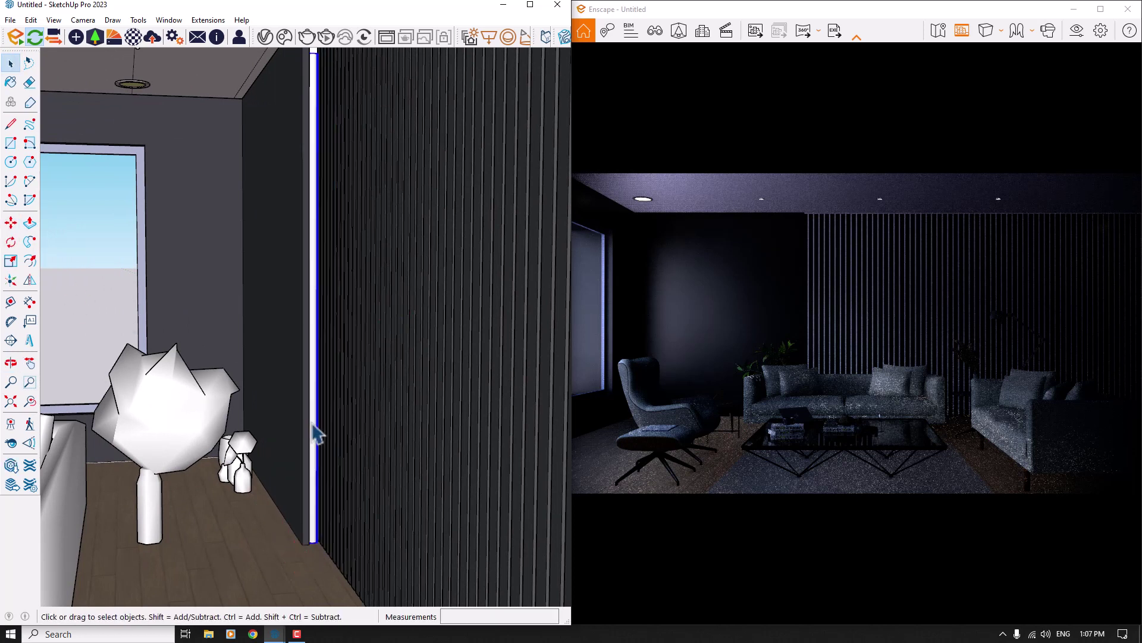
- Set the line light's luminous intensity to 10,000 cd in Enscape Objects and close the panel
left_click(76, 37)
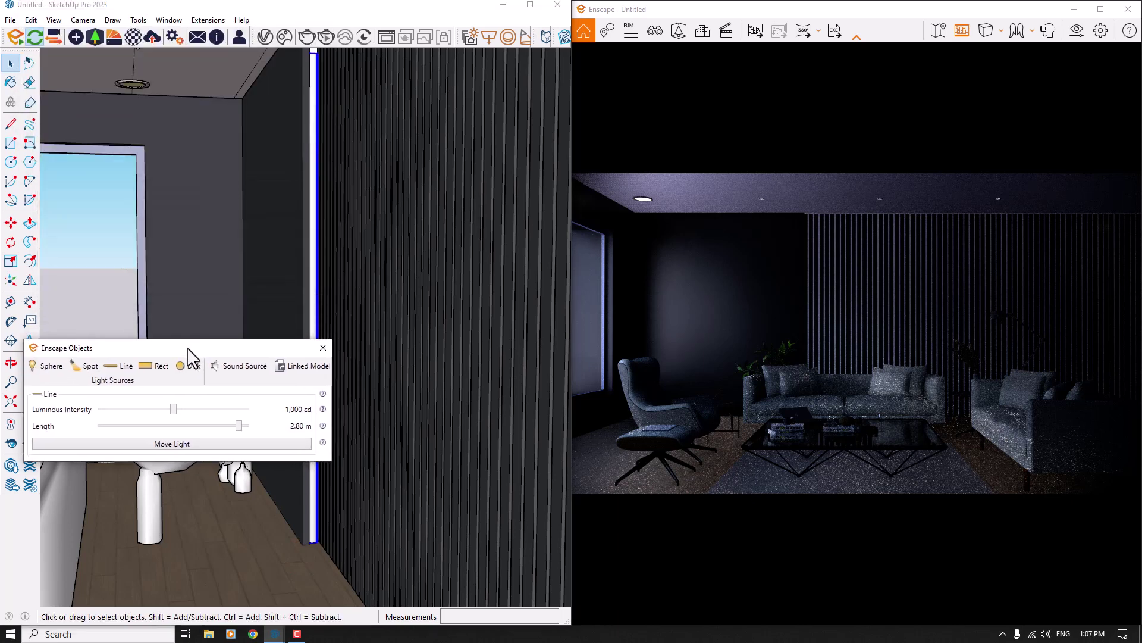
left_click_drag(172, 411, 217, 412)
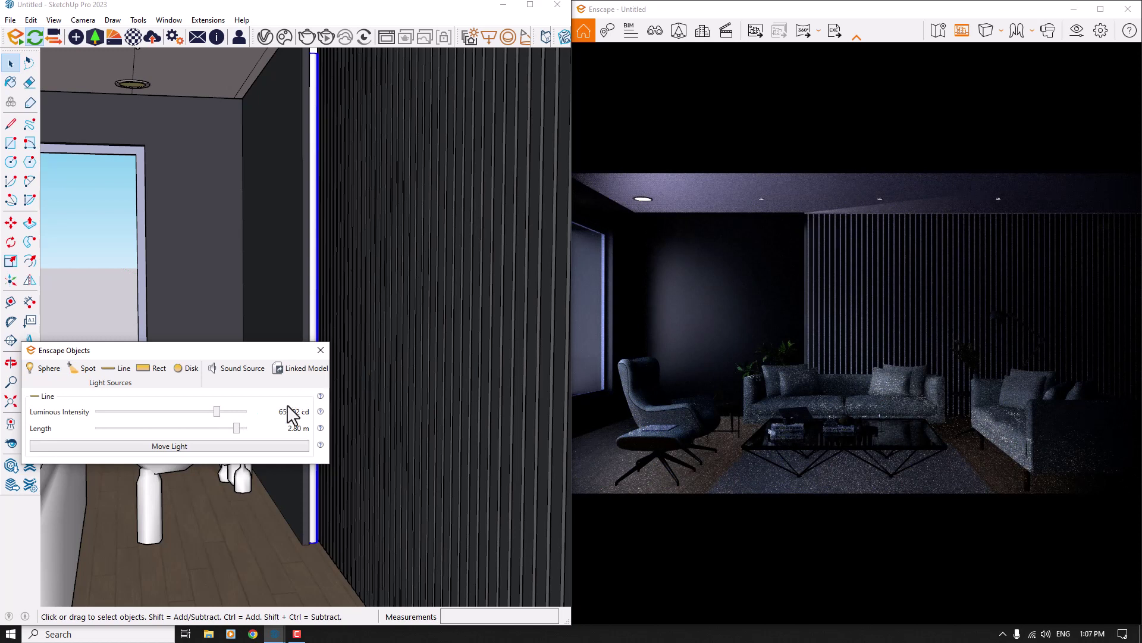
right_click(253, 411)
left_click(278, 432)
type("10000")
key("Return")
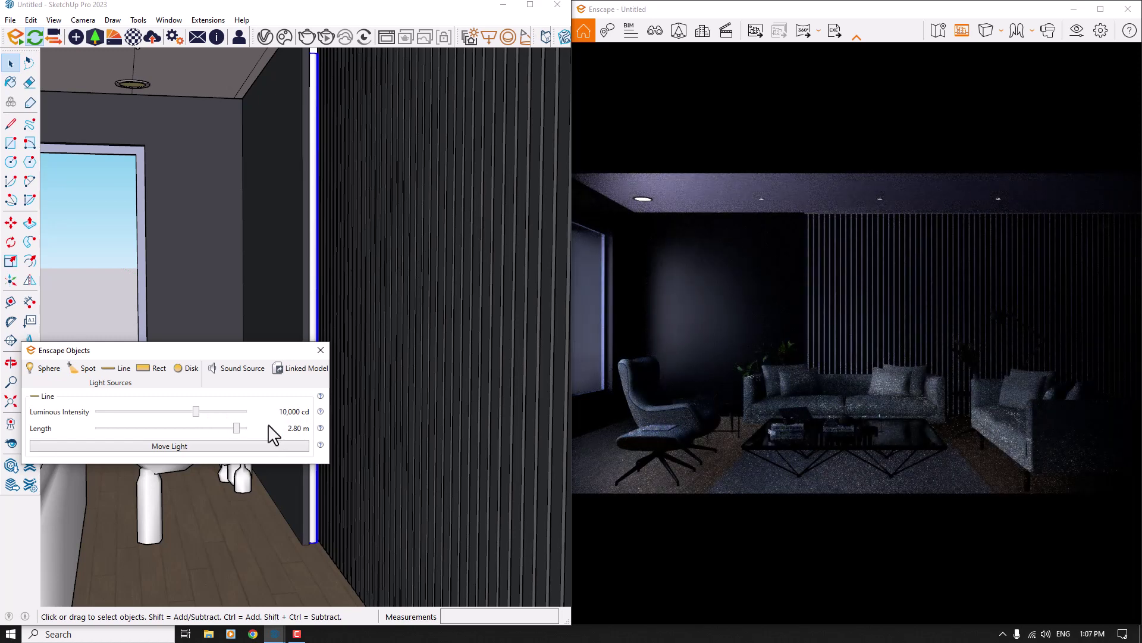
left_click(320, 350)
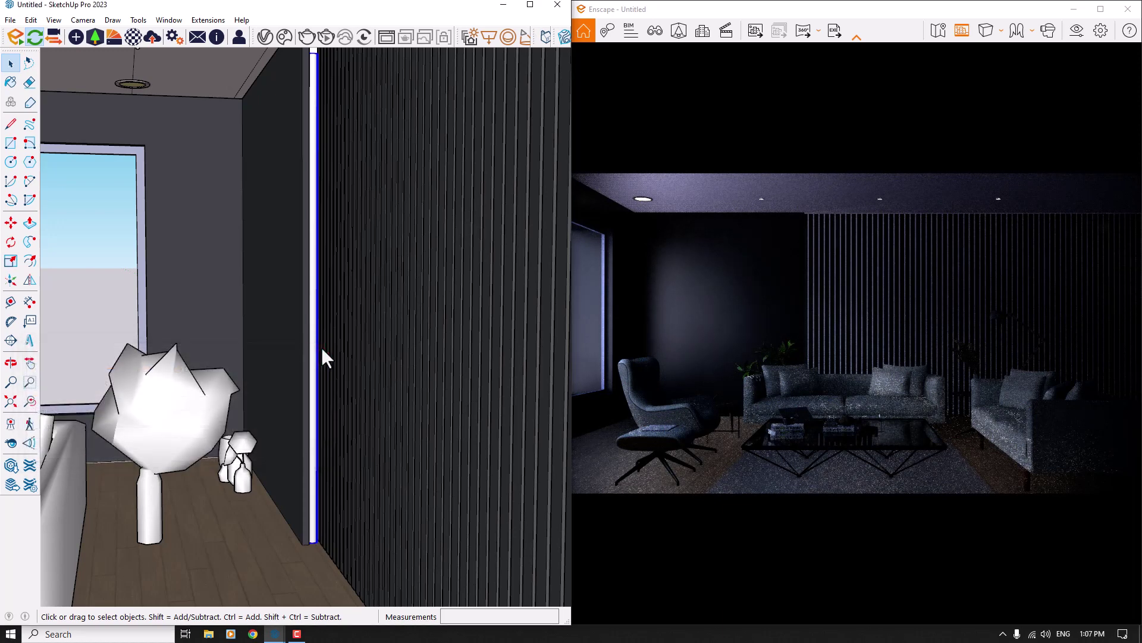
- Paint the white column with Bisque from the Colors-Named material library
left_click(10, 83)
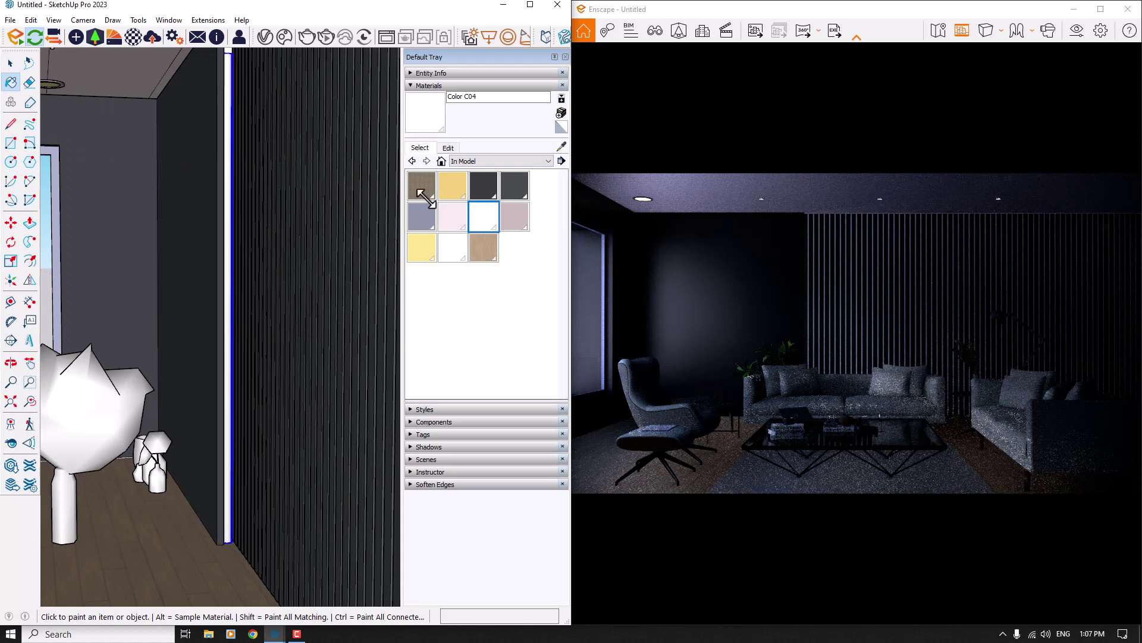
left_click(473, 161)
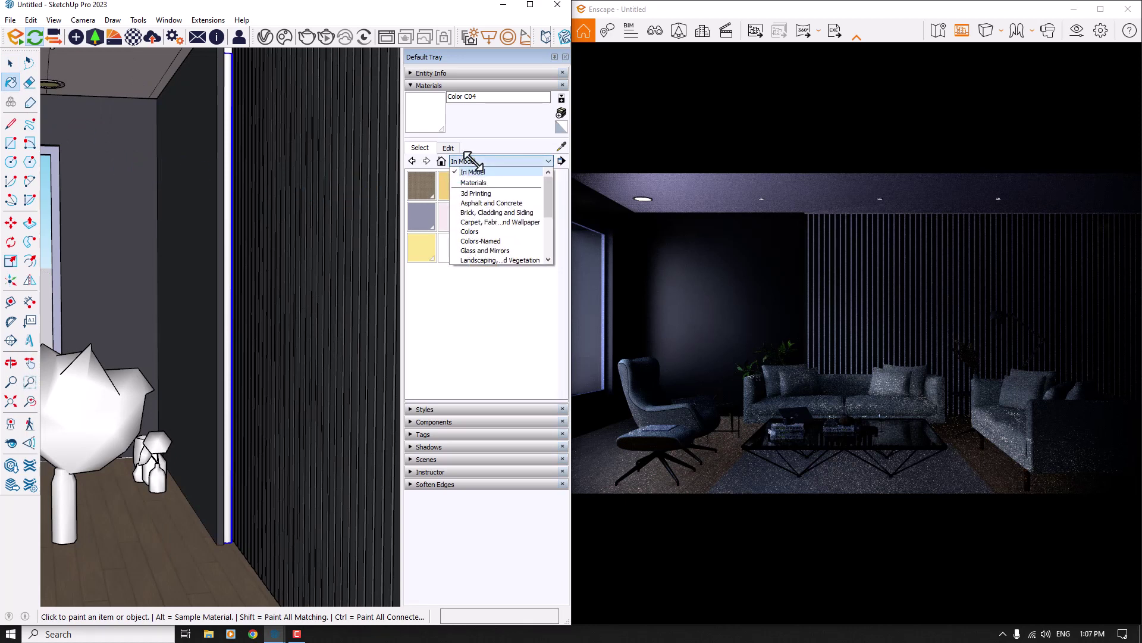
left_click(494, 240)
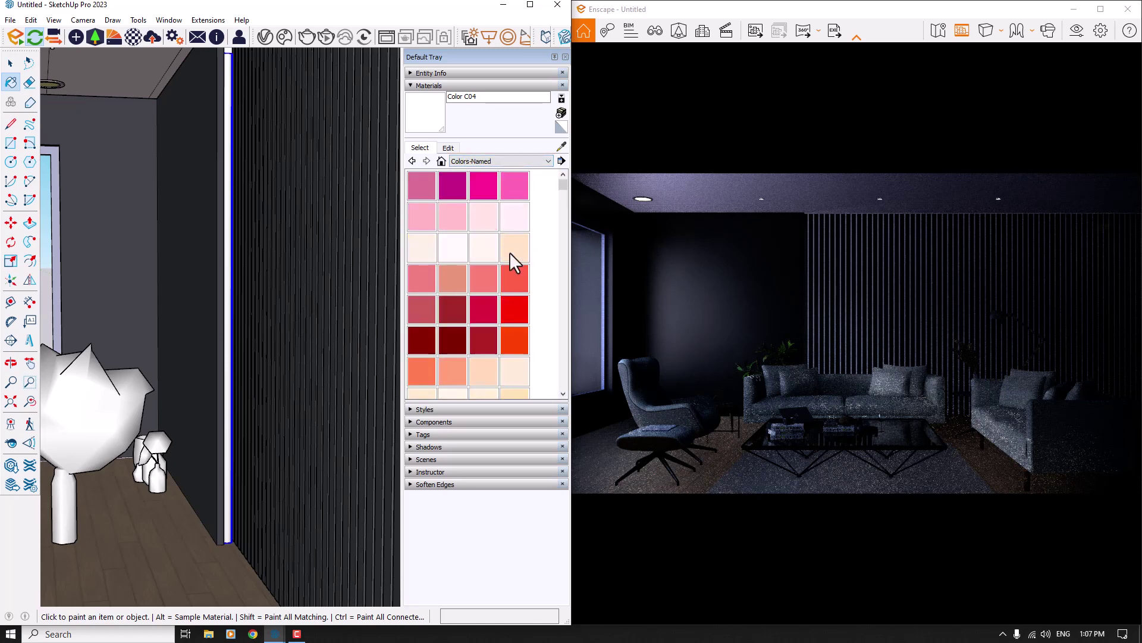
left_click(513, 256)
scroll(216, 484, "up", 3)
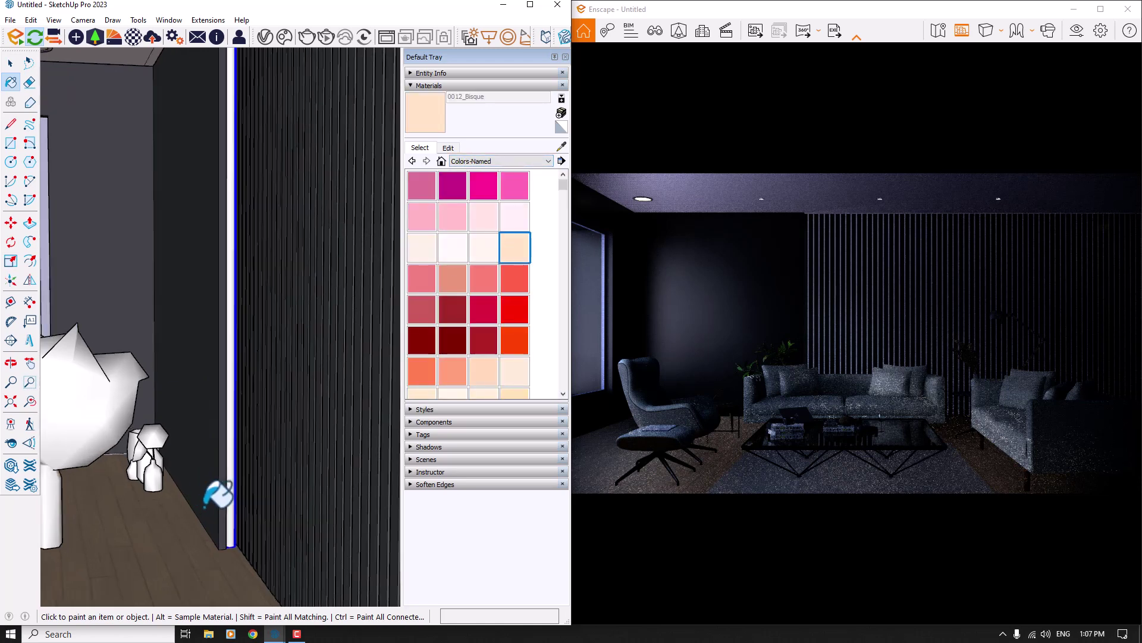
left_click(267, 458)
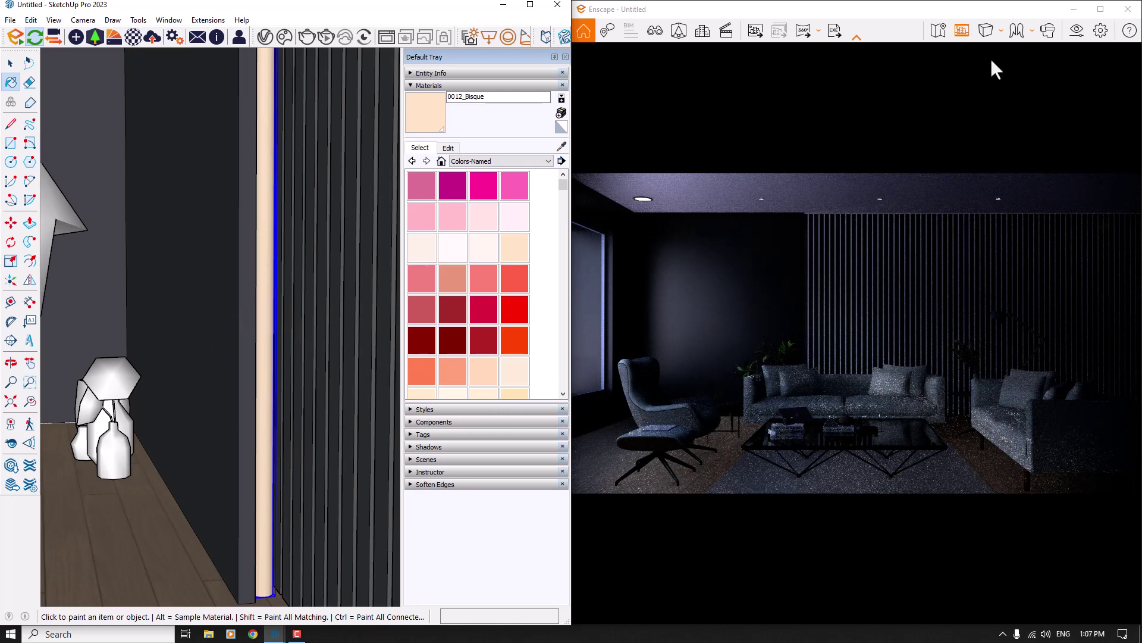
left_click(1078, 40)
- Raise Atmosphere artificial light brightness from 70% to 100% and close Visual Settings
left_click_drag(874, 50, 146, 75)
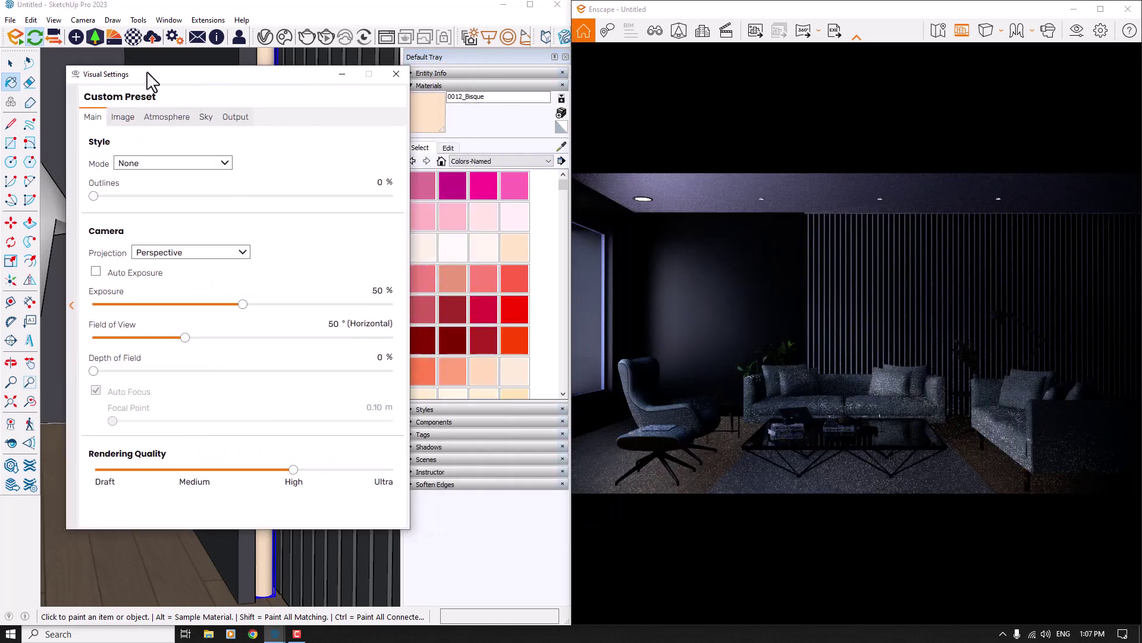
left_click(169, 119)
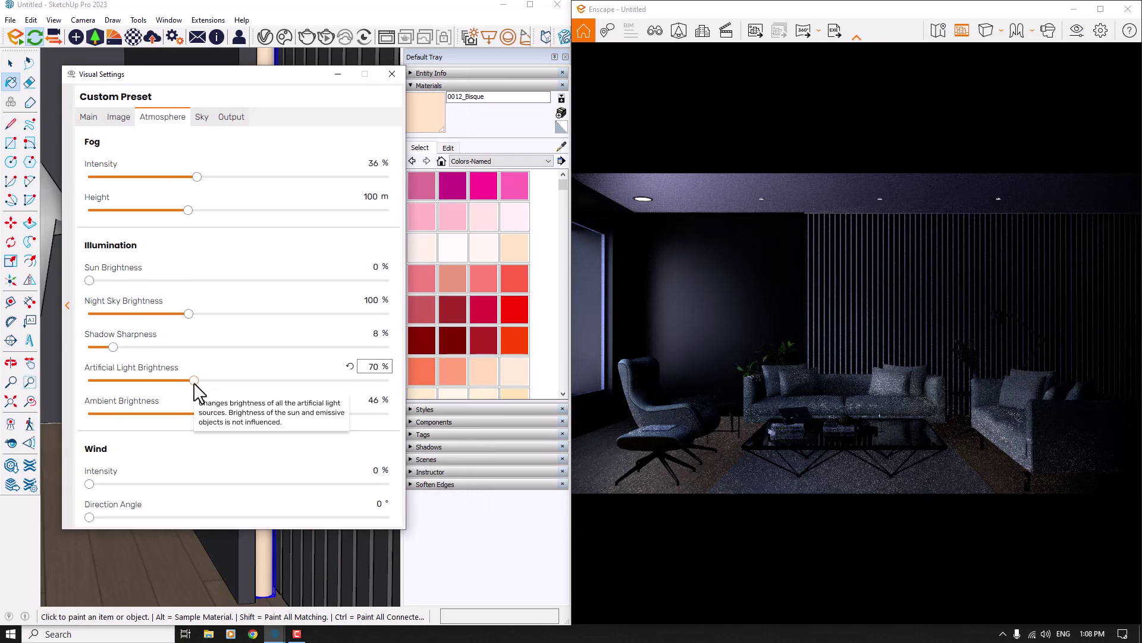
left_click(194, 382)
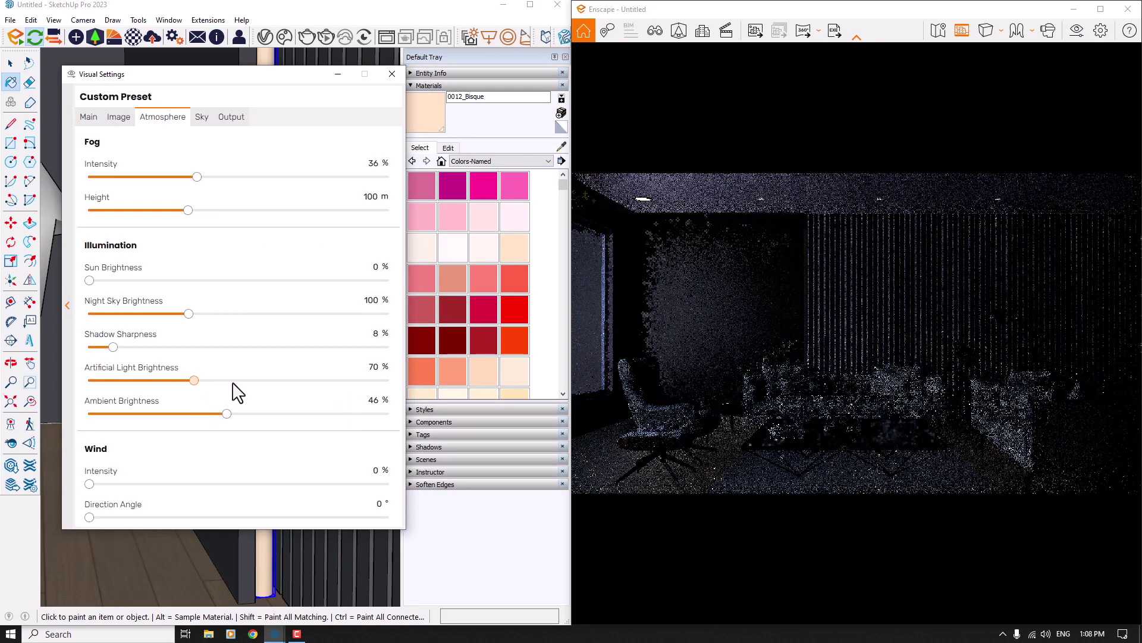
left_click(315, 381)
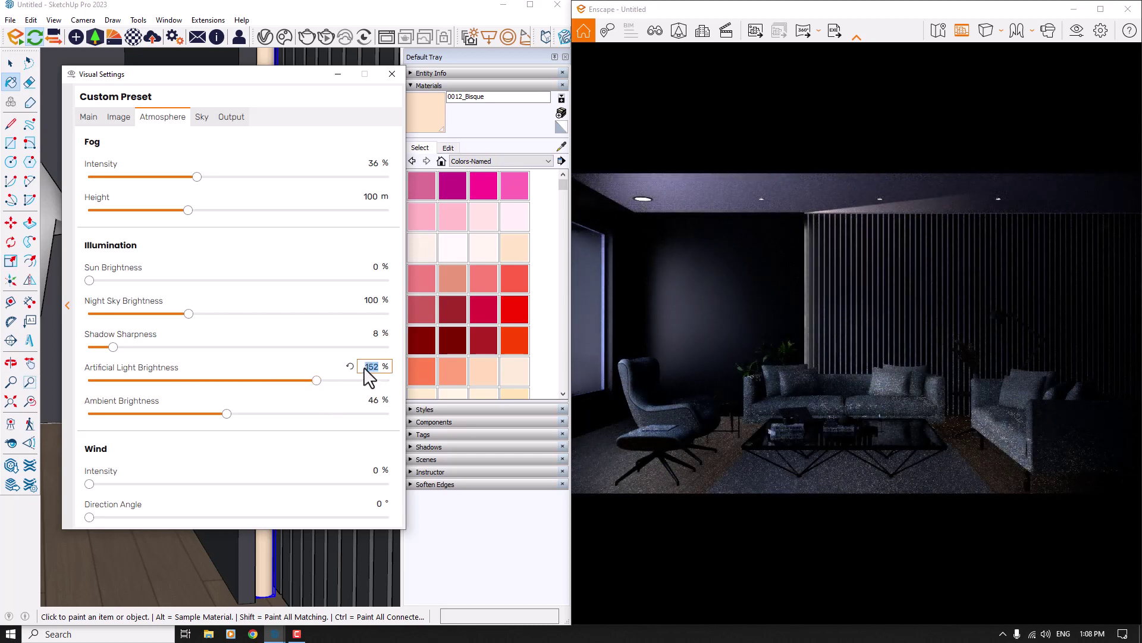
key("Return")
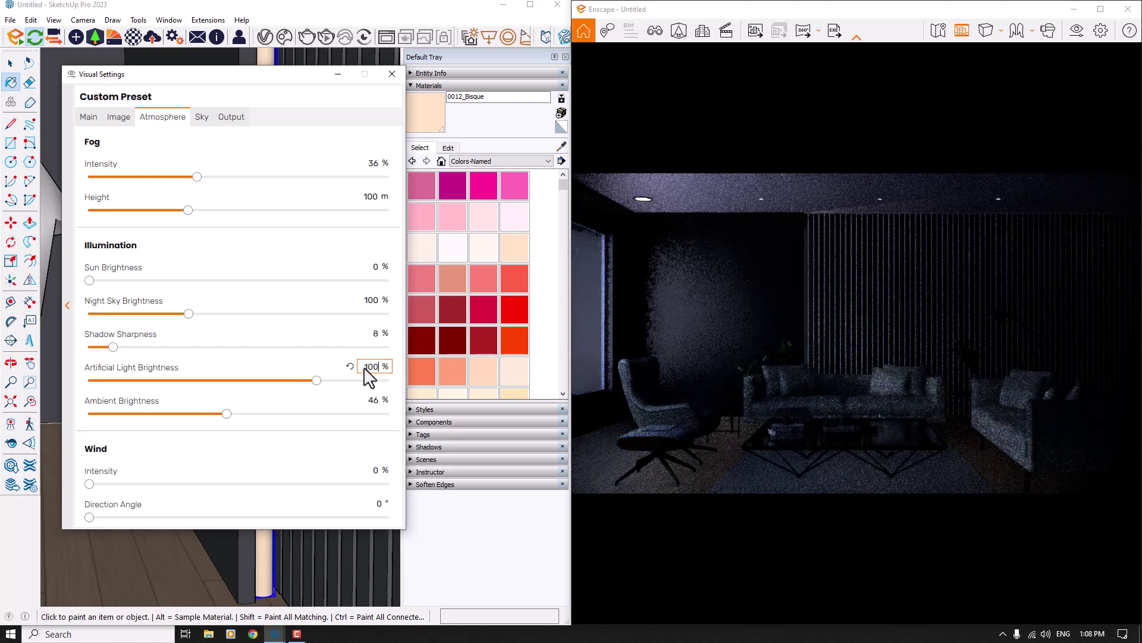
left_click(392, 74)
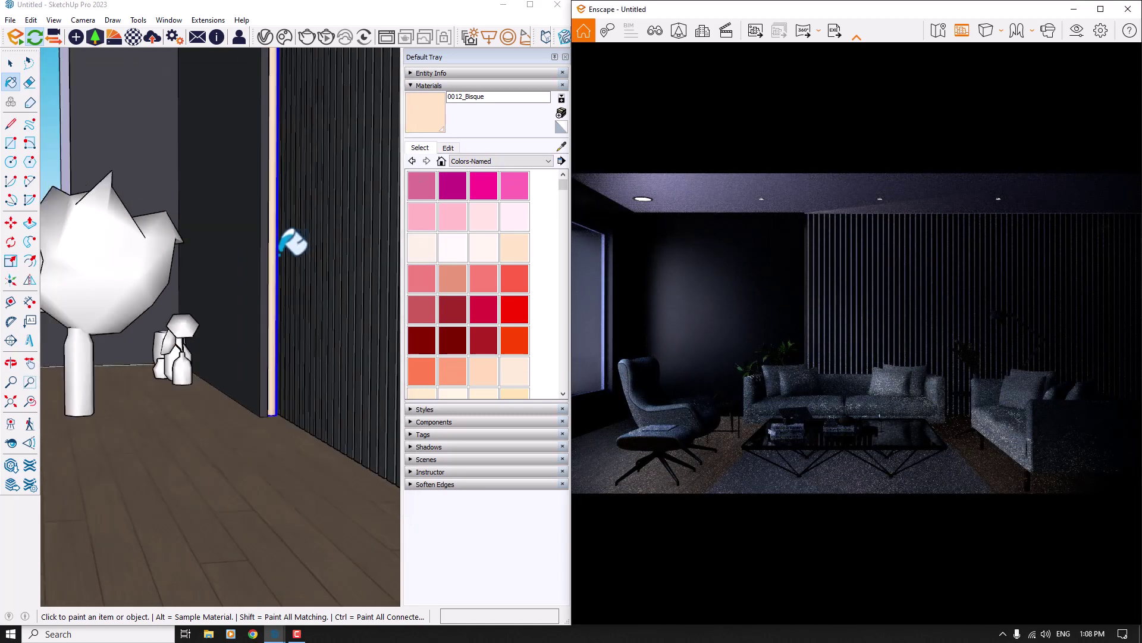
- Orbit up toward the ceiling spot lights and switch back to the Select tool
mouse_move(255, 166)
middle_mouse_down()
mouse_move(242, 349)
mouse_move(291, 474)
middle_mouse_up()
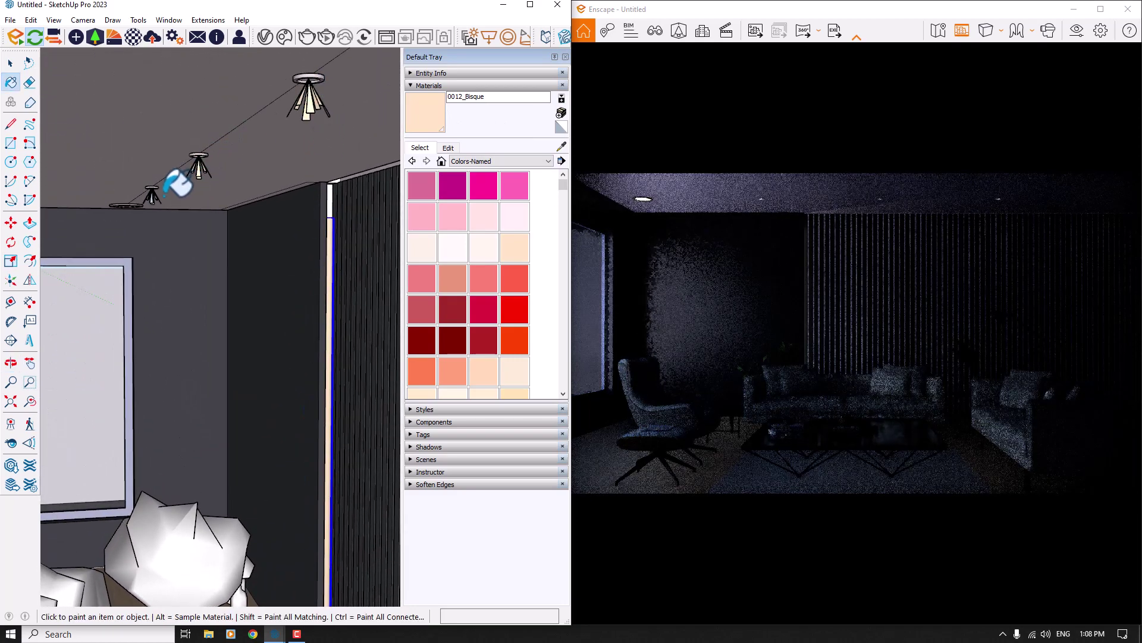
left_click(154, 201)
key("space")
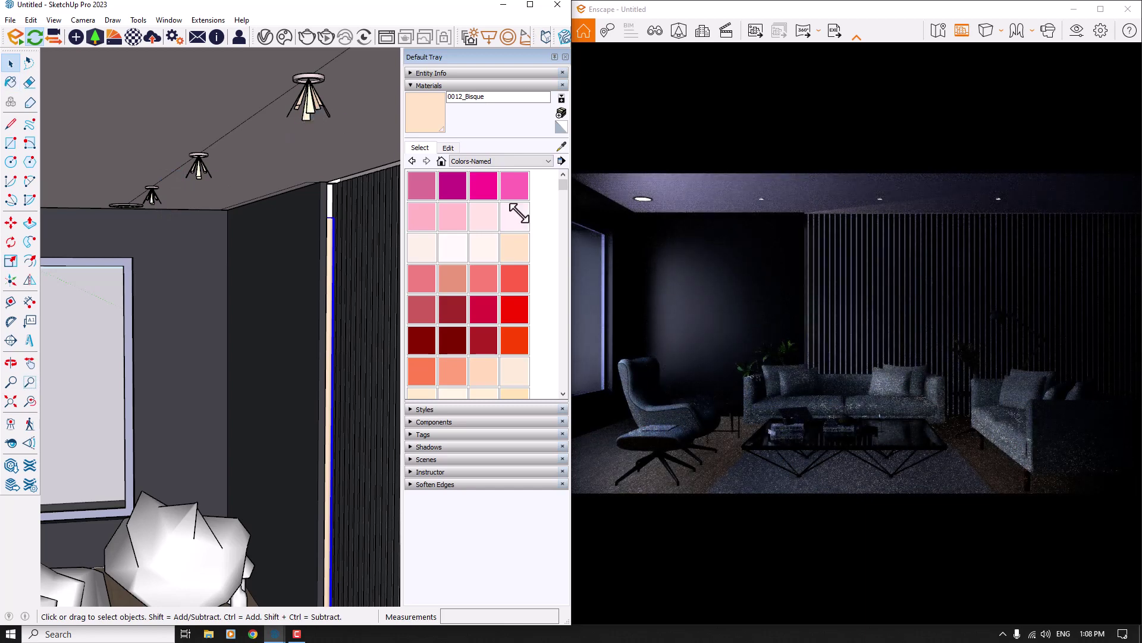
scroll(321, 116, "up", 3)
- Select the ceiling spot light and set its luminous intensity to 46,000 cd
left_click(320, 114)
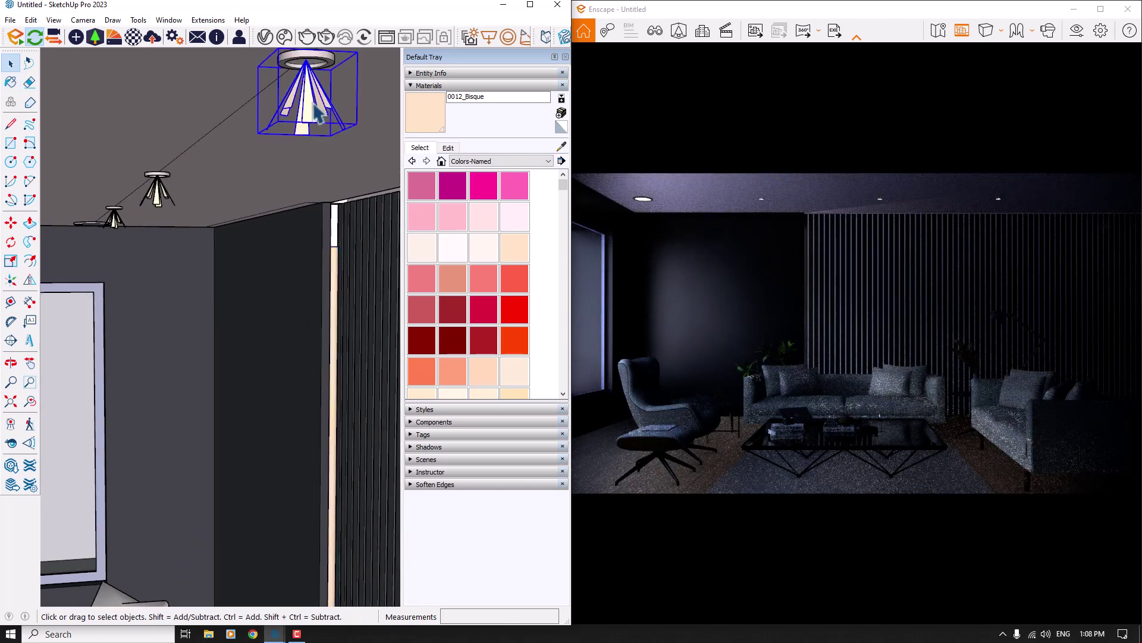
left_click(74, 39)
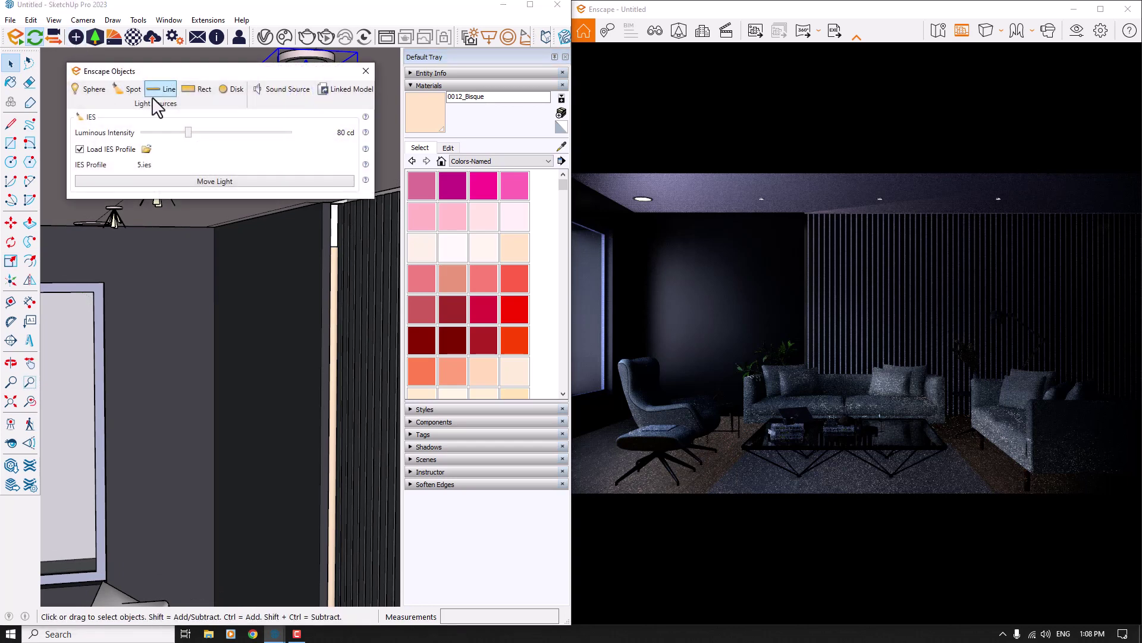
left_click_drag(188, 132, 262, 132)
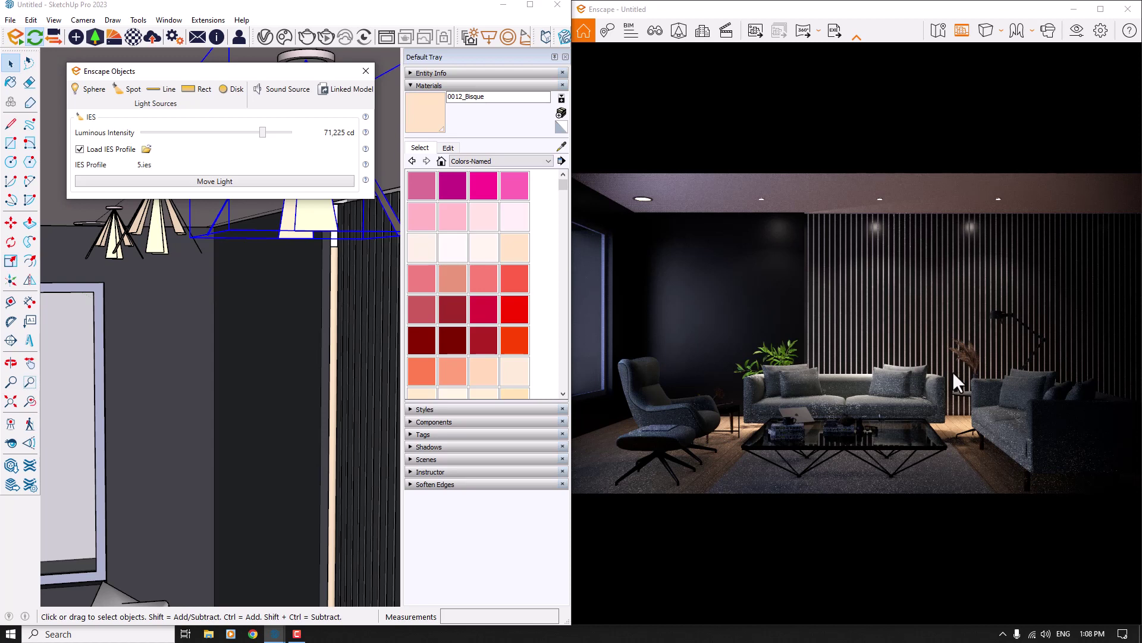
right_click(295, 132)
left_click(314, 153)
type("46000")
key("Return")
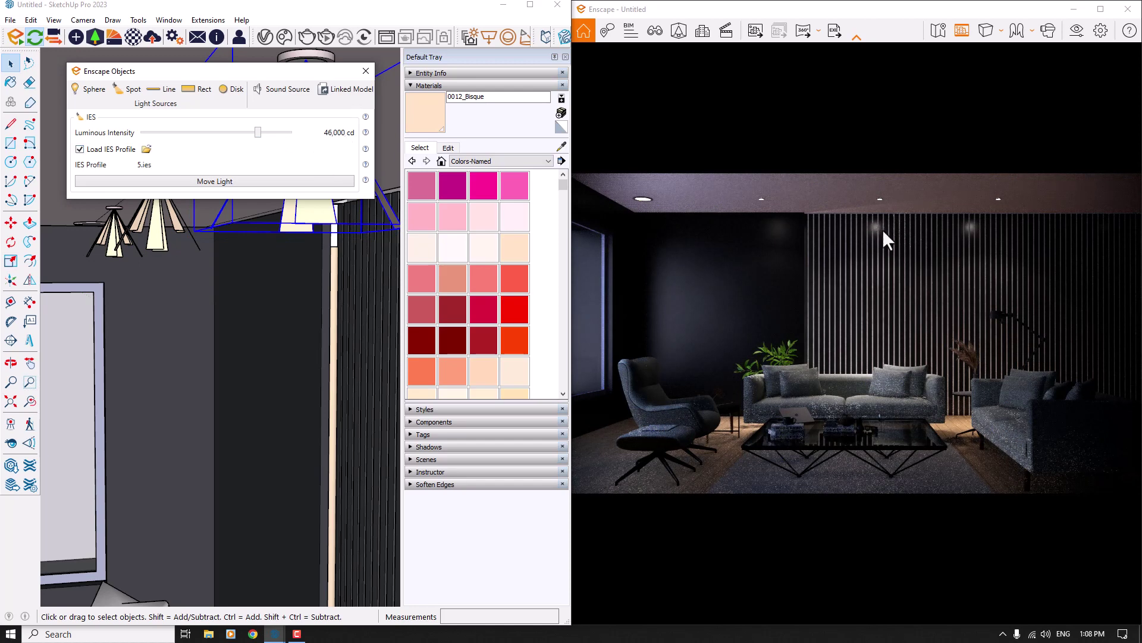
left_click(366, 70)
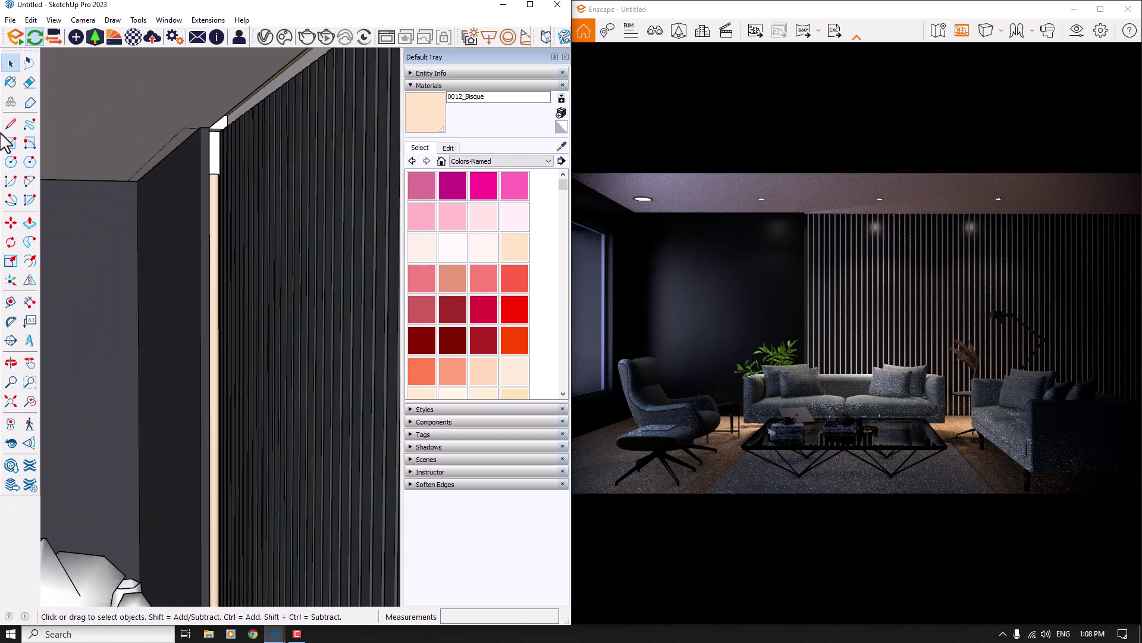
- Sample the dark wall's Color A04 material and set its roughness to 34%
left_click(132, 35)
left_click(561, 146)
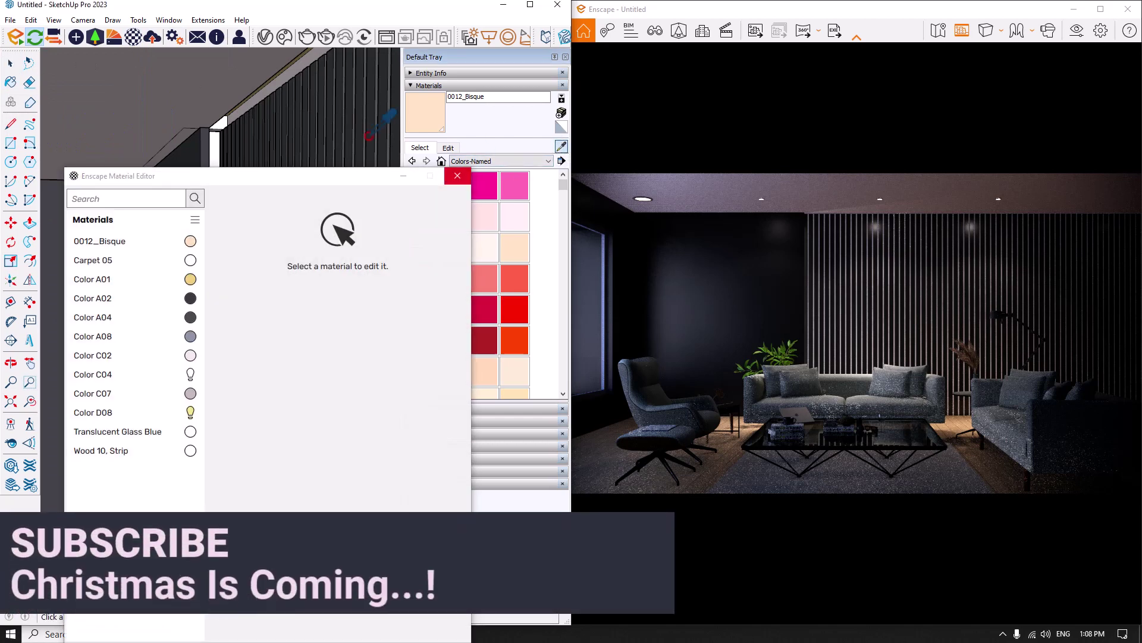
left_click(348, 134)
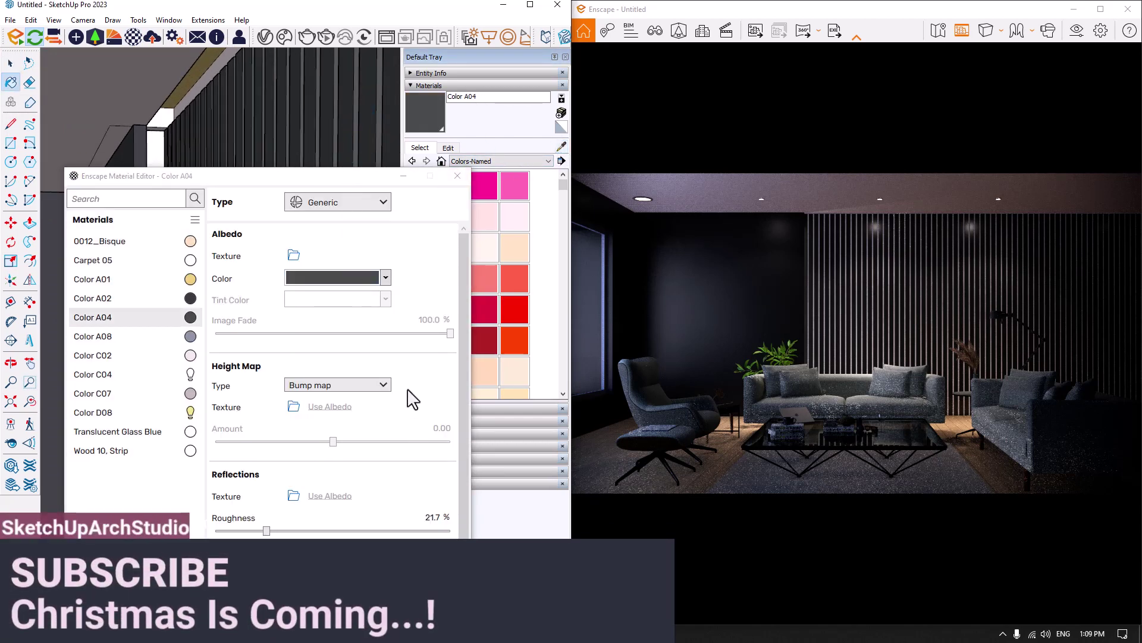
left_click_drag(462, 316, 465, 477)
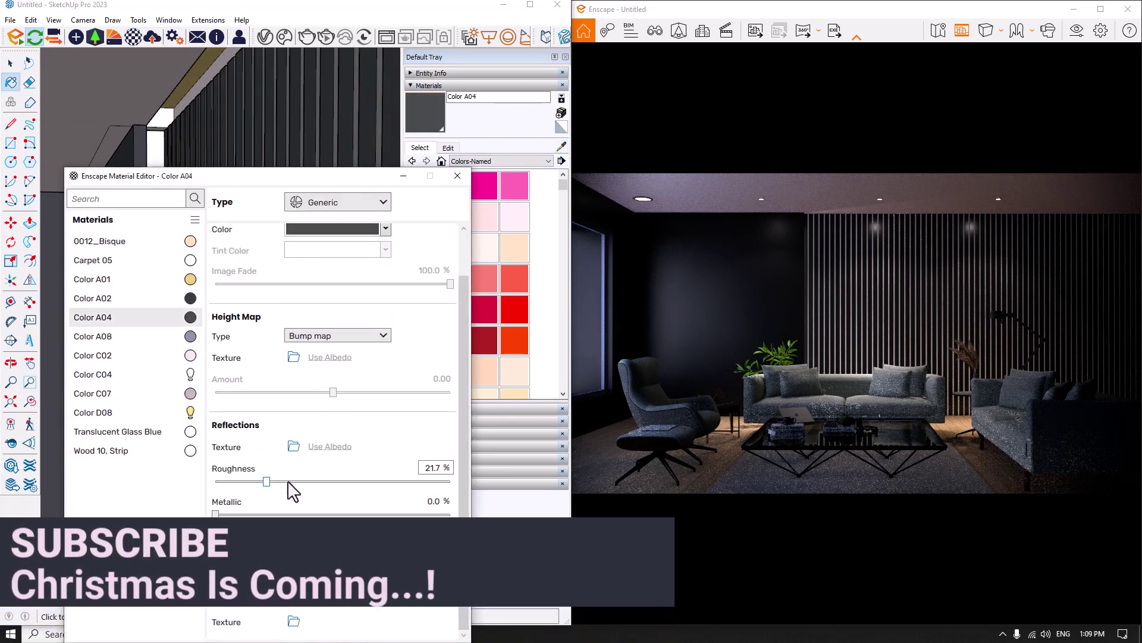
left_click_drag(267, 486, 298, 487)
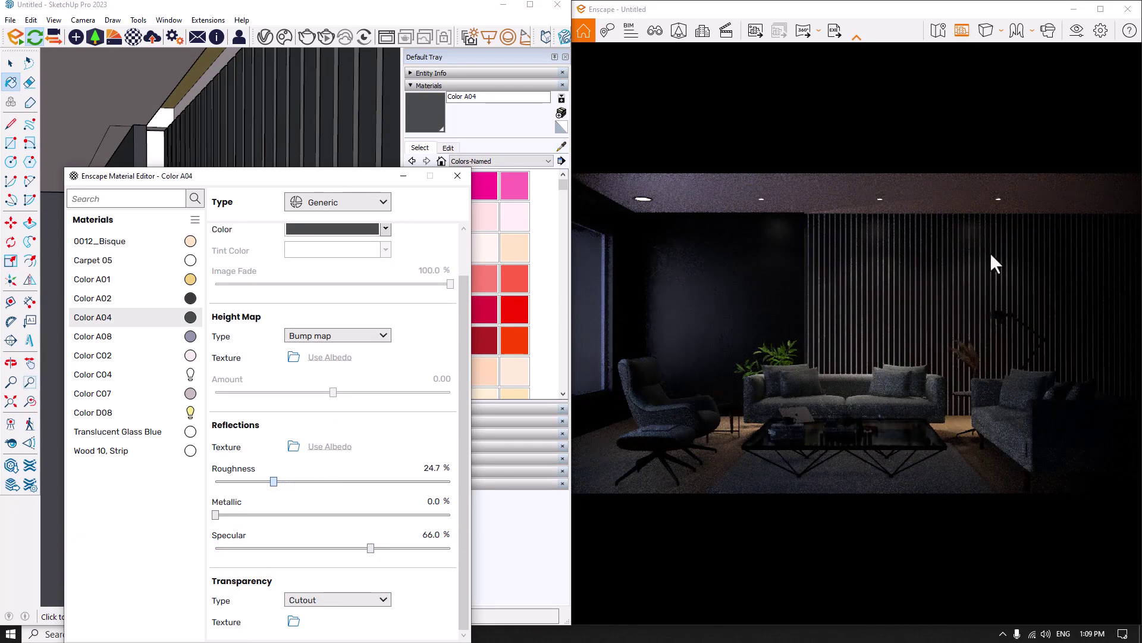
left_click(432, 468)
type("34")
key("Return")
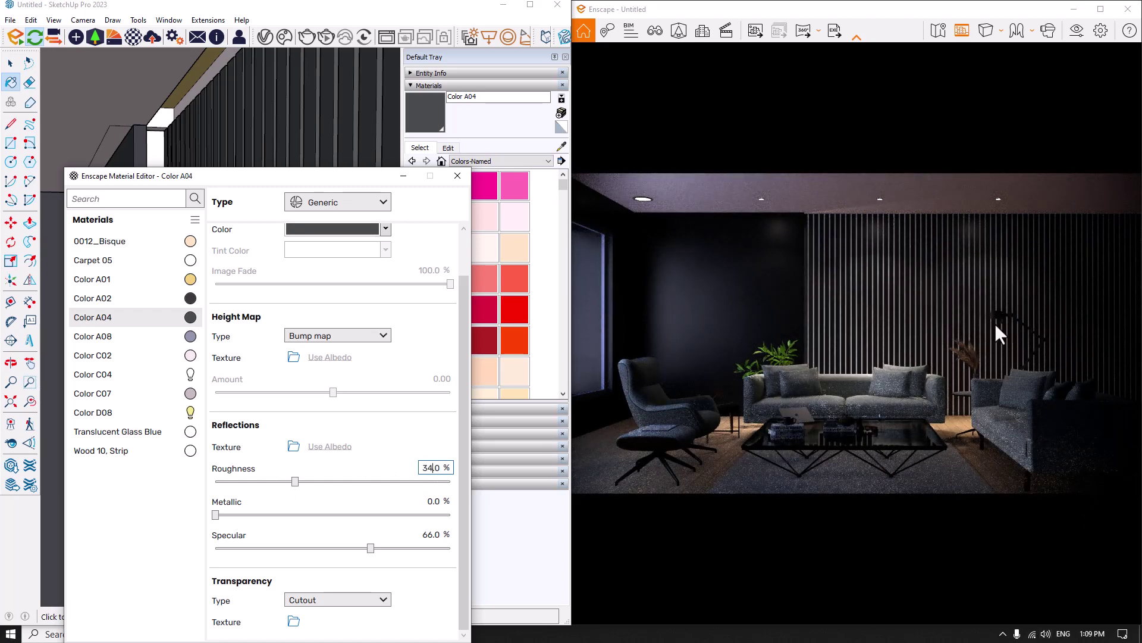
left_click(458, 176)
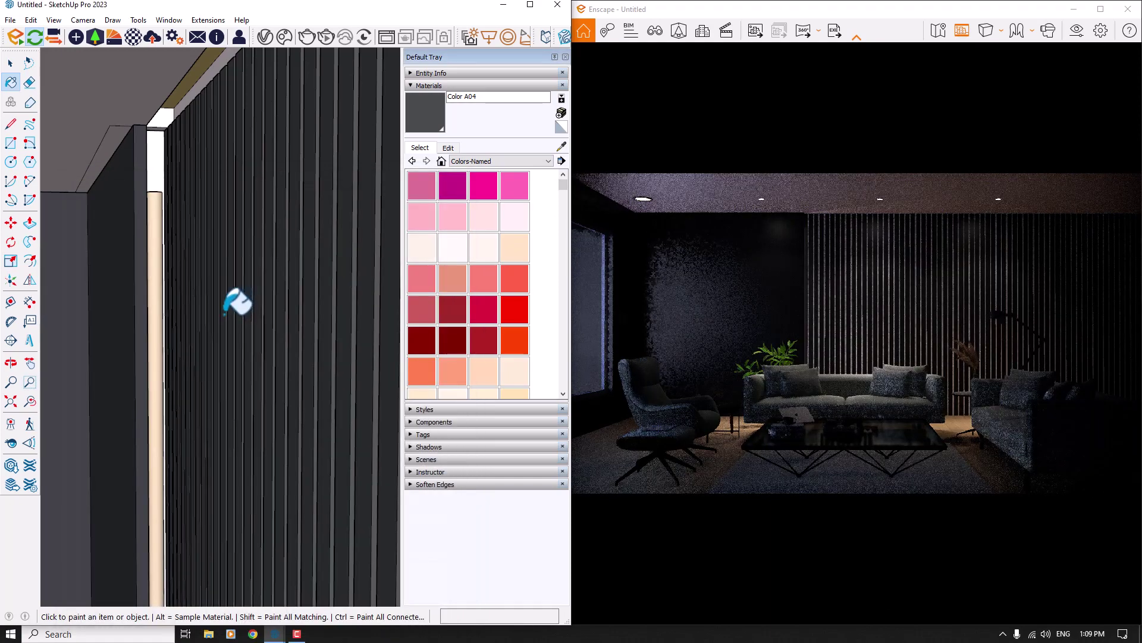
- Paint the floor lamp's cone fixture with sampled 0012_Bisque, then select the fixture
left_click(561, 146)
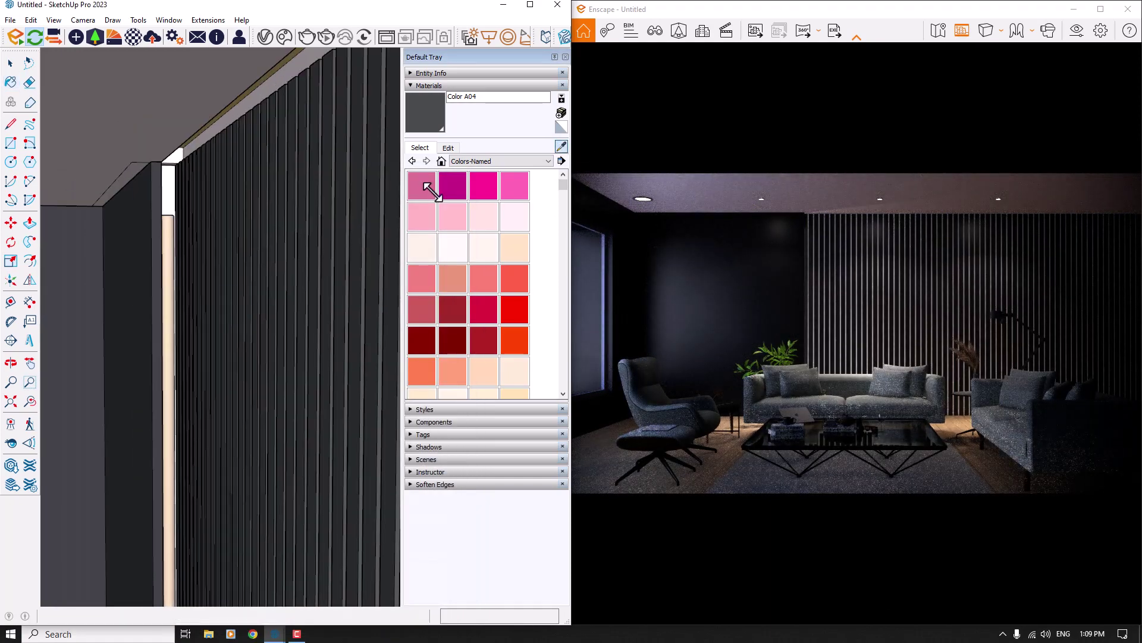
scroll(191, 224, "up", 2)
left_click(217, 222)
scroll(293, 170, "down", 4)
middle_click_drag(293, 170, 573, 172)
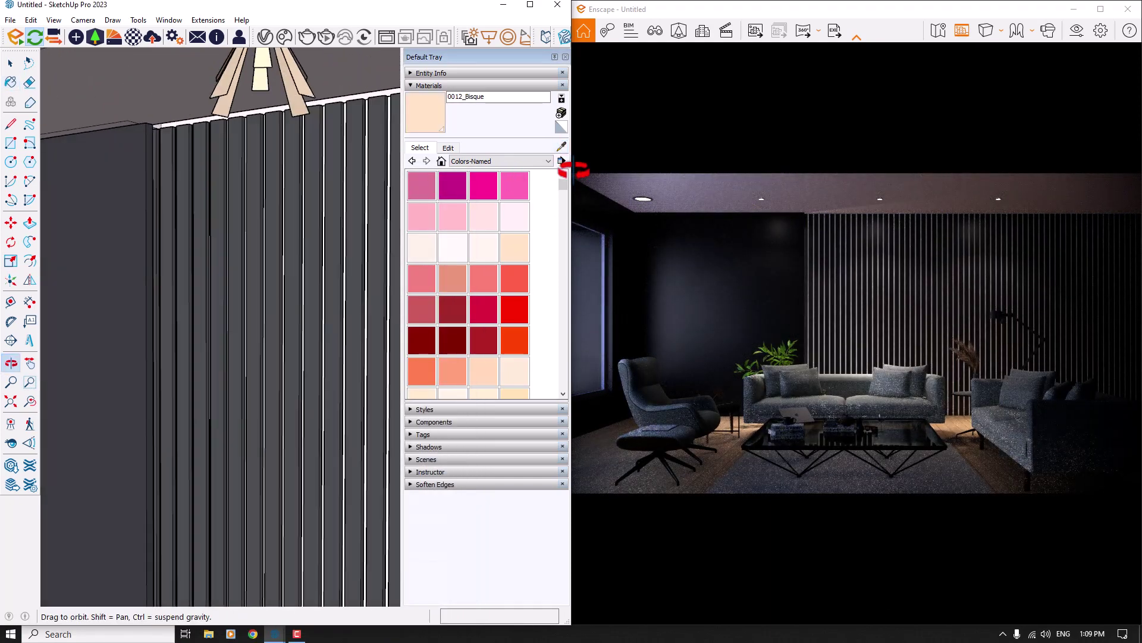
scroll(236, 222, "down", 4)
mouse_move(235, 222)
middle_mouse_down()
mouse_move(205, 238)
mouse_move(357, 234)
mouse_move(408, 319)
middle_mouse_up()
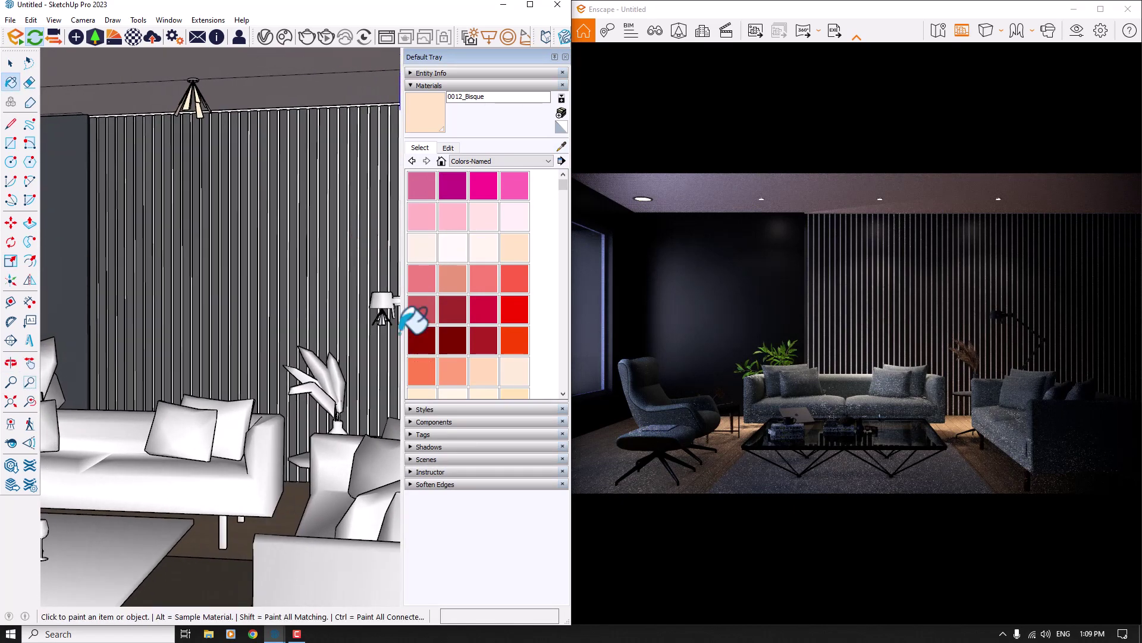
scroll(387, 301, "up", 5)
left_click(369, 294)
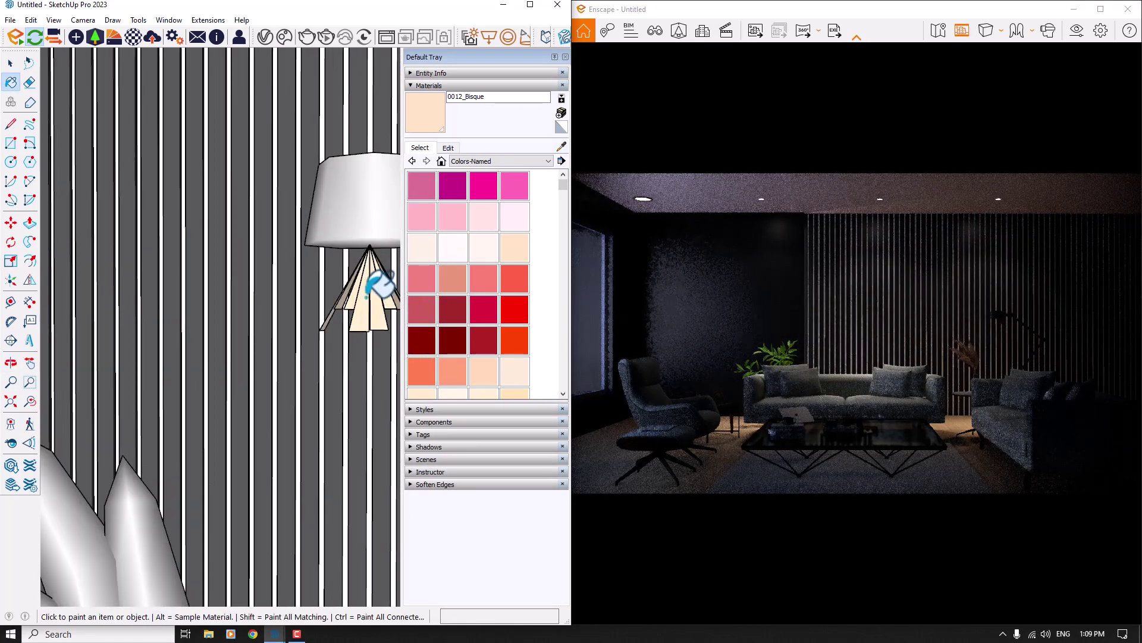
key("space")
left_click(376, 285)
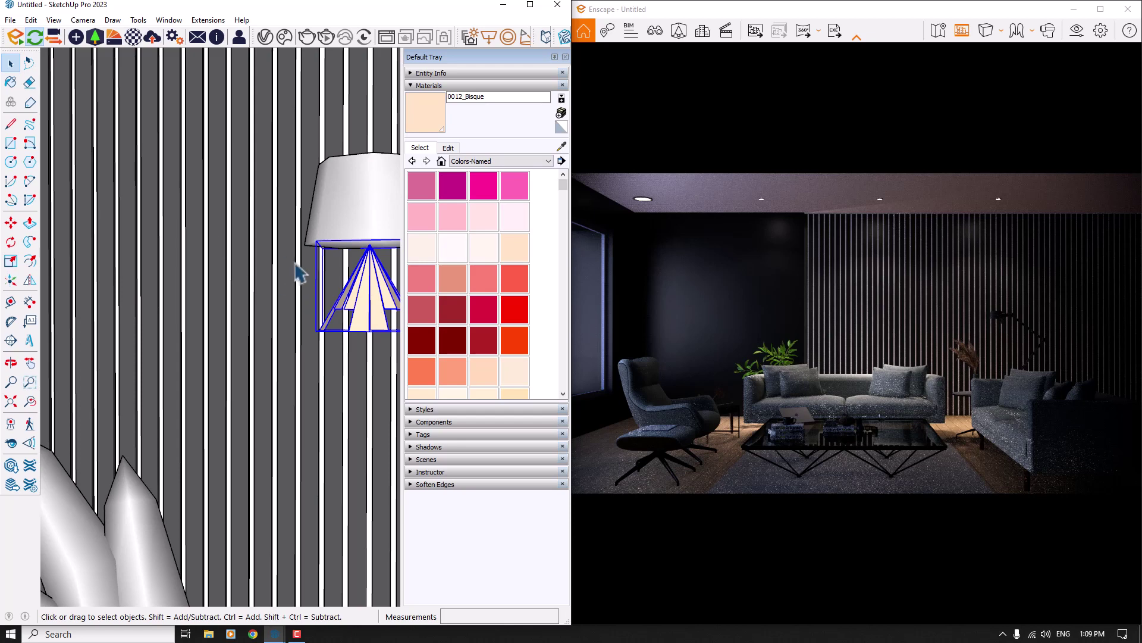
left_click(137, 38)
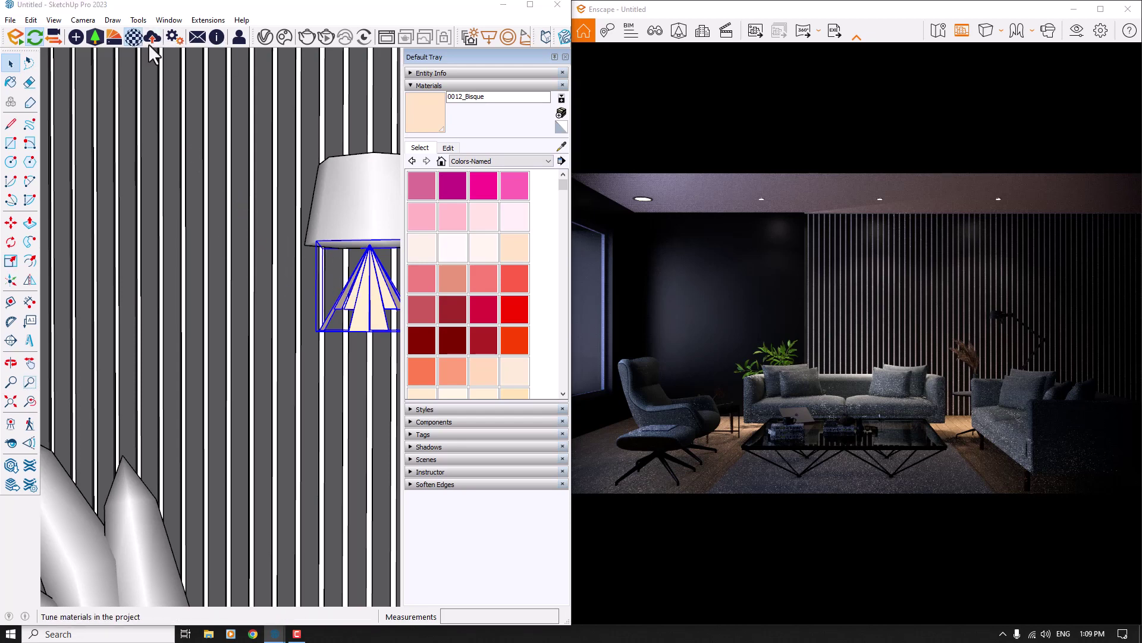
- Set the floor lamp spot light's luminous intensity to 32,000 cd and close Enscape Objects
left_click(75, 37)
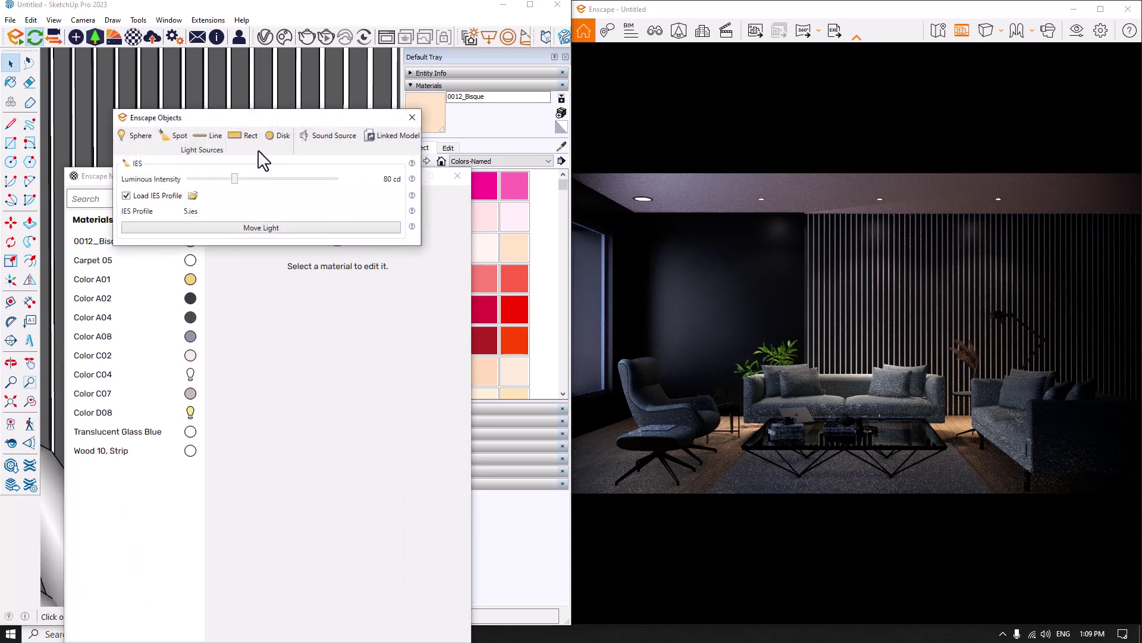
left_click_drag(233, 180, 279, 179)
left_click_drag(278, 179, 313, 186)
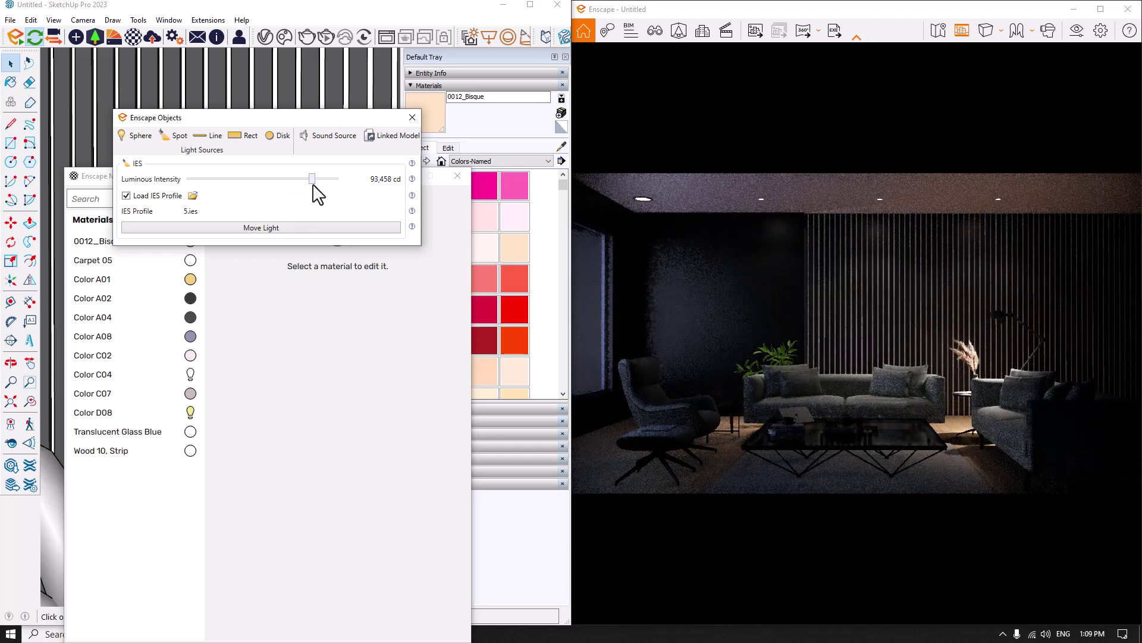
right_click(345, 179)
left_click(370, 204)
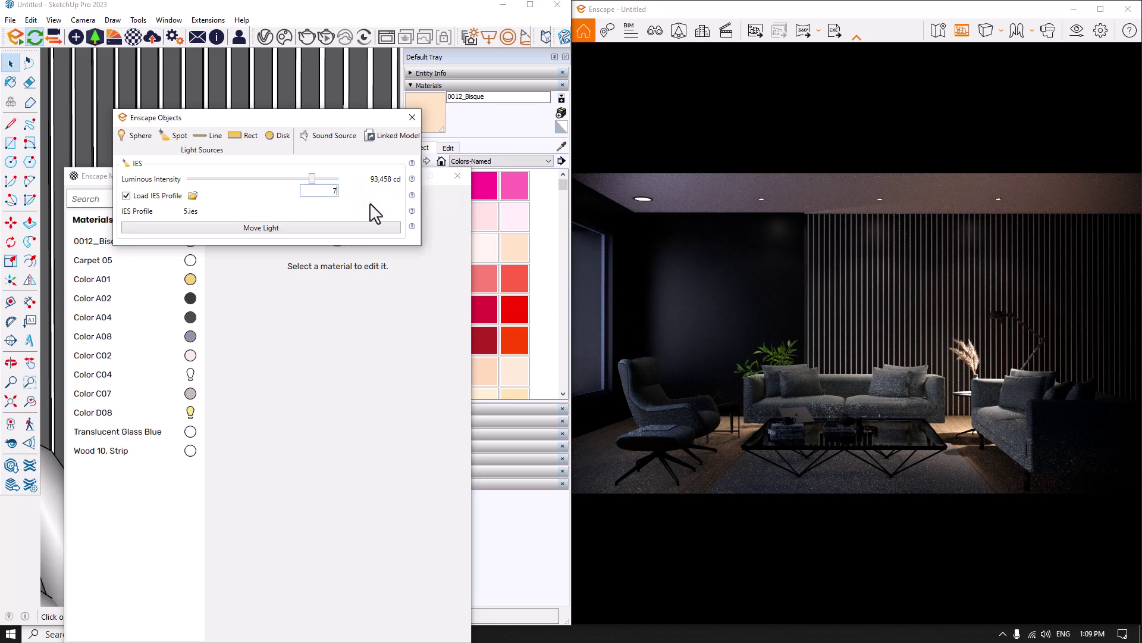
key("Return")
right_click(345, 180)
left_click(366, 203)
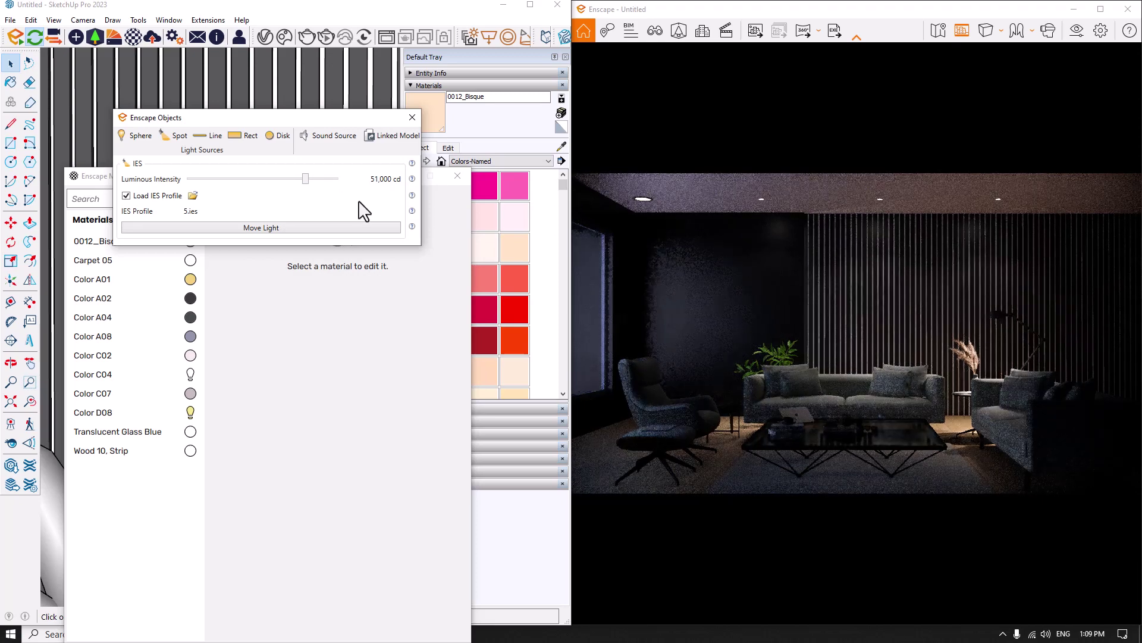
left_click_drag(306, 178, 296, 178)
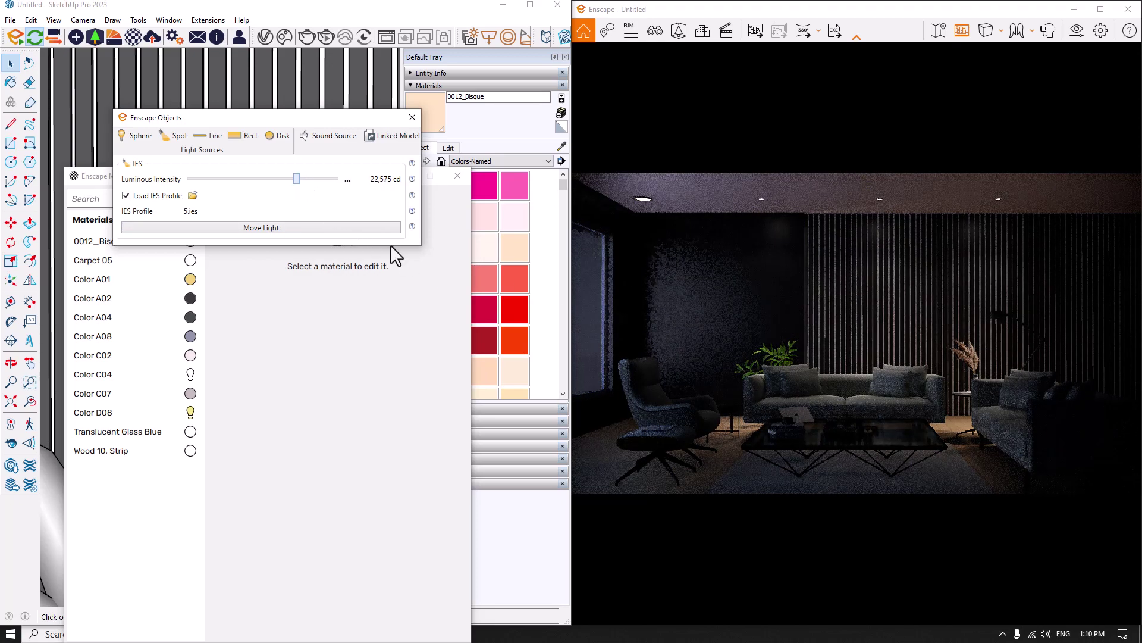
right_click(378, 189)
left_click(389, 198)
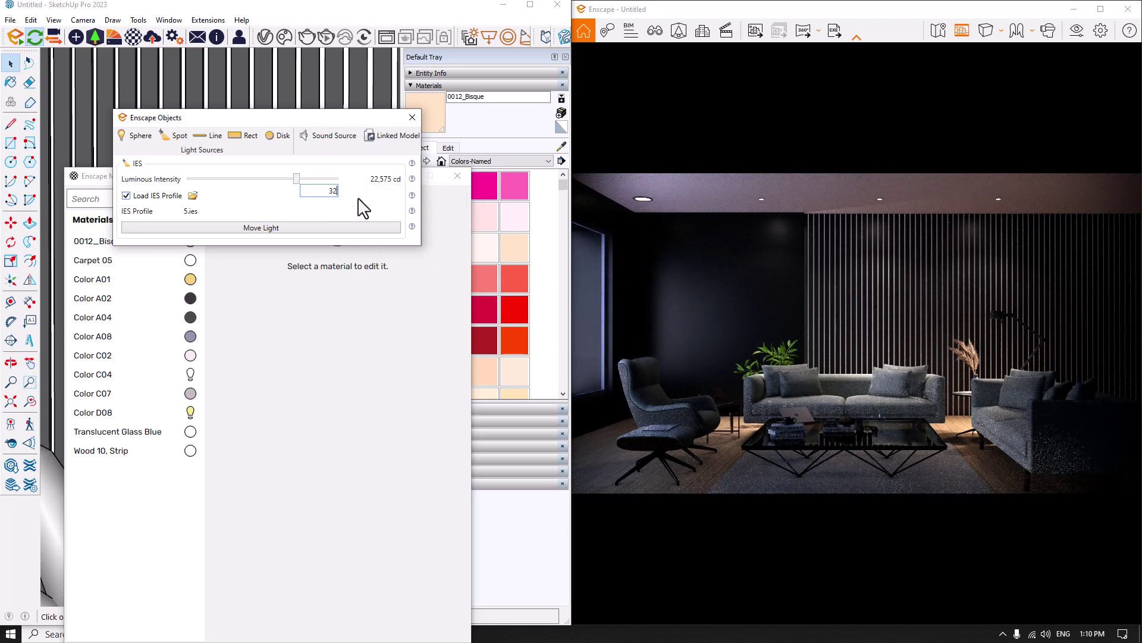
key("Return")
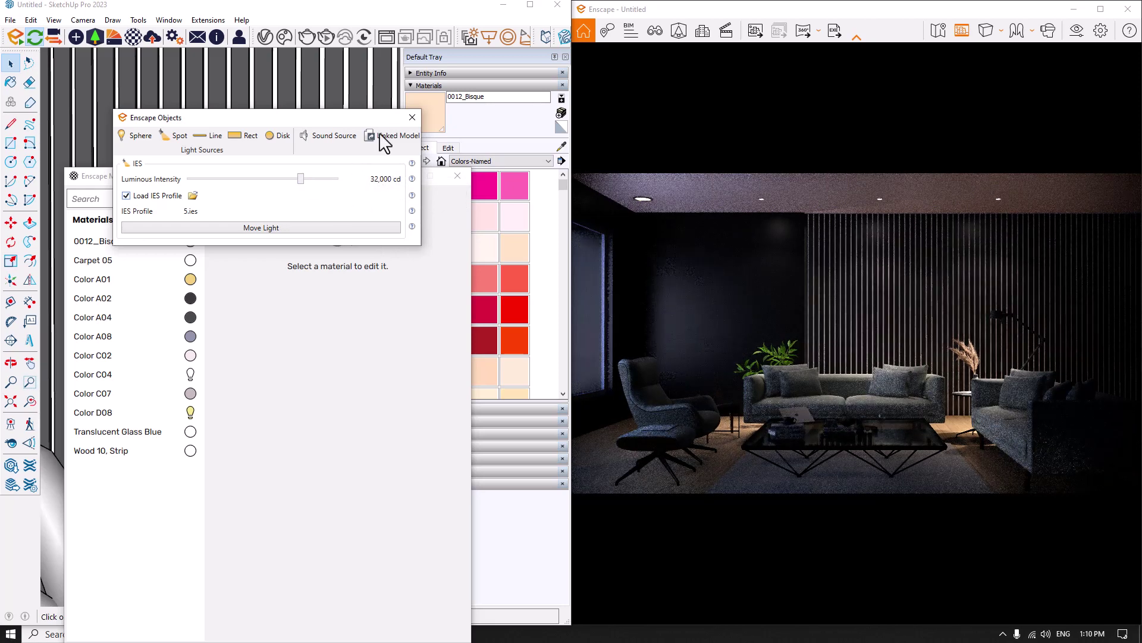
left_click(412, 118)
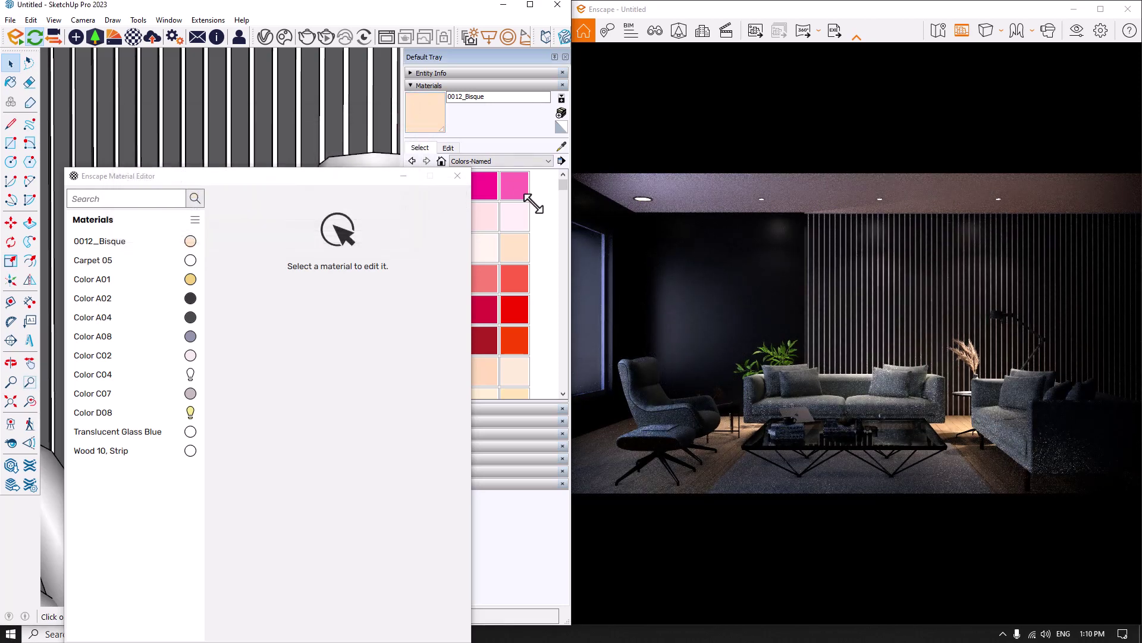
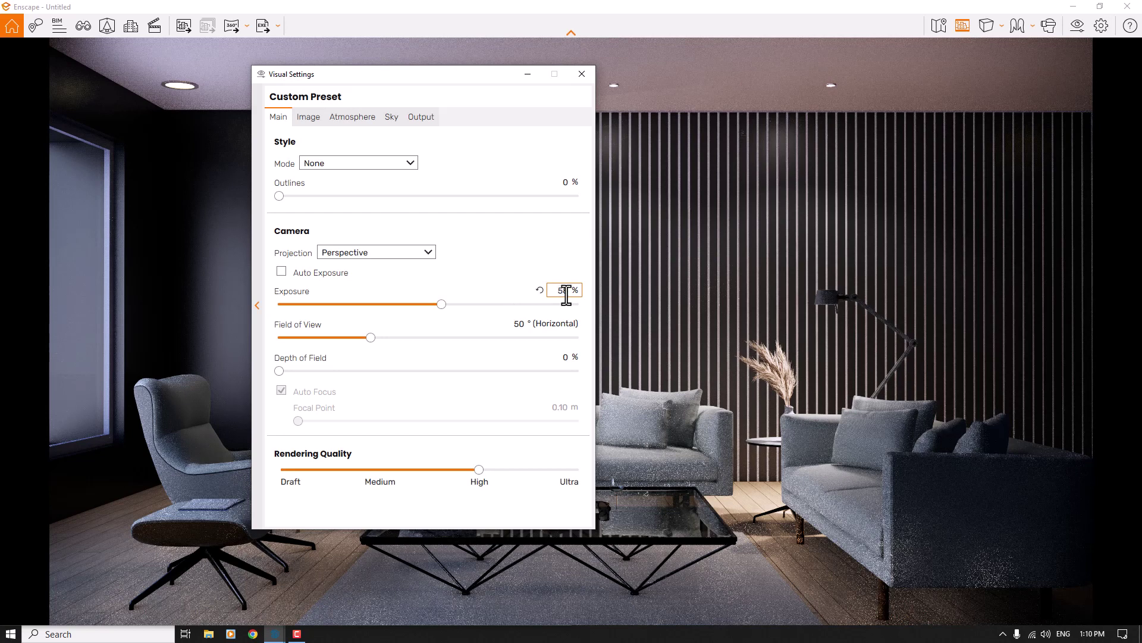
- Set the render exposure to 55%
key("Return")
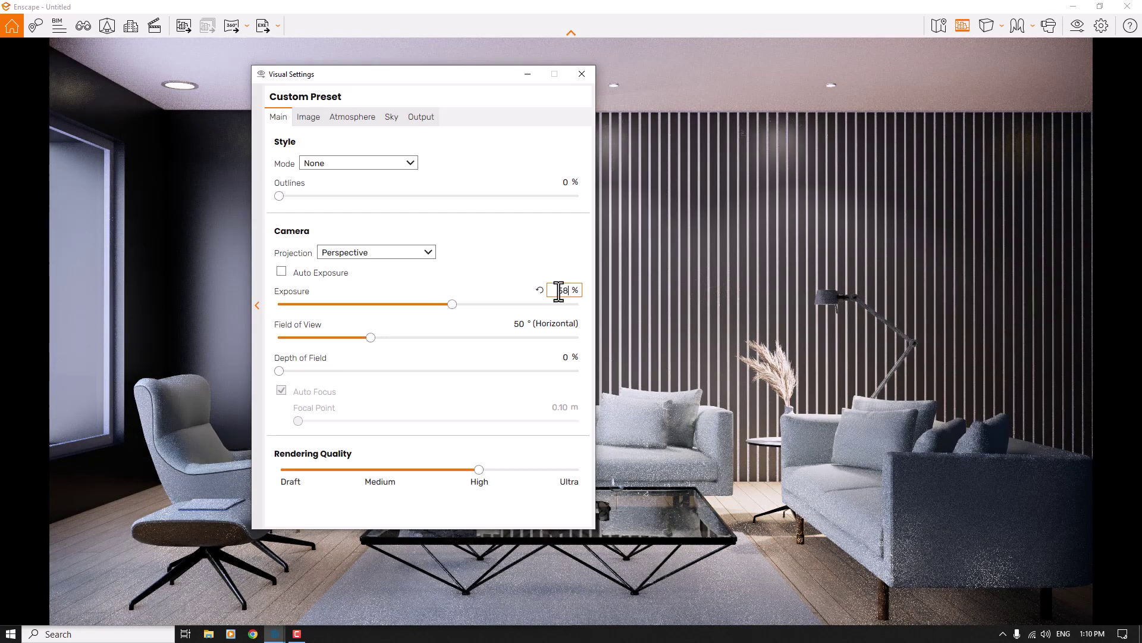
left_click_drag(559, 292, 586, 291)
key("Return")
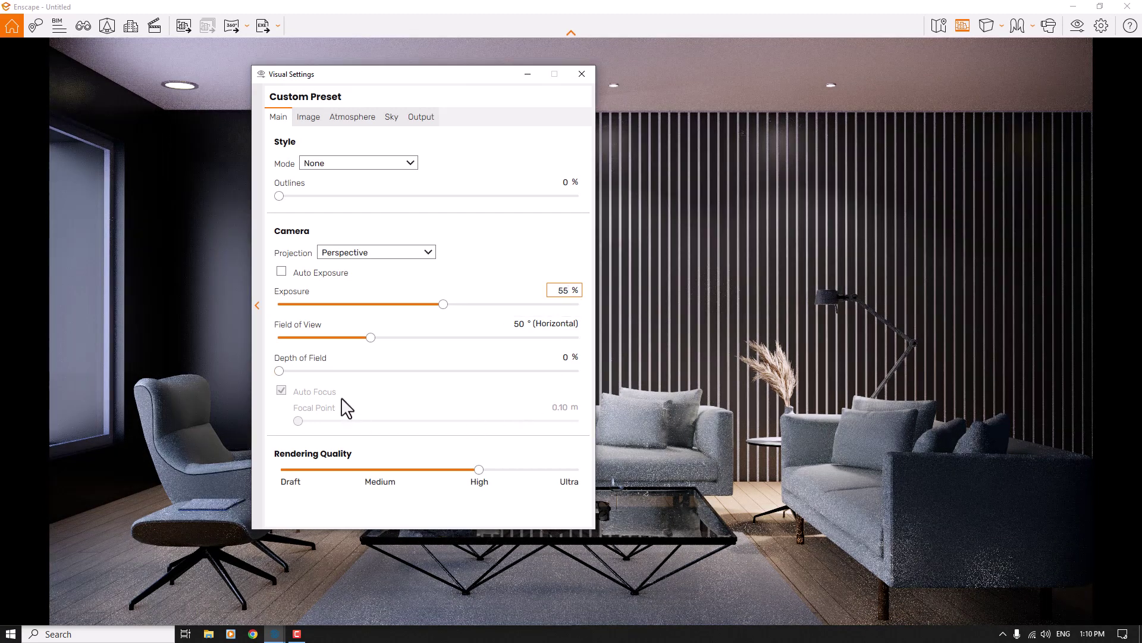
left_click_drag(421, 77, 966, 41)
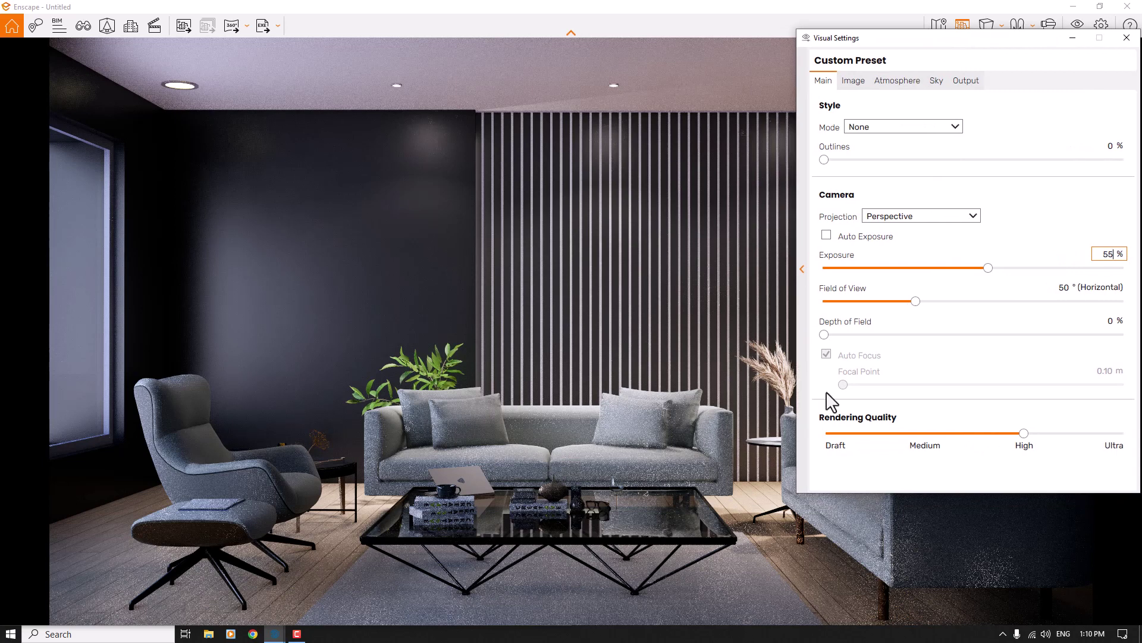
- Add depth of field with auto focus off and a manual focal point of 7.26 m
left_click_drag(824, 335, 885, 335)
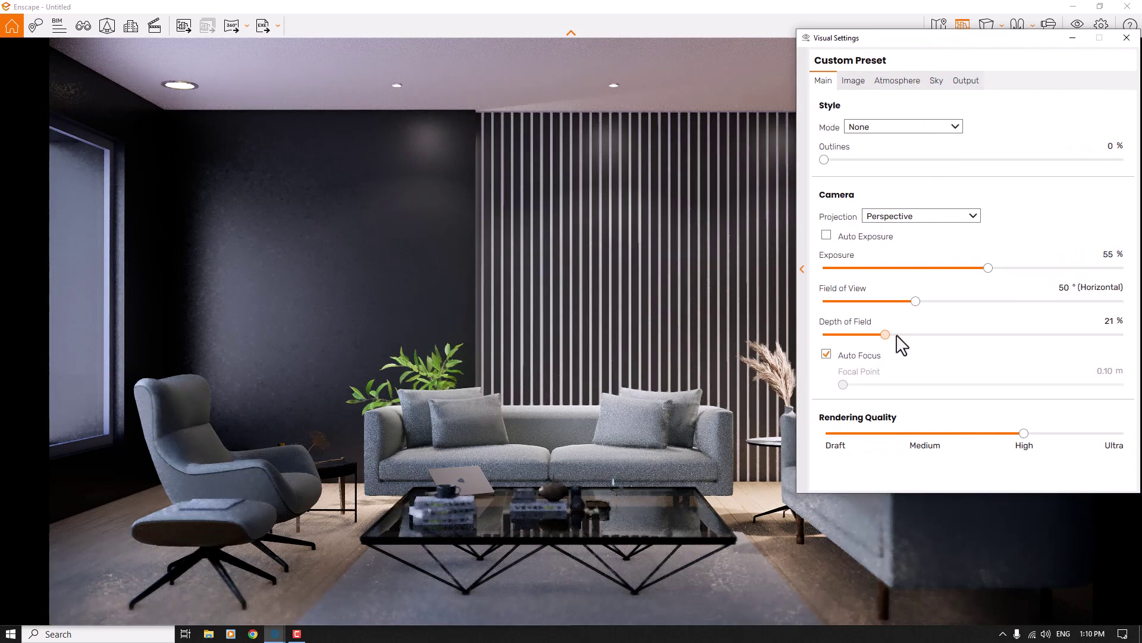
left_click(835, 357)
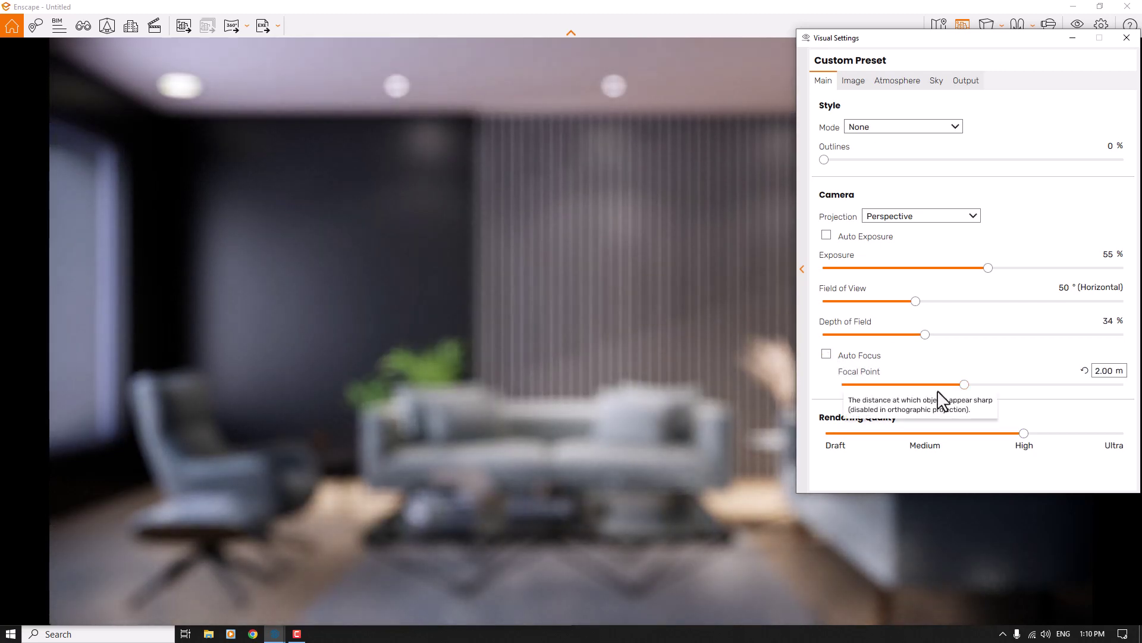
left_click(961, 387)
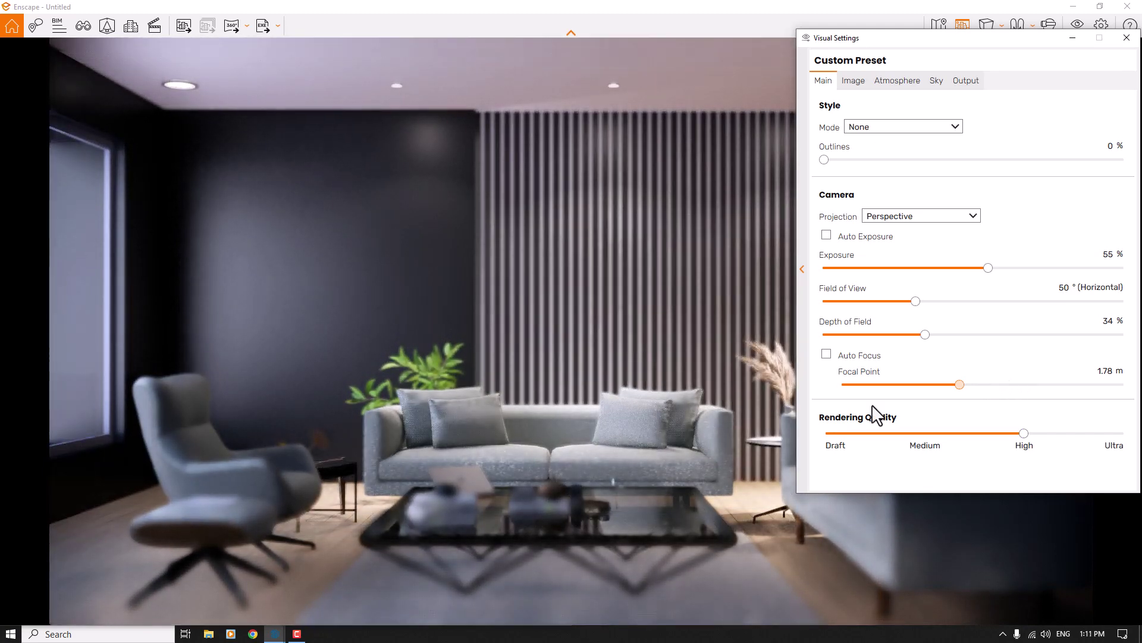
left_click_drag(872, 406, 988, 413)
left_click(1115, 366)
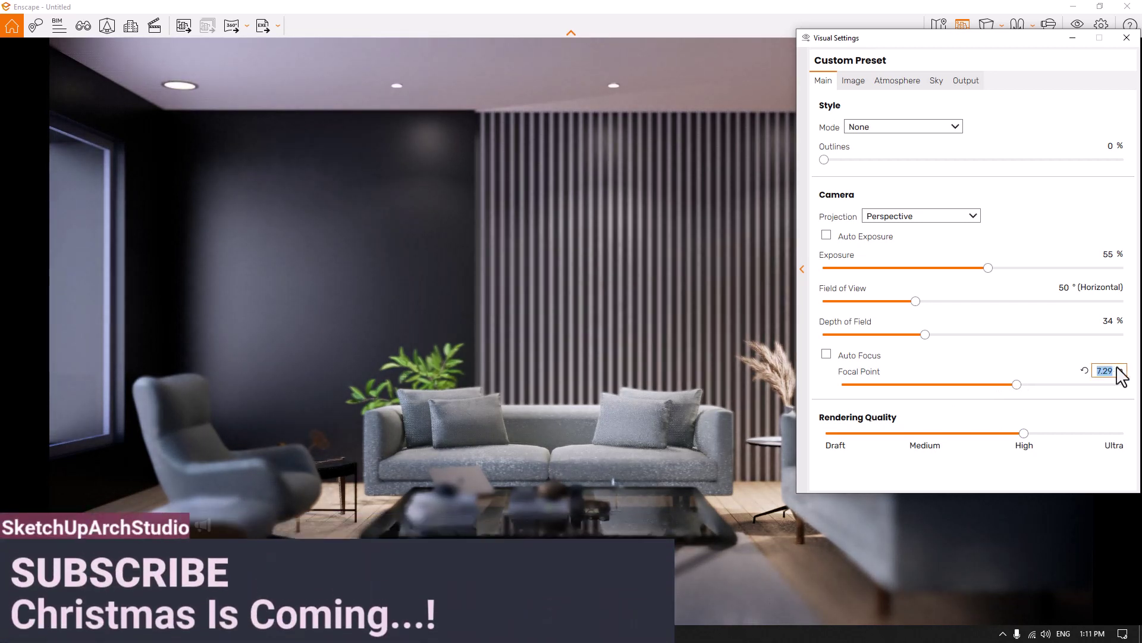
type("7.26")
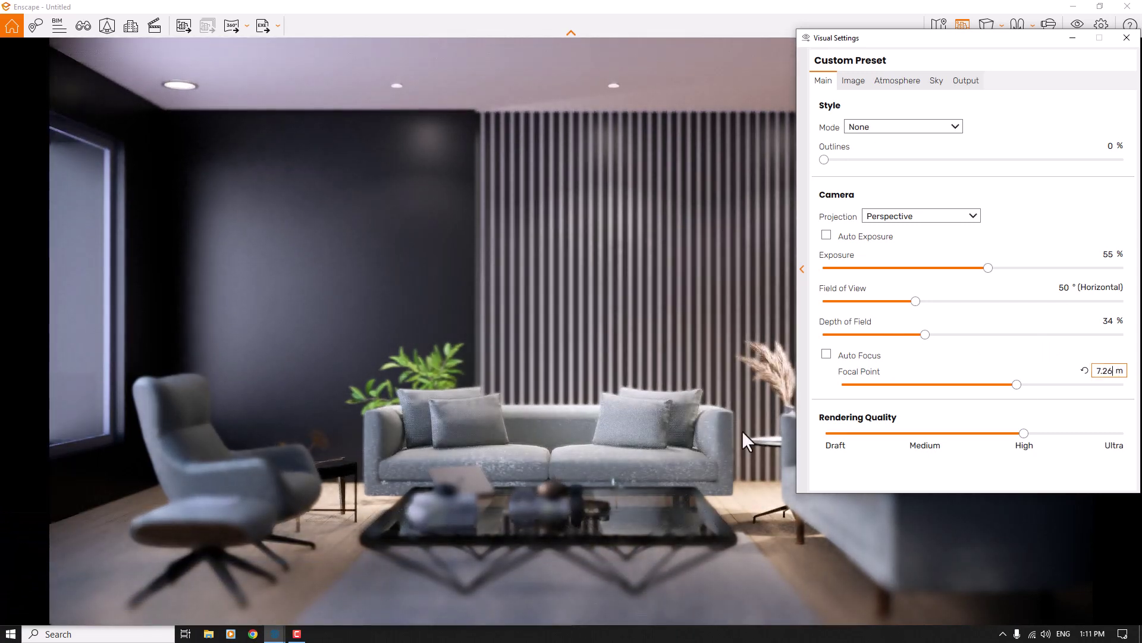
key("Return")
- Set depth of field to 11% and close the Visual Settings
left_click(1108, 325)
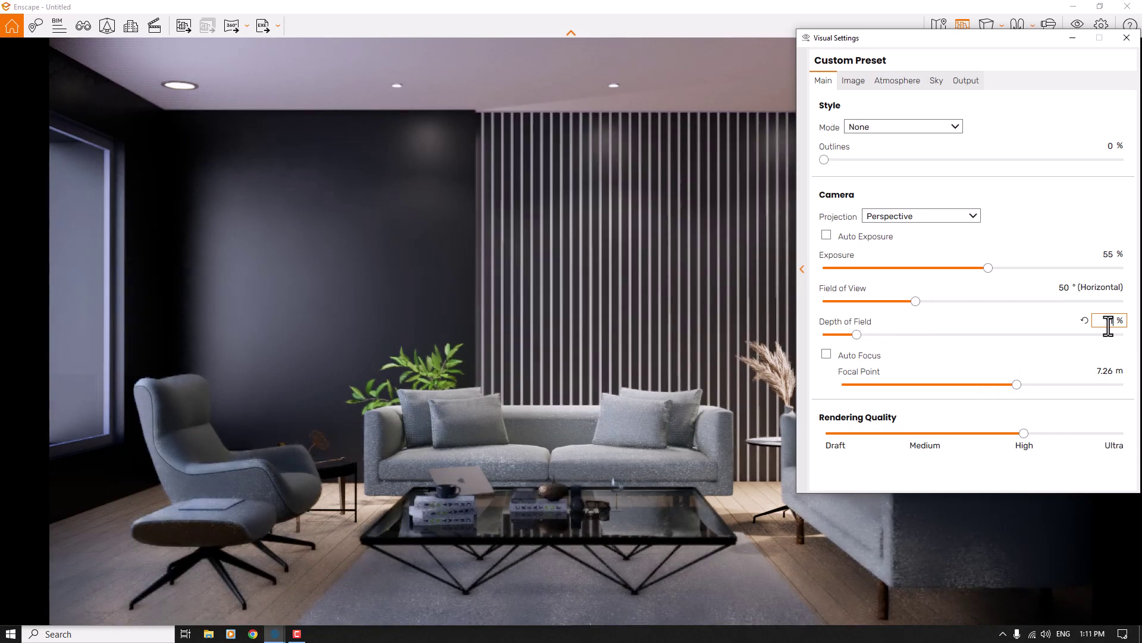
type("11")
key("Return")
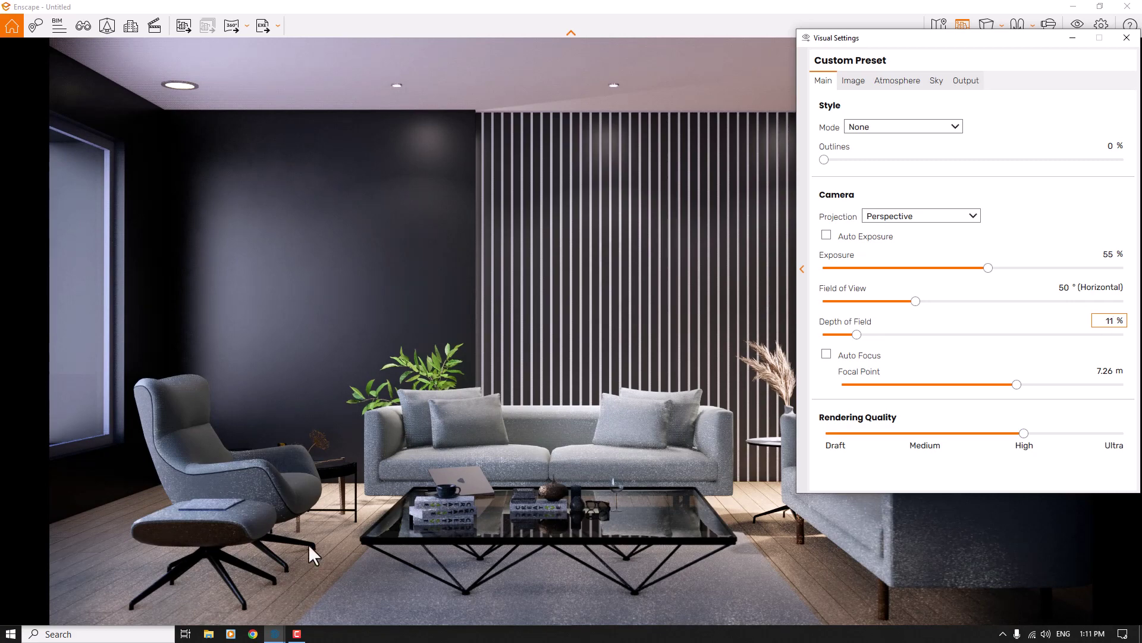
left_click(1126, 38)
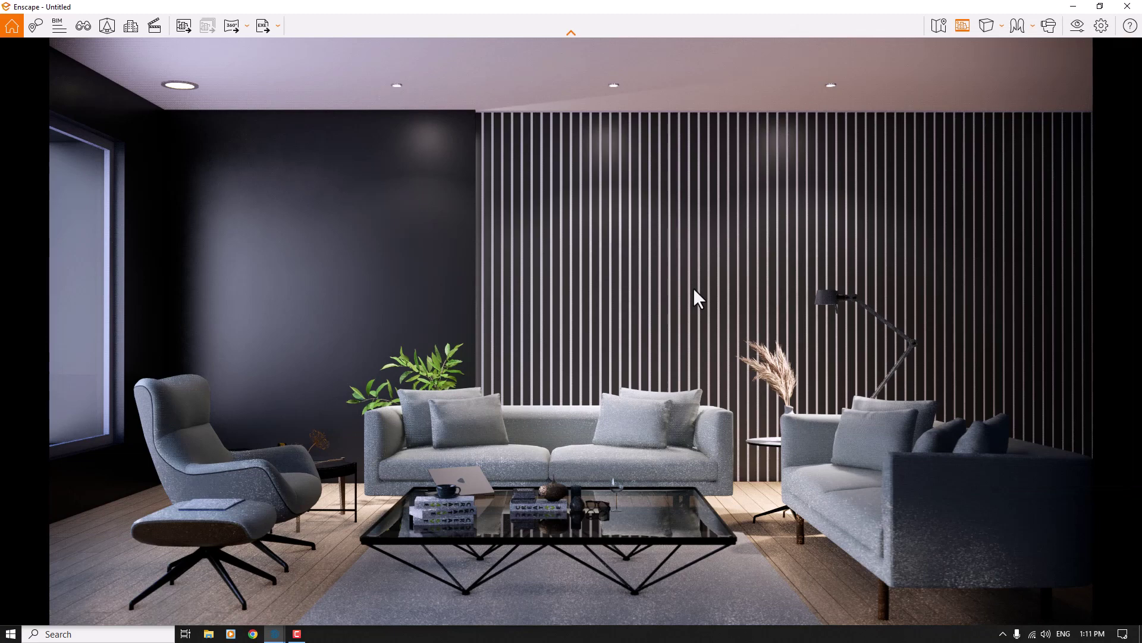
- Place Enscape on the right and SketchUp on the left, then sample the dark stripe material Color A04
key("super+Right")
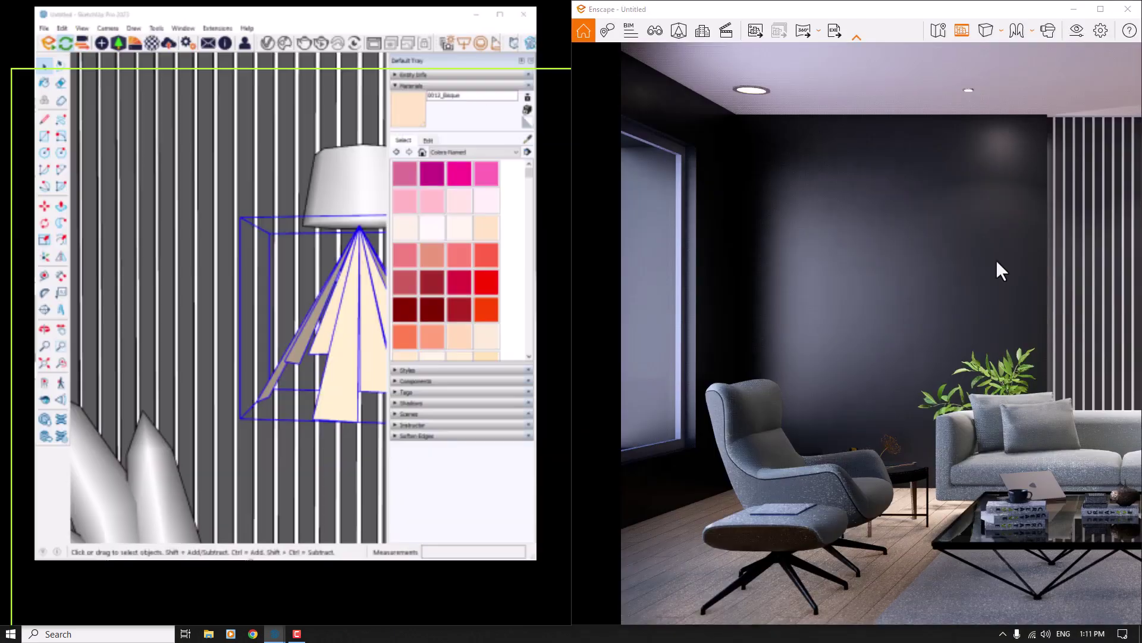
left_click(268, 249)
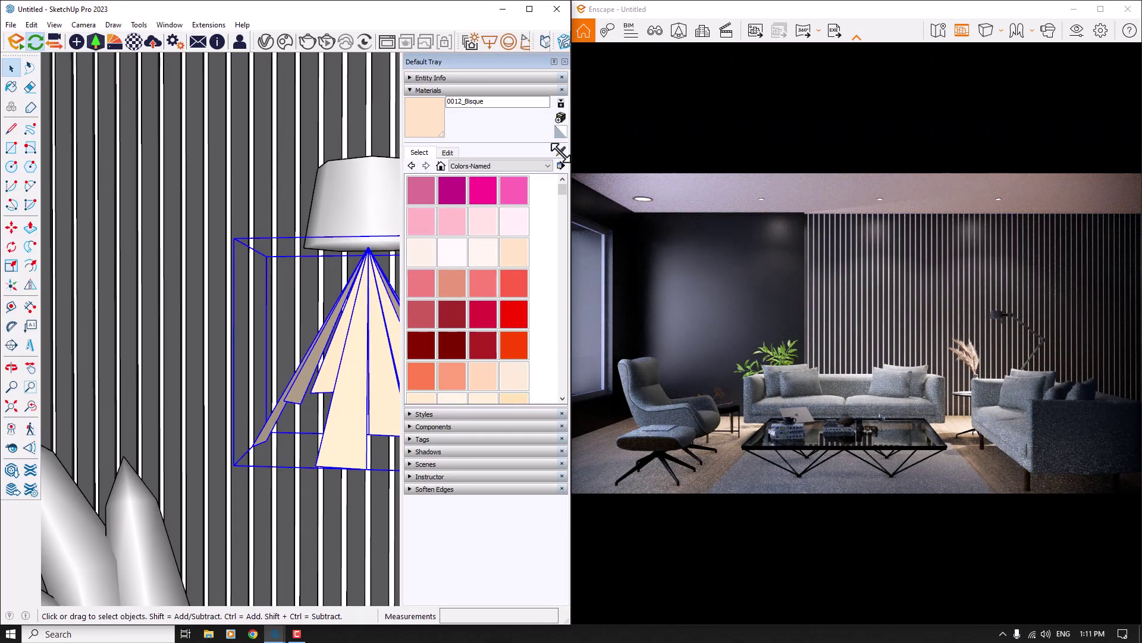
left_click(561, 151)
scroll(302, 122, "up", 3)
left_click(316, 122)
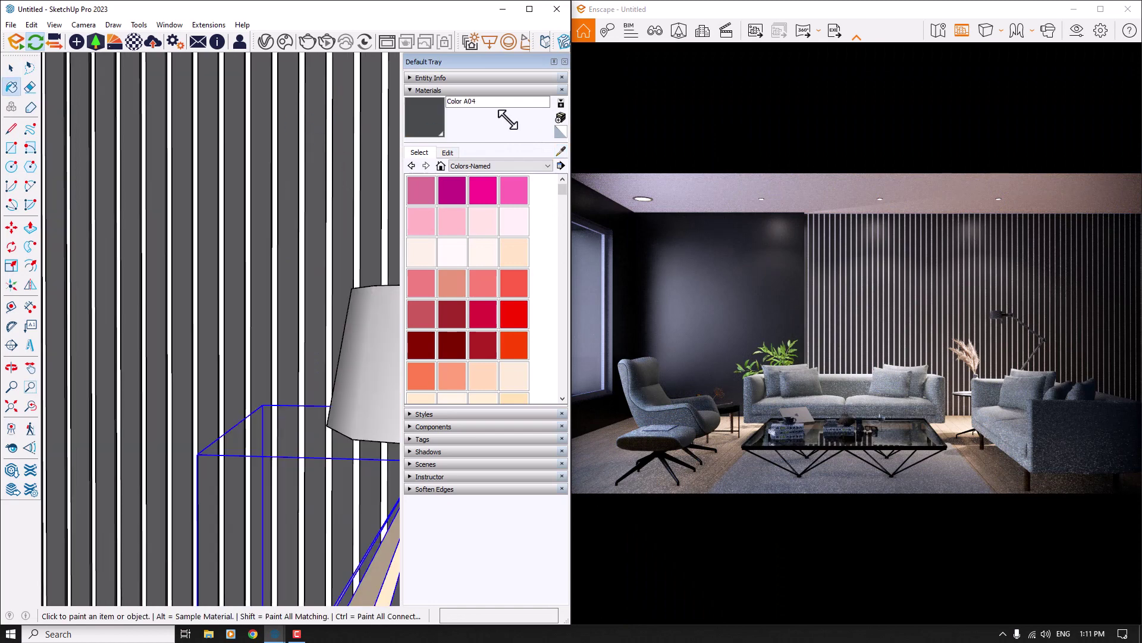
- Set Color A04's roughness to 100% in the Enscape Material Editor
left_click(134, 41)
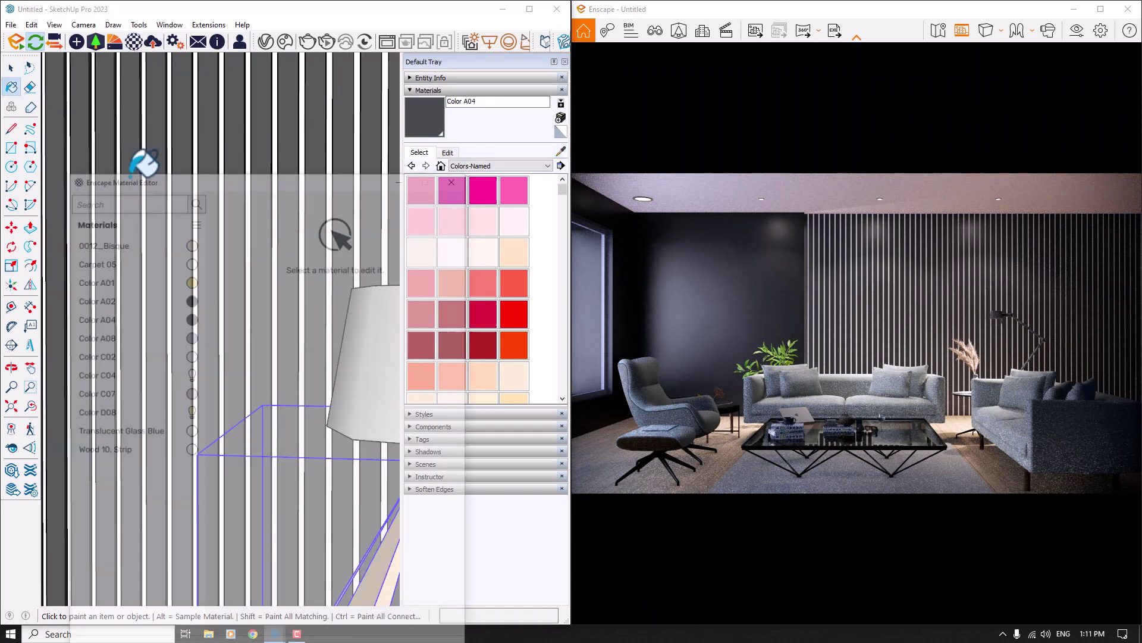
left_click(131, 317)
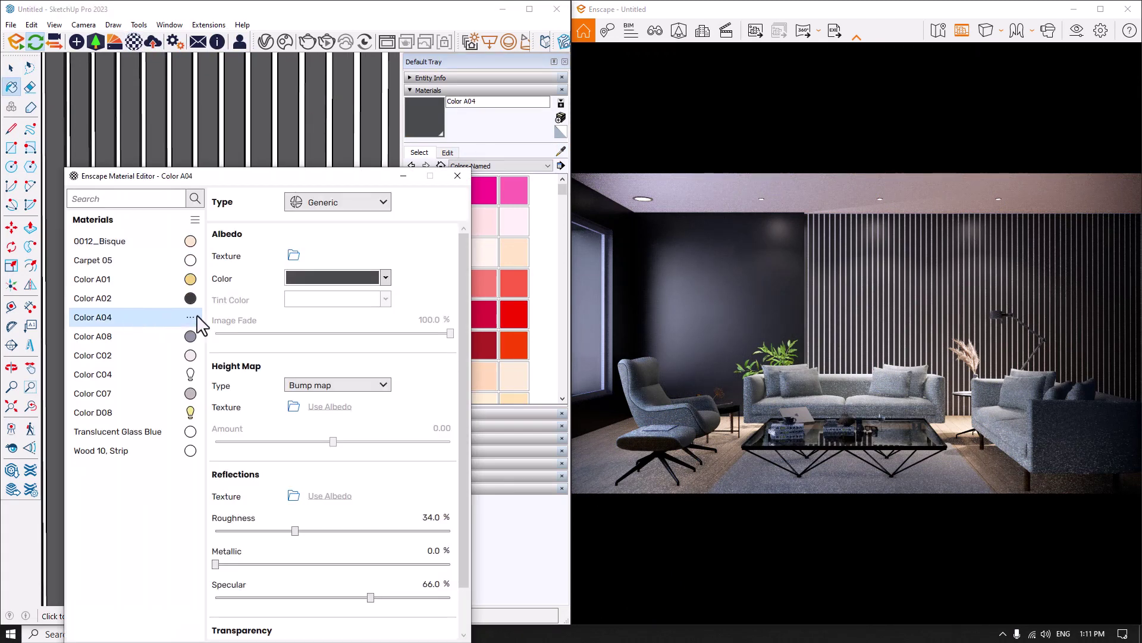
left_click(426, 516)
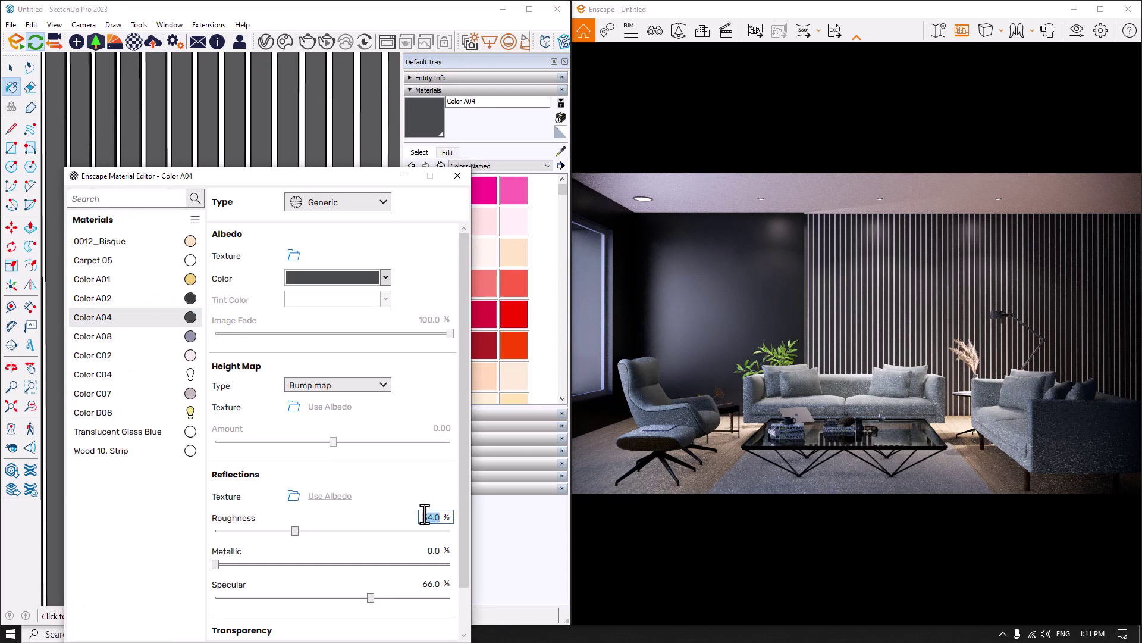
type("66")
key("Return")
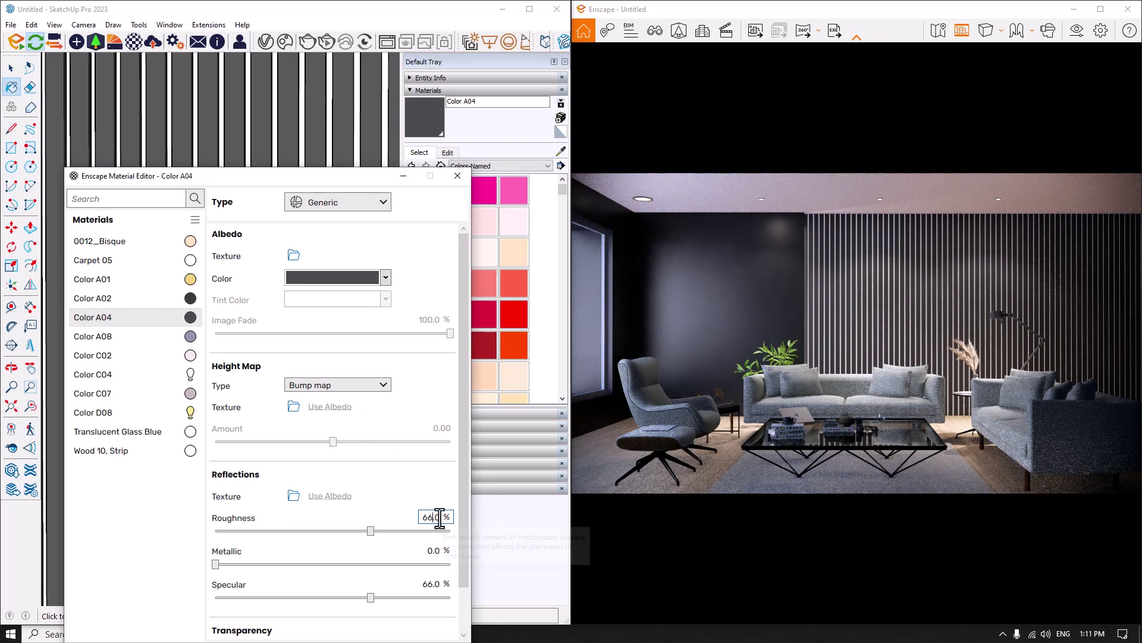
left_click_drag(440, 517, 370, 517)
type("100")
key("Return")
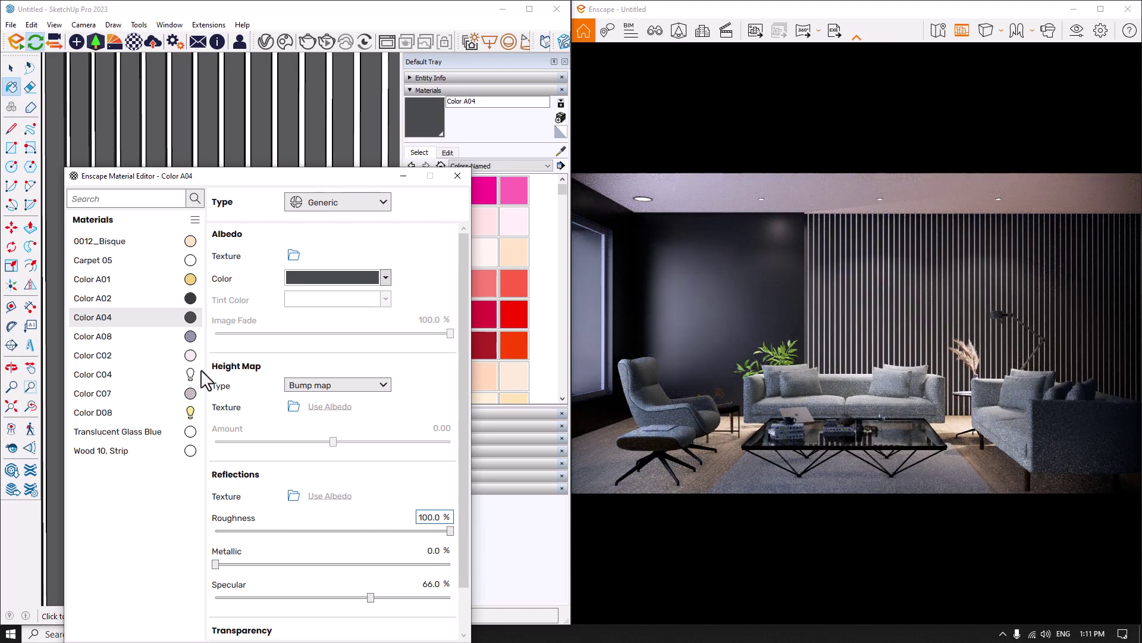
left_click_drag(271, 179, 237, 362)
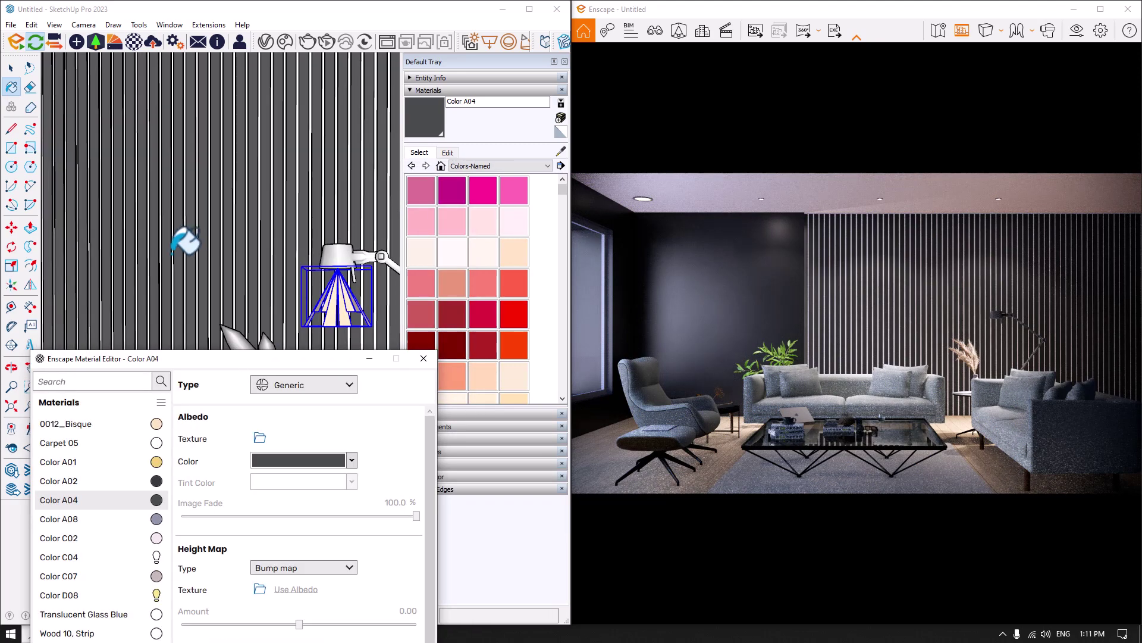
mouse_move(186, 241)
middle_mouse_down()
mouse_move(255, 214)
mouse_move(339, 224)
mouse_move(123, 184)
mouse_move(64, 190)
middle_mouse_up()
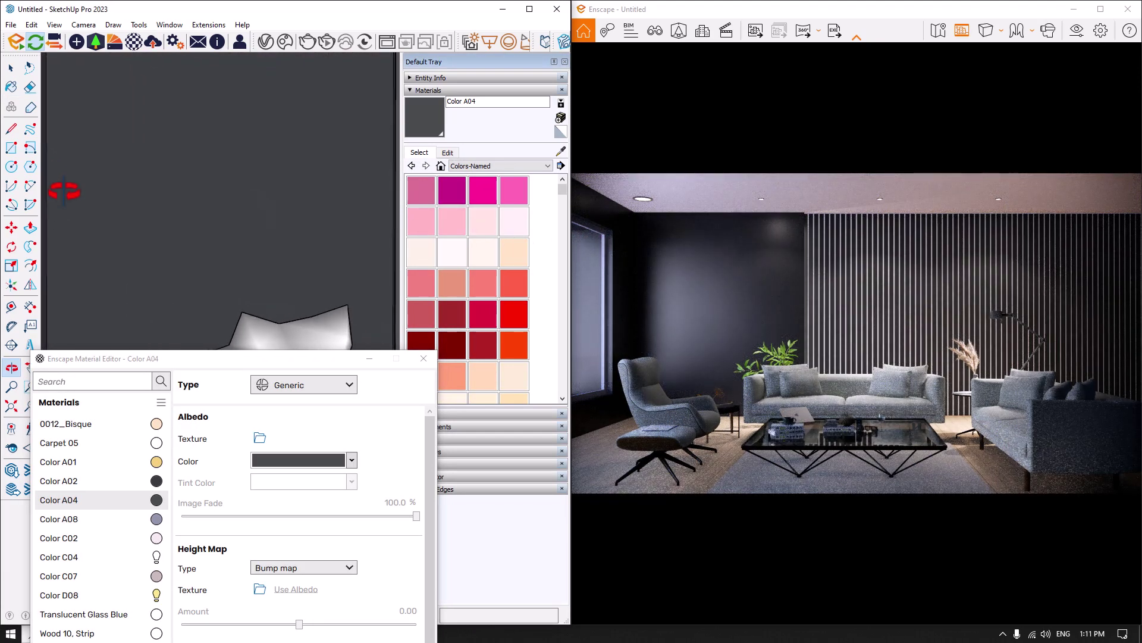
left_click(559, 150)
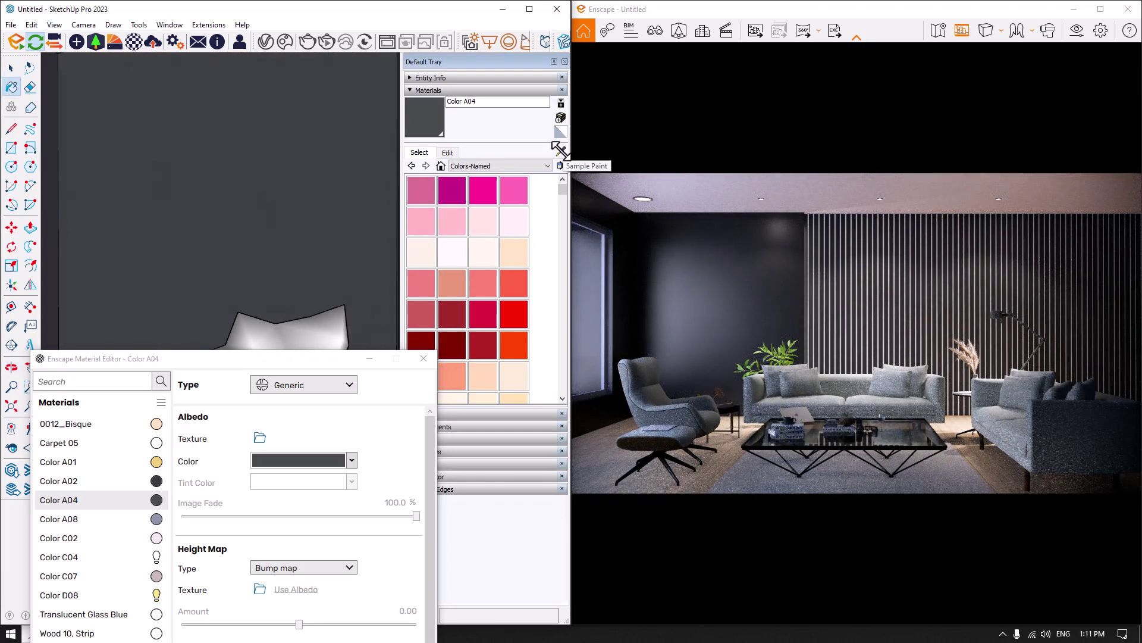
- Sample the dark wall's Color A02, give it 62% roughness and 49% specular, then close the editor
left_click(326, 179)
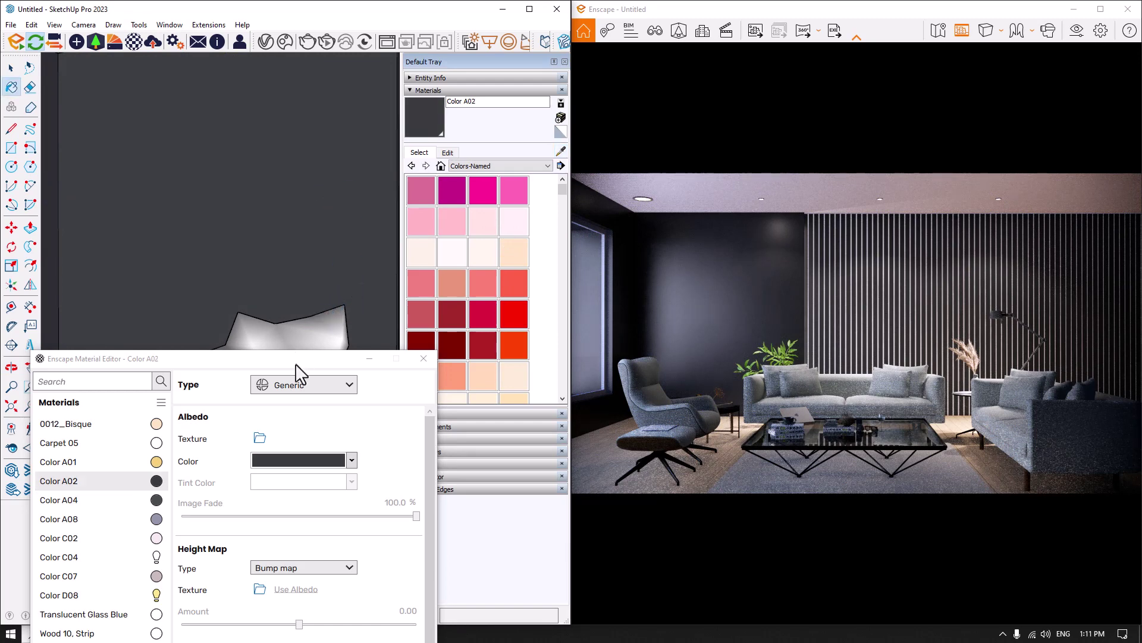
left_click_drag(295, 364, 321, 179)
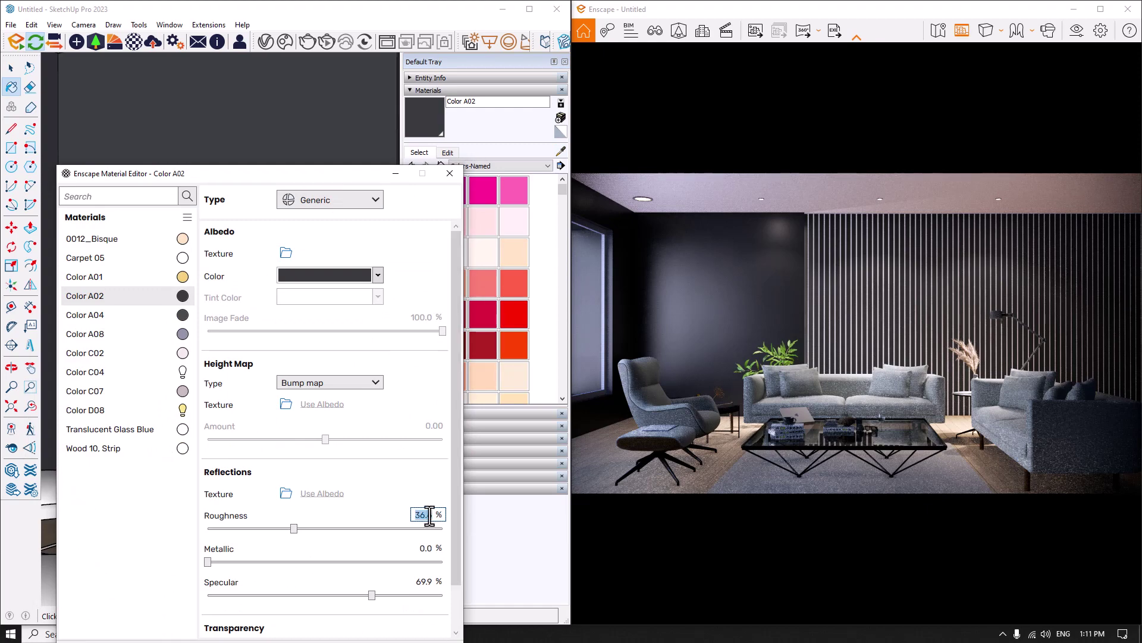
type("4.")
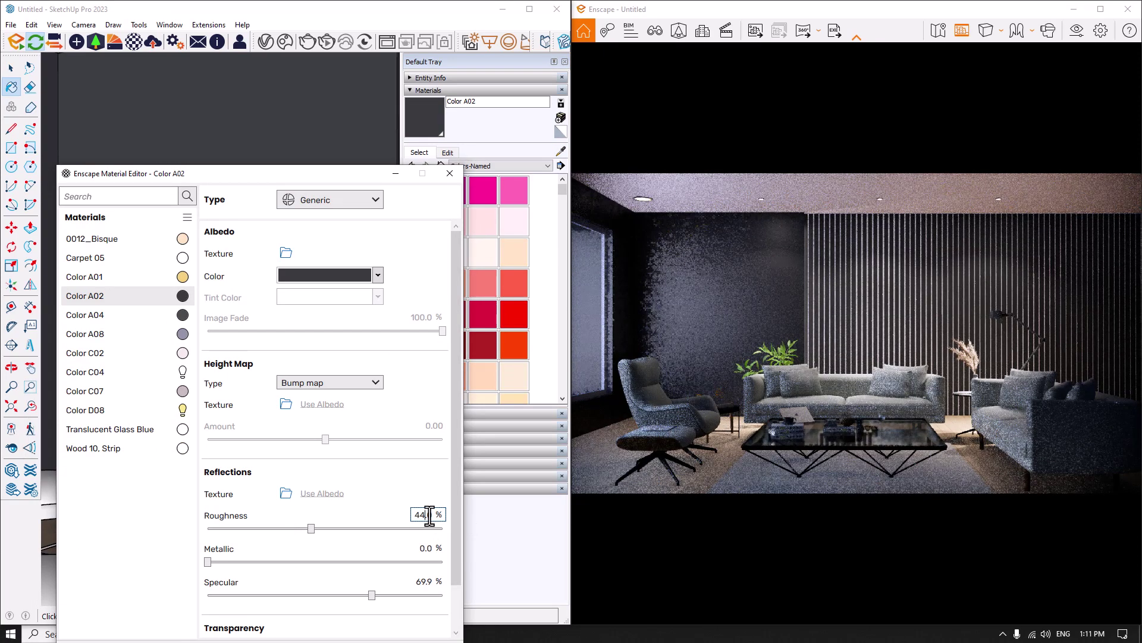
left_click_drag(311, 528, 374, 528)
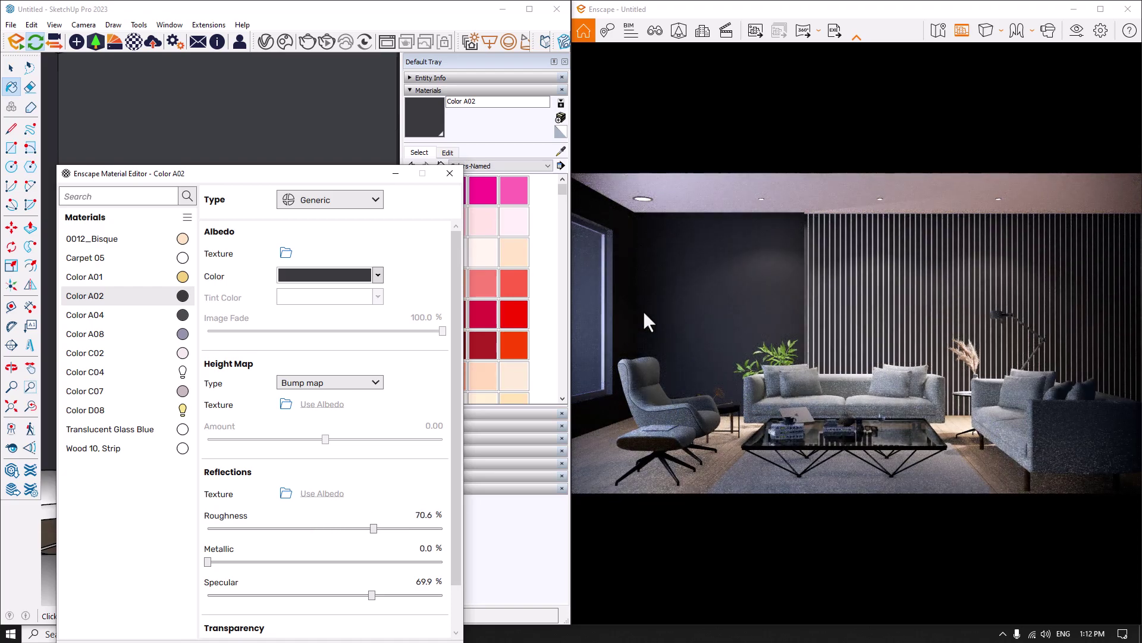
left_click(432, 516)
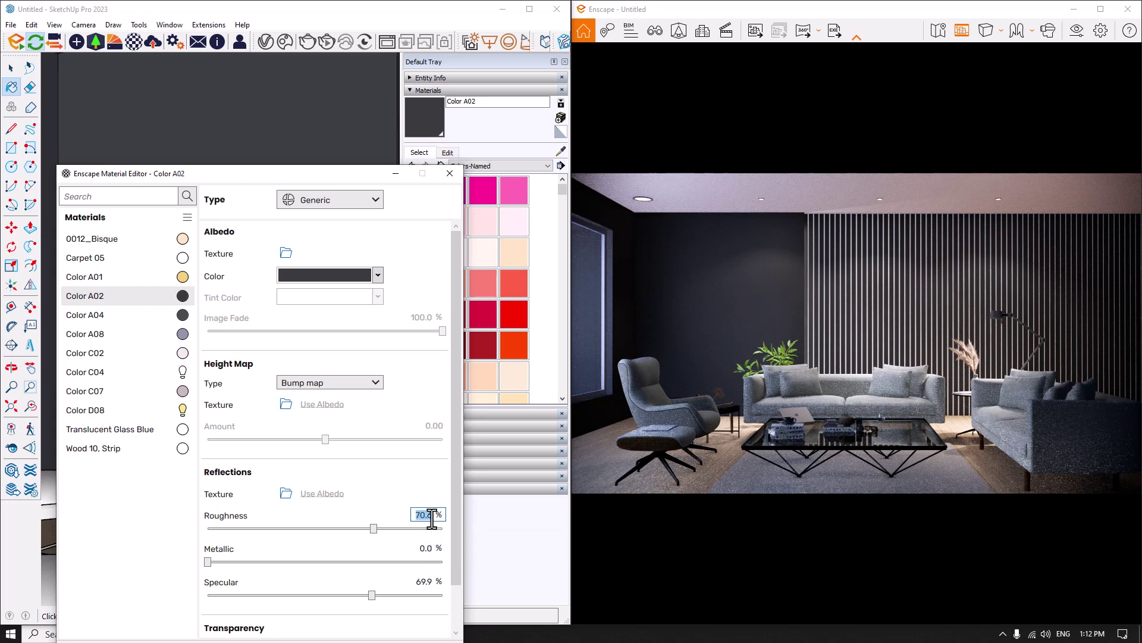
type("62")
key("Return")
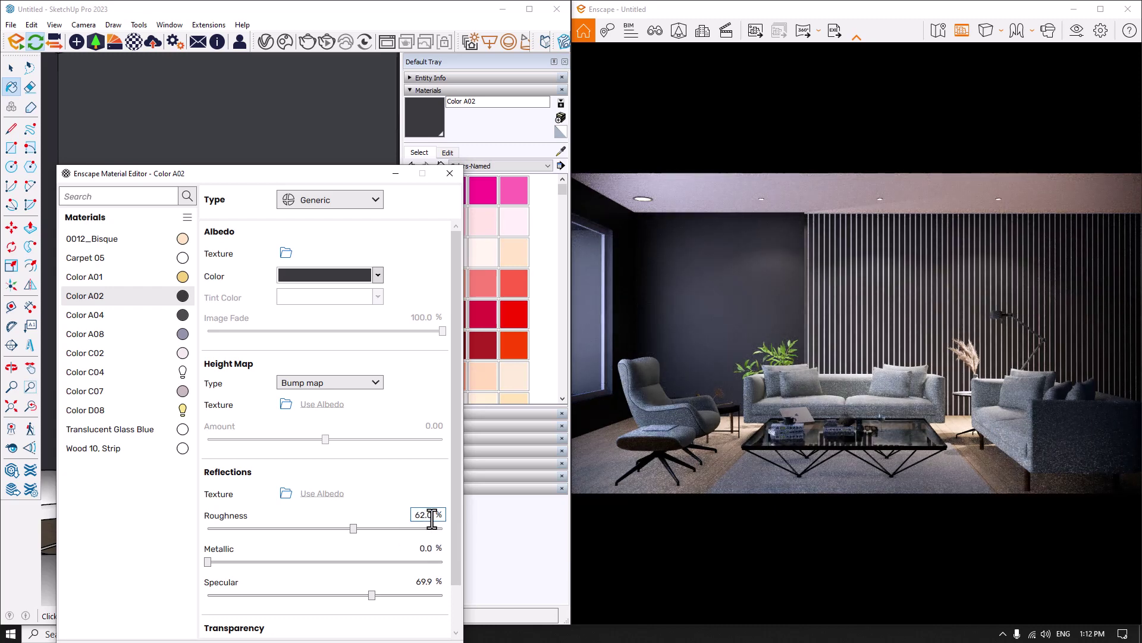
left_click(426, 581)
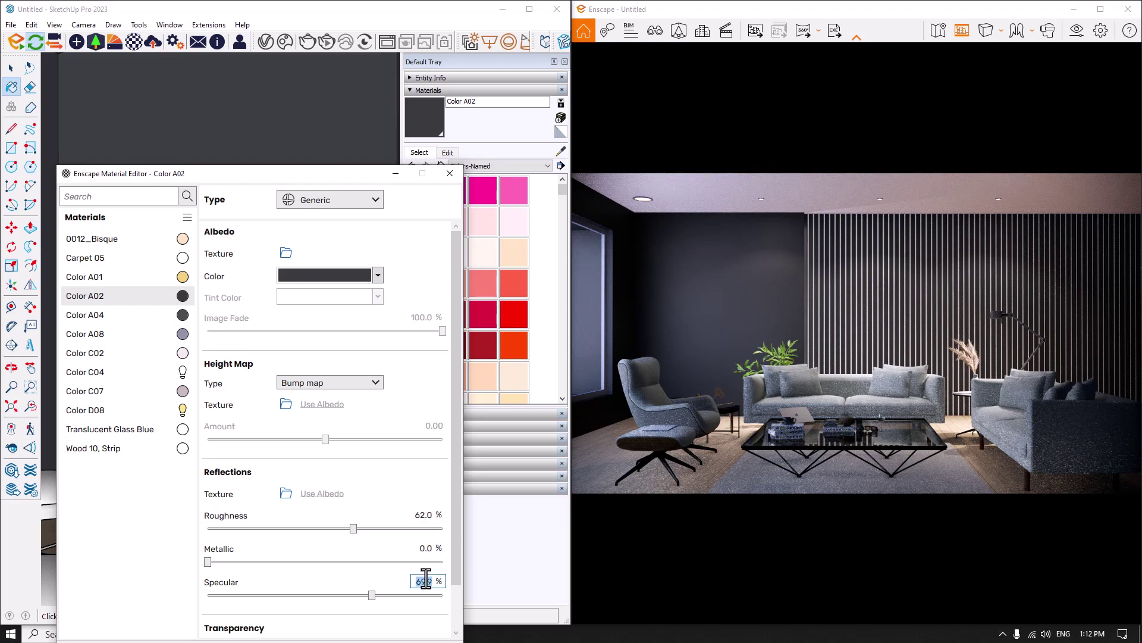
key("Return")
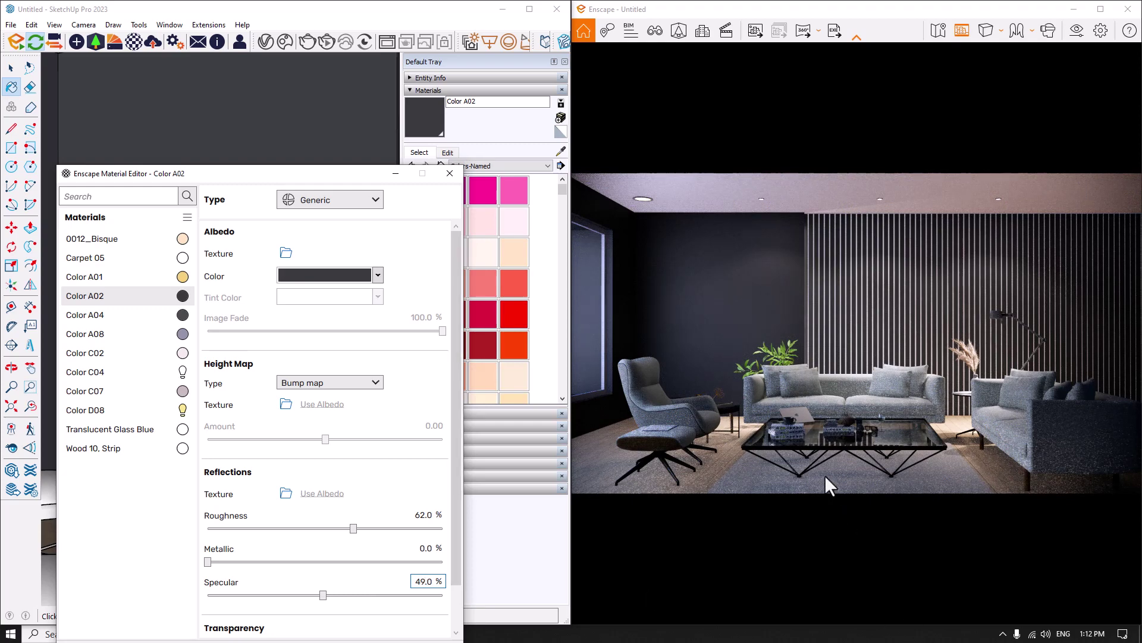
left_click(449, 173)
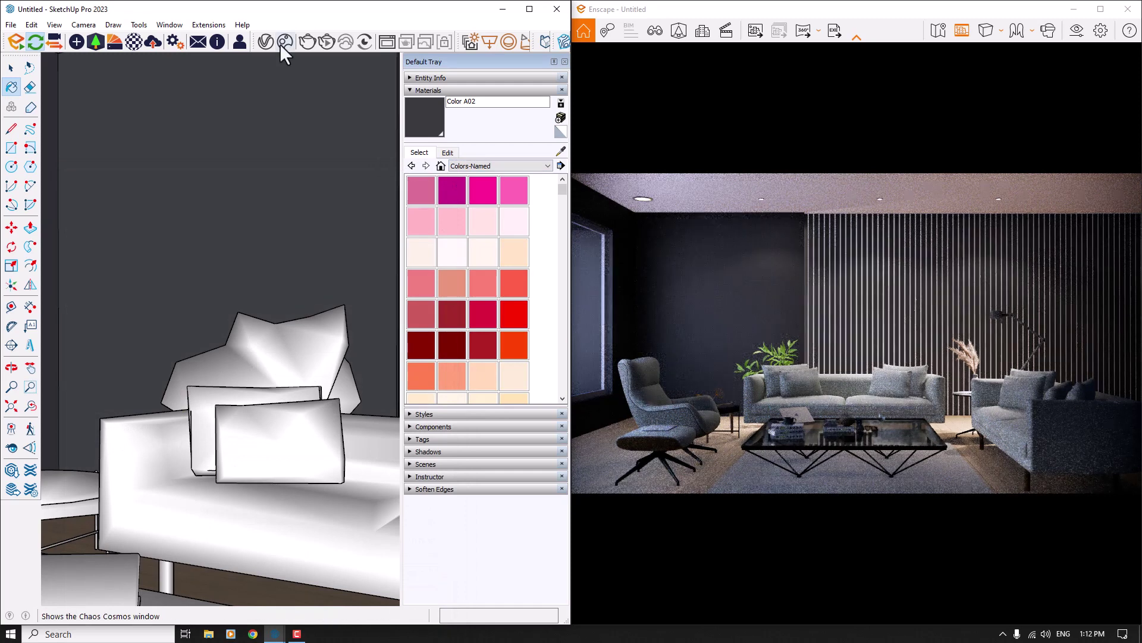
- Lower shadow sharpness to 0% in the Atmosphere settings
left_click(1078, 27)
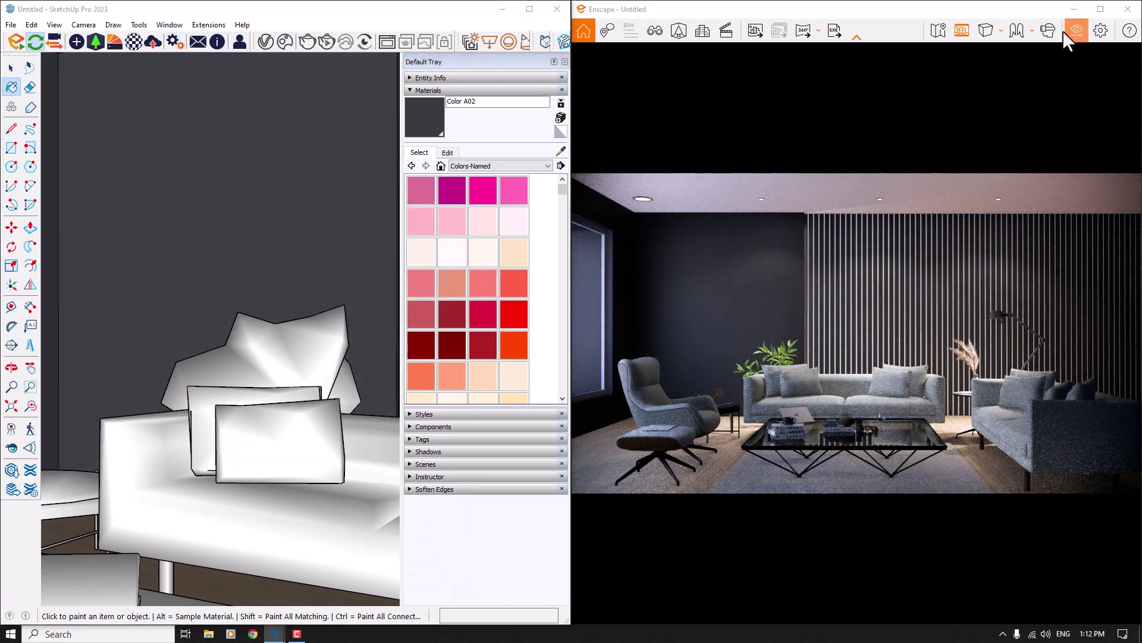
mouse_move(854, 43)
left_mouse_down()
mouse_move(166, 80)
mouse_move(216, 83)
left_mouse_up()
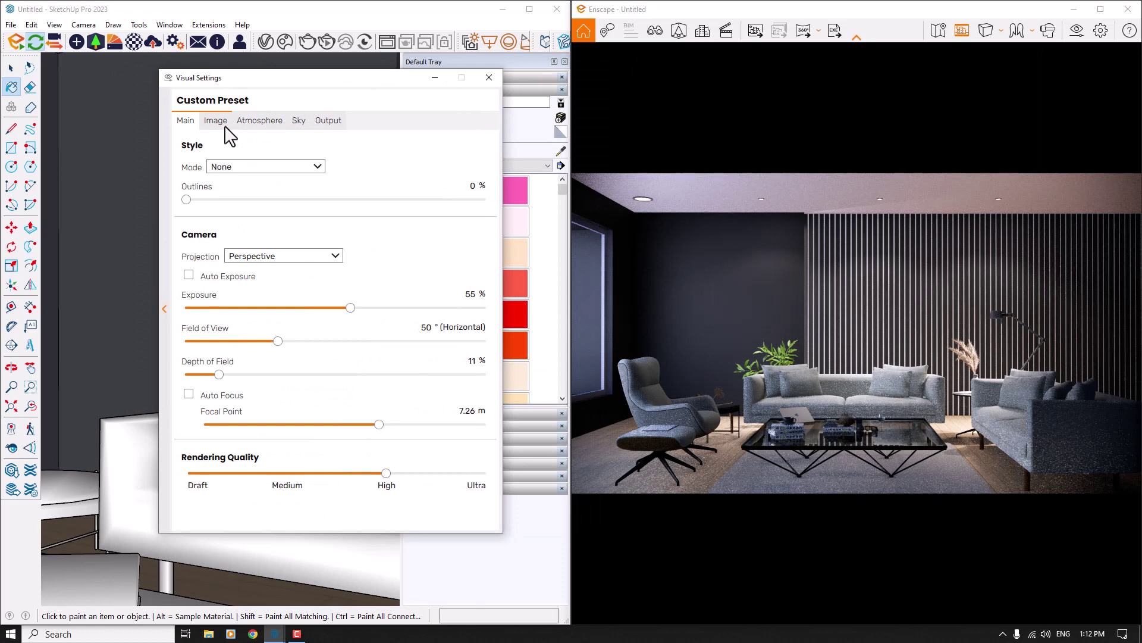
left_click(221, 124)
left_click(245, 122)
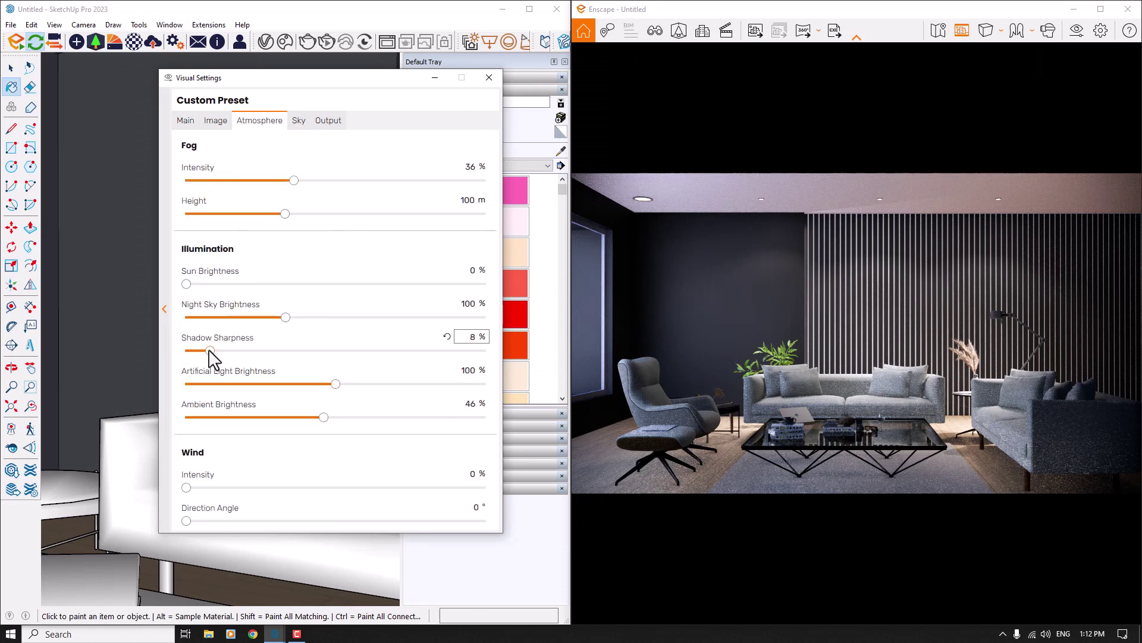
left_click_drag(209, 350, 105, 345)
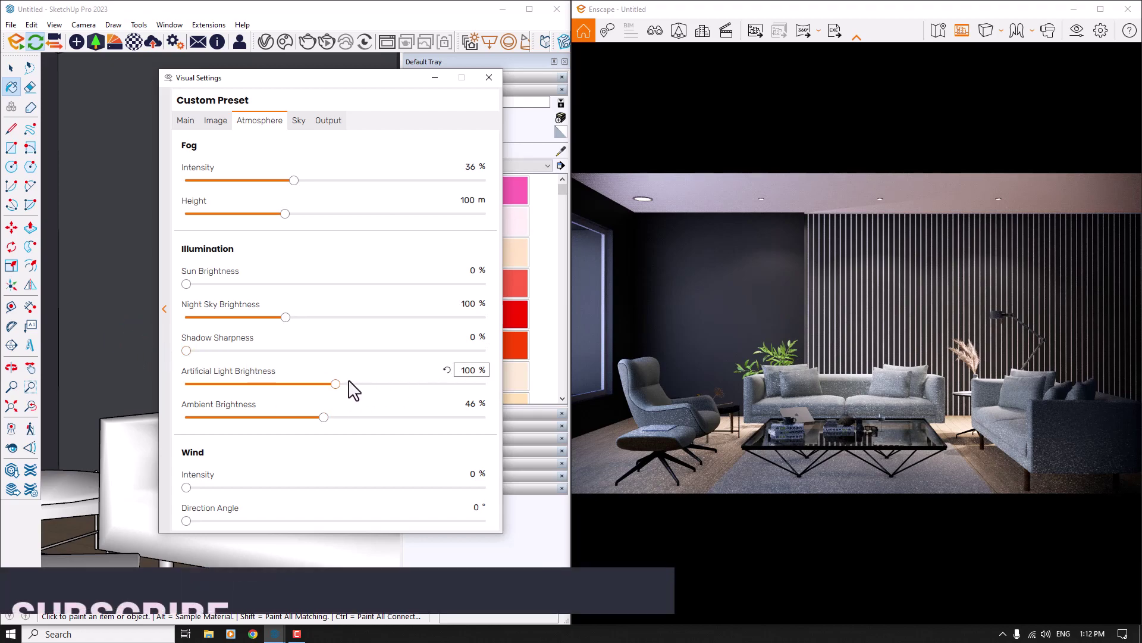
- Reduce artificial light brightness to 94%
left_click_drag(337, 384, 327, 390)
left_click(468, 371)
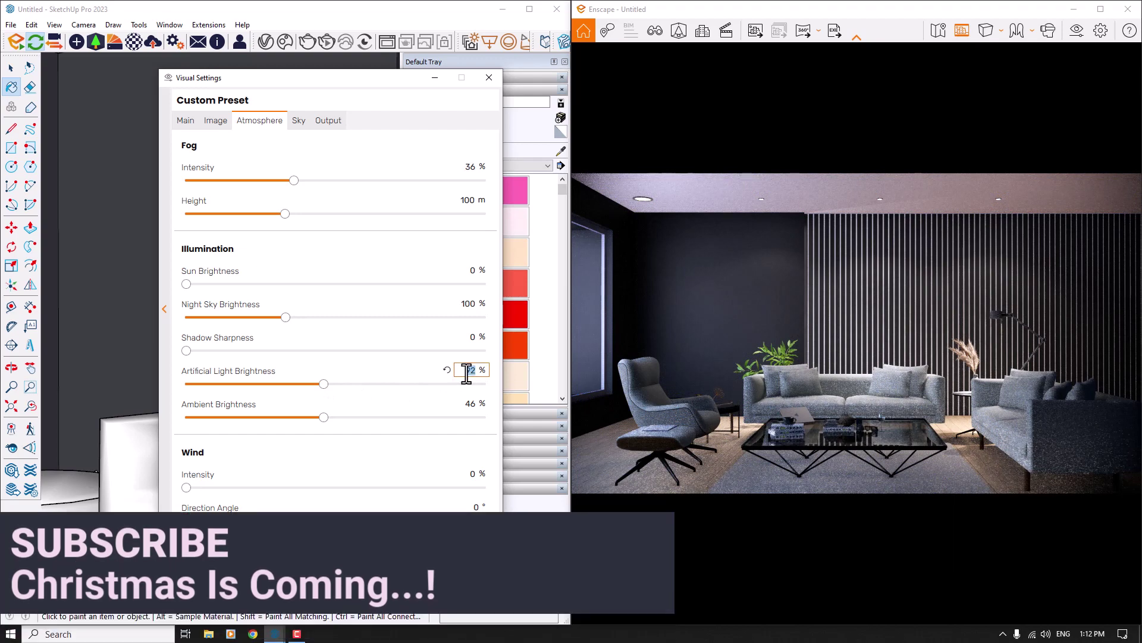
type("94")
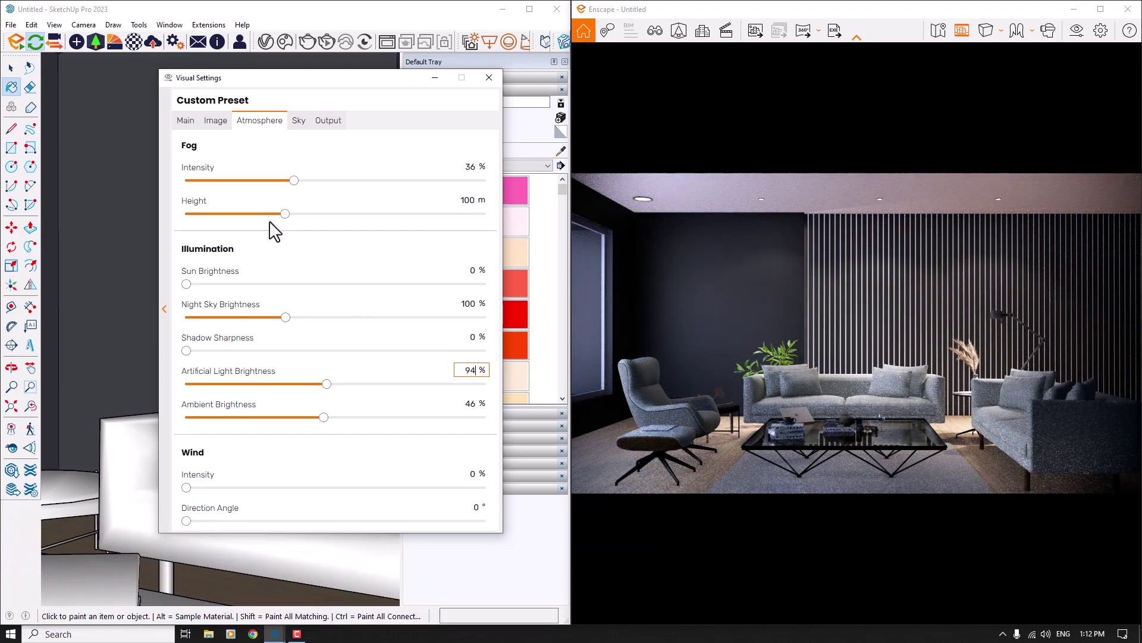
left_click(301, 122)
left_click(332, 122)
left_click(197, 122)
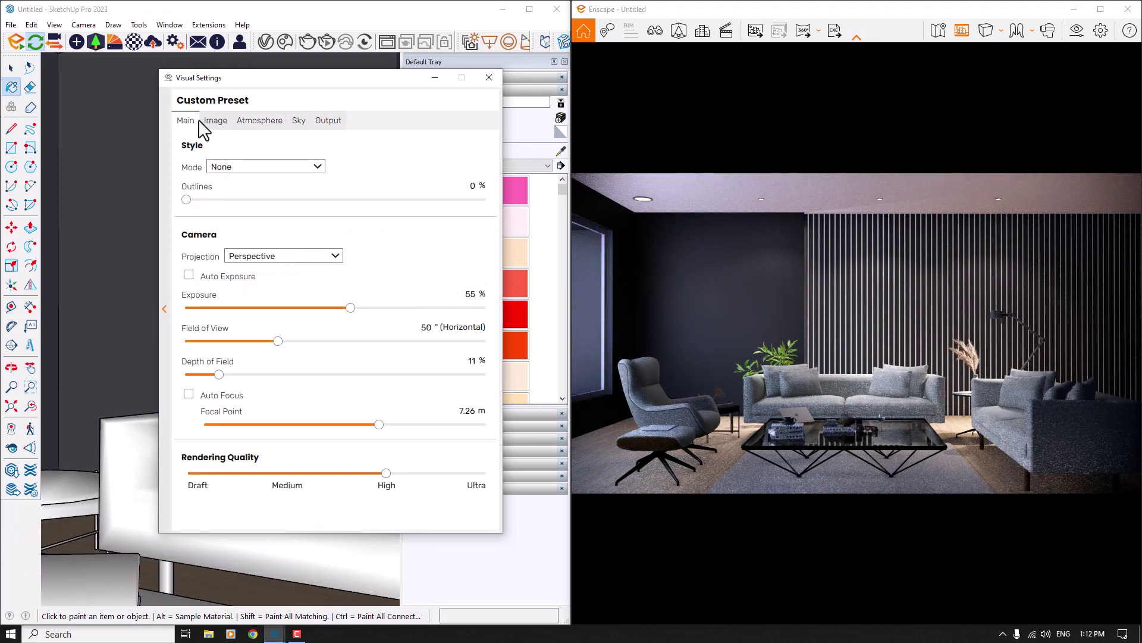
mouse_move(344, 381)
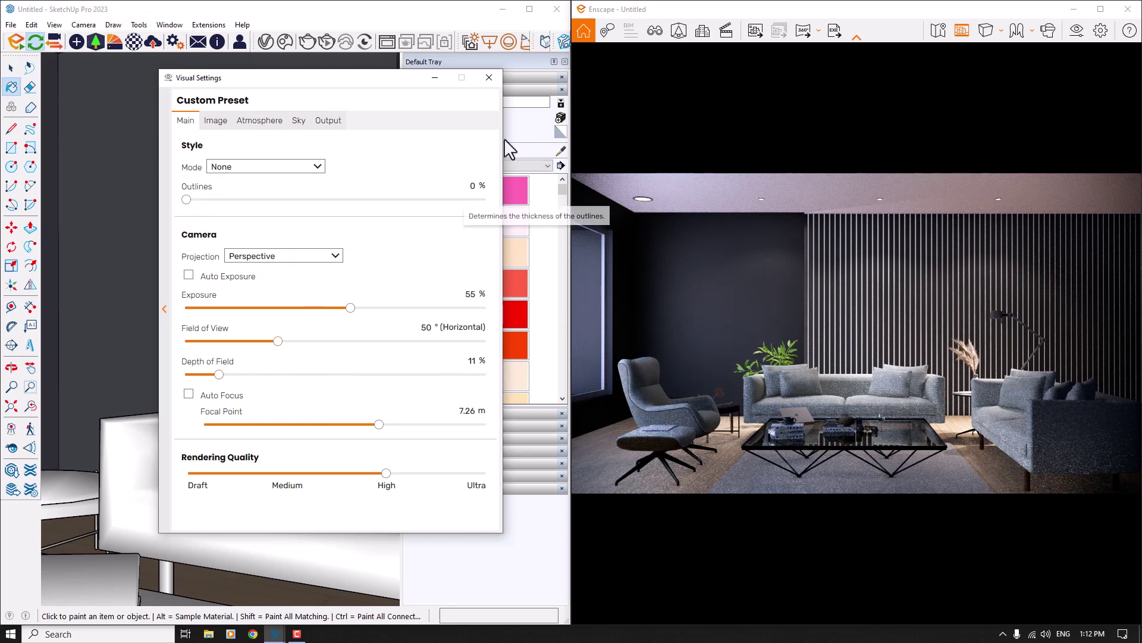
- Set the output resolution to Ultra HD 3840×2160
left_click(328, 121)
left_click(295, 169)
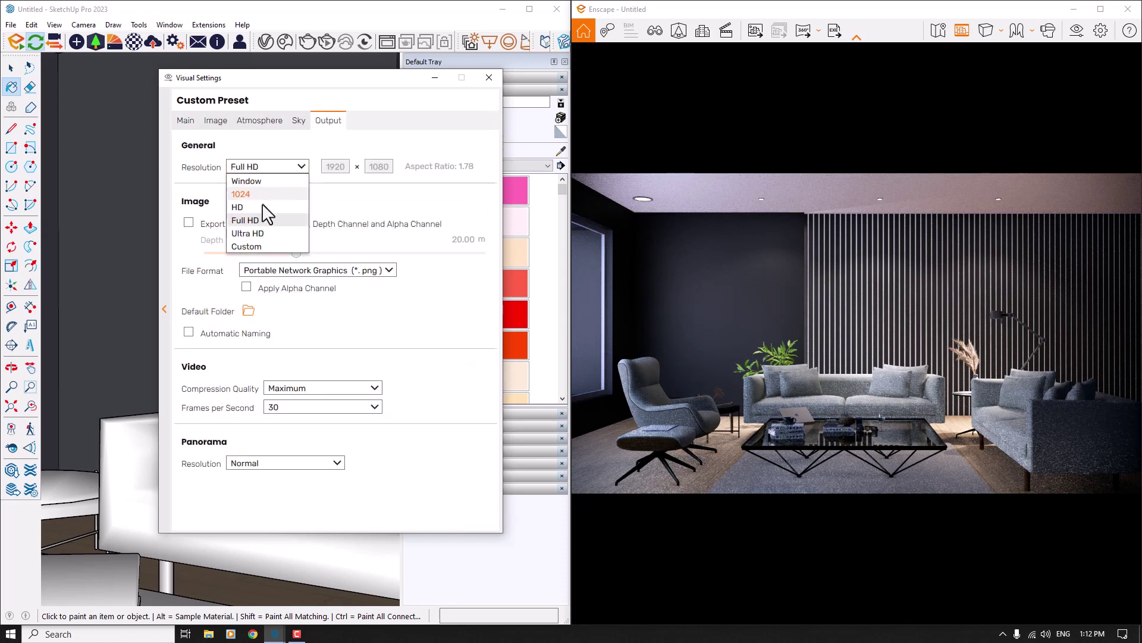
left_click(249, 233)
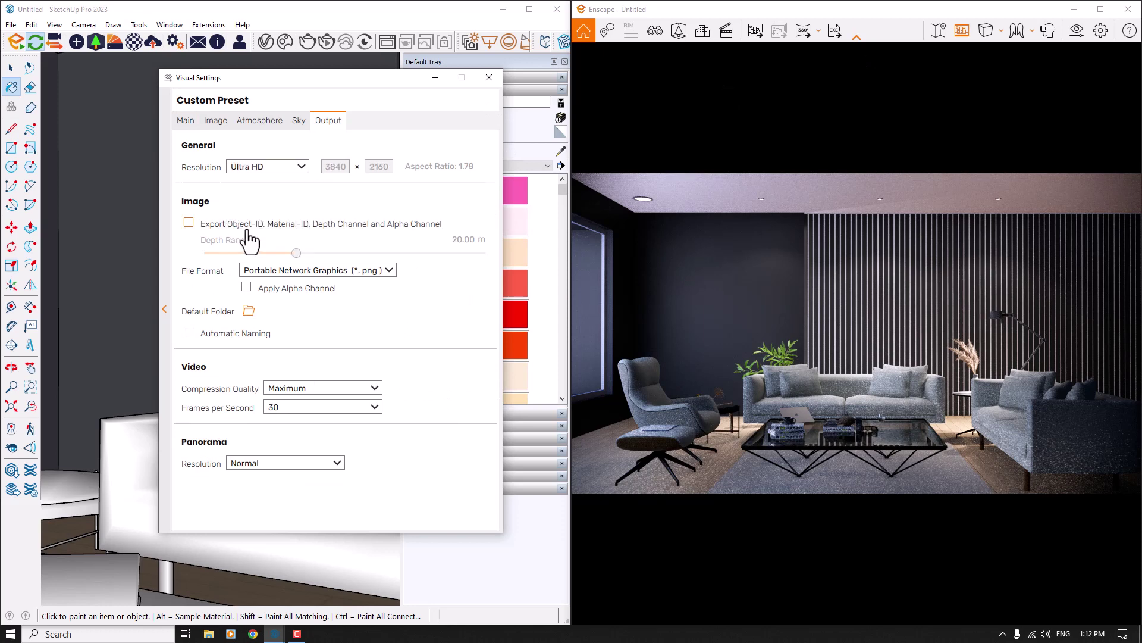
mouse_move(216, 141)
- Raise rendering quality to Ultra and close the Visual Settings
left_click(197, 122)
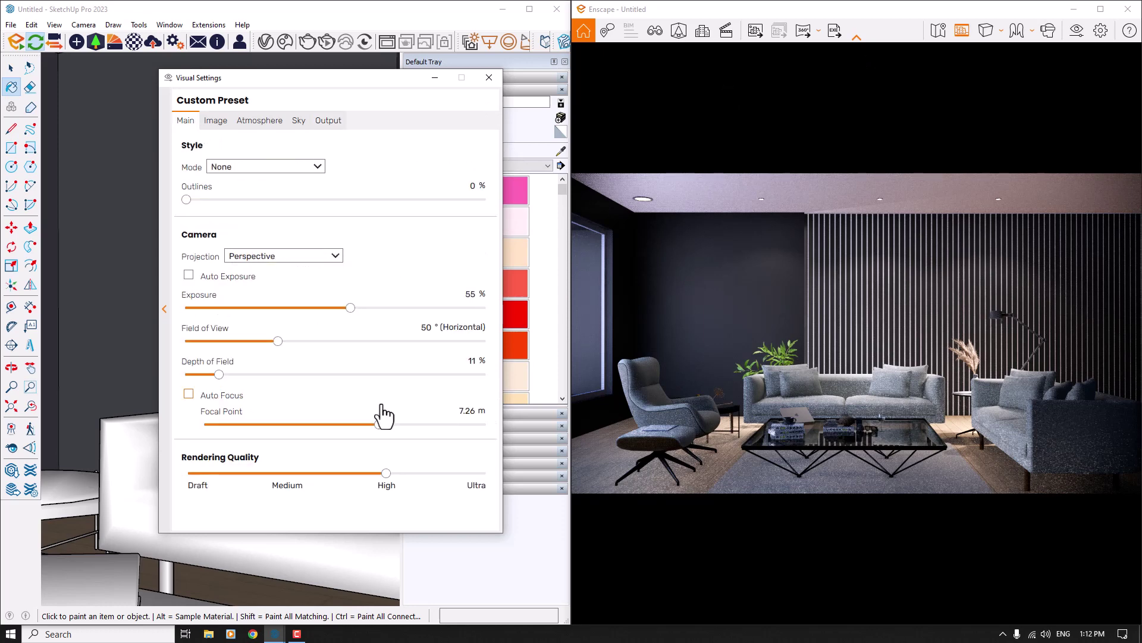
left_click(476, 475)
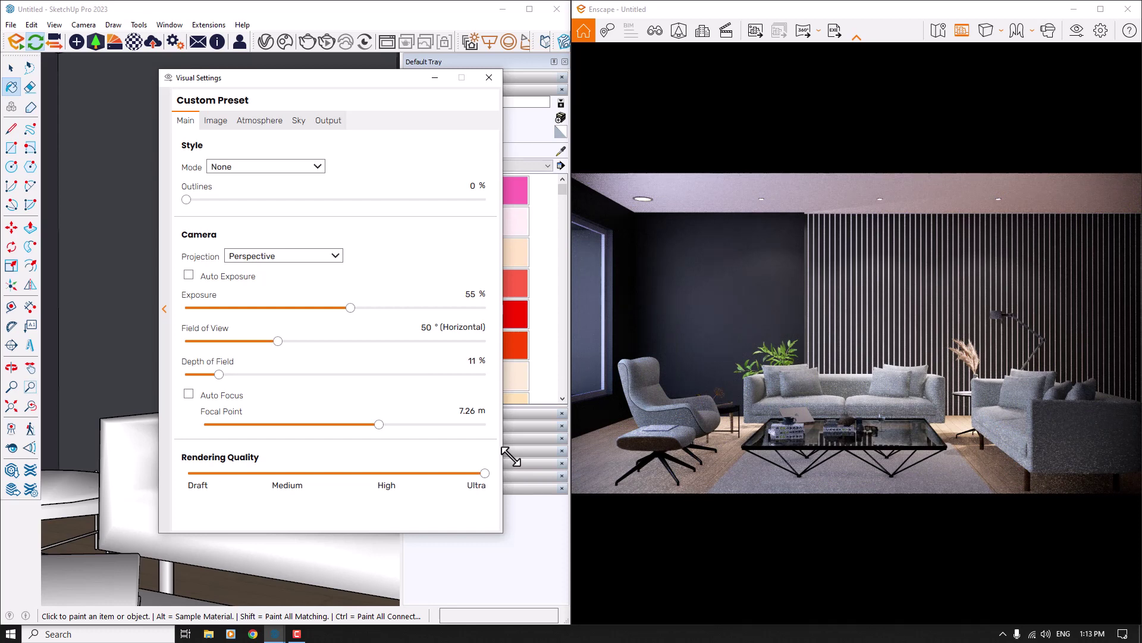
left_click(489, 77)
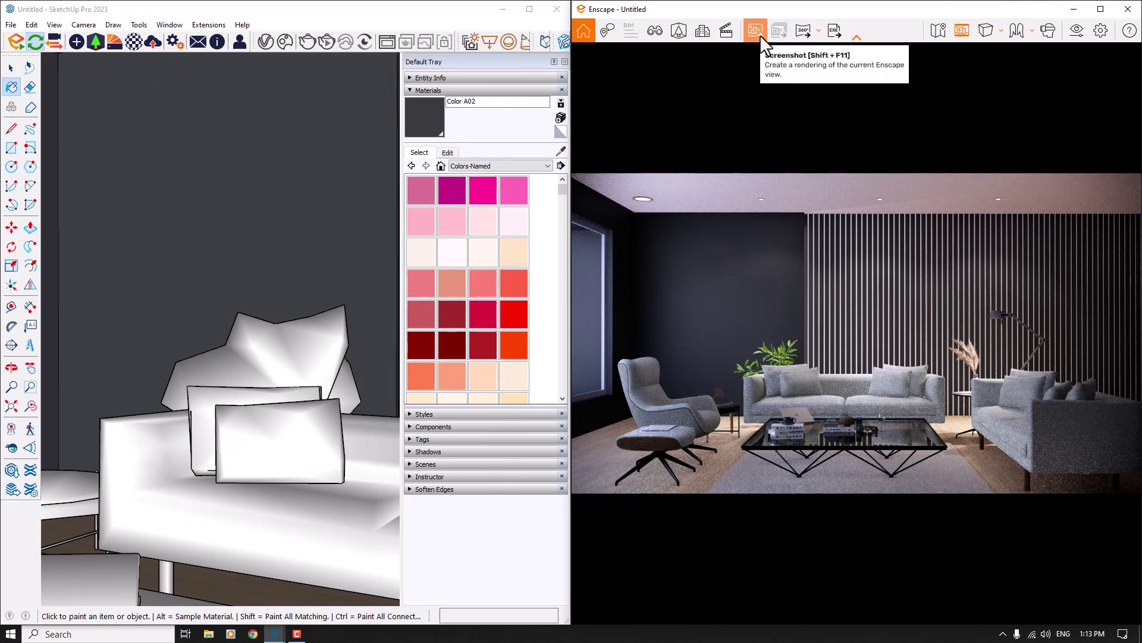
left_click(755, 31)
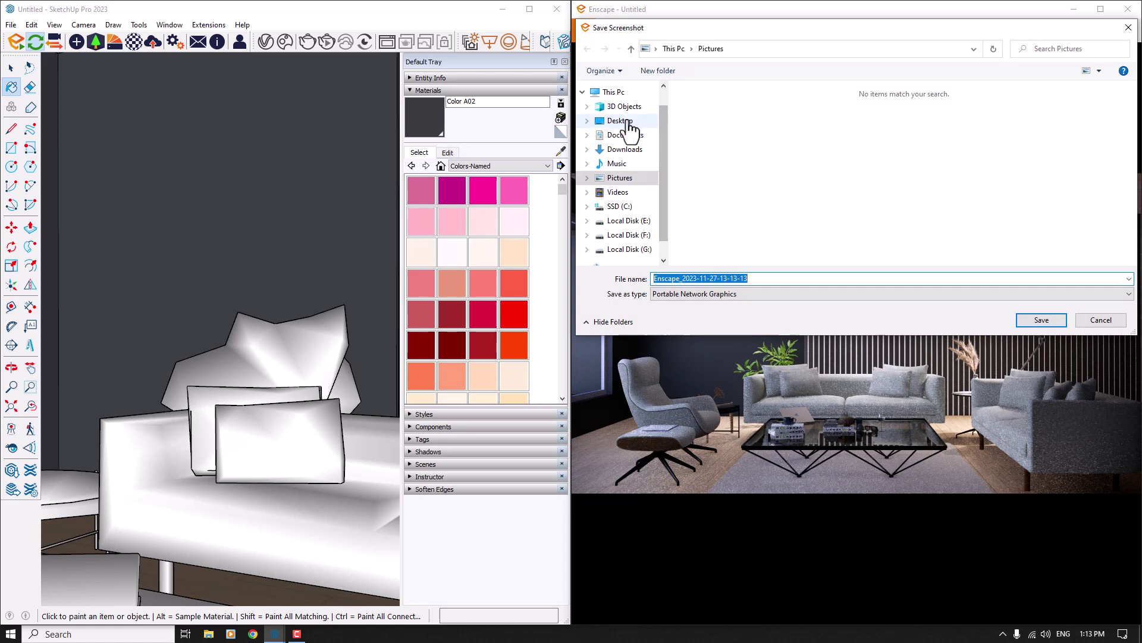
left_click(628, 124)
left_click(671, 279)
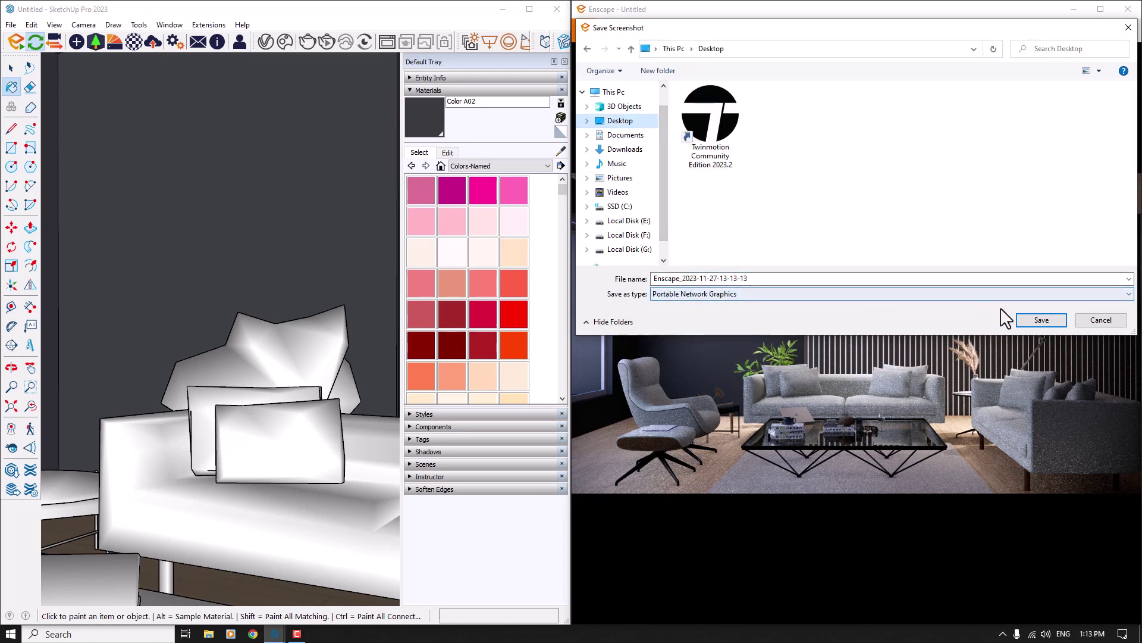
left_click(1038, 320)
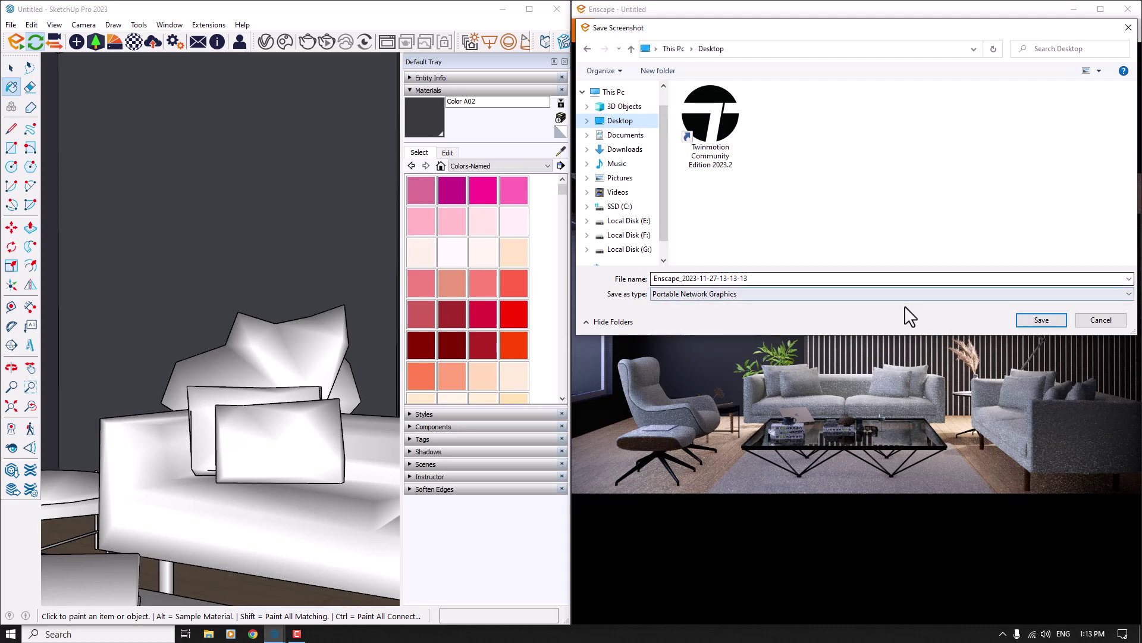
left_click(1028, 316)
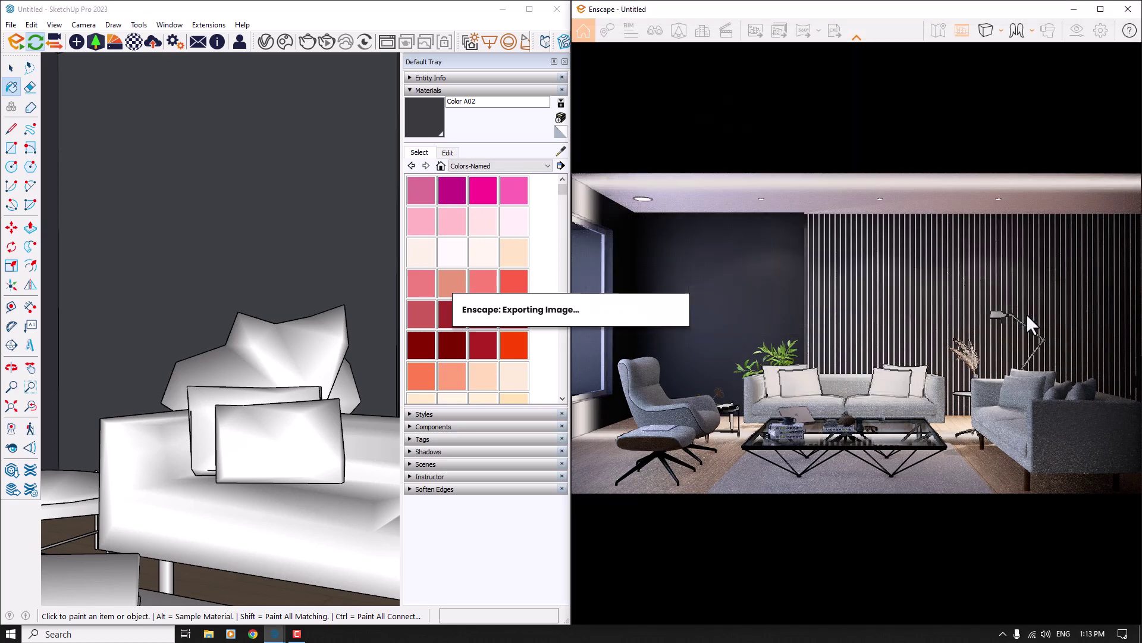